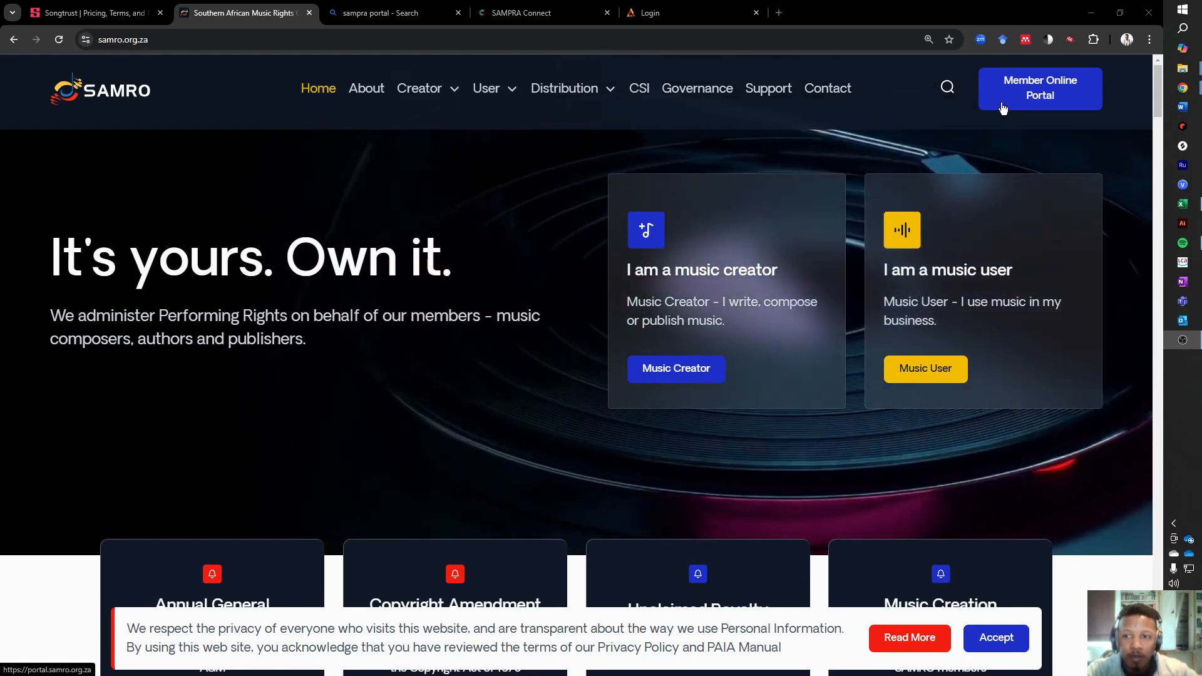
- Open the SAMRO member online portal and sign in with the prefilled credentials
left_click(1004, 107)
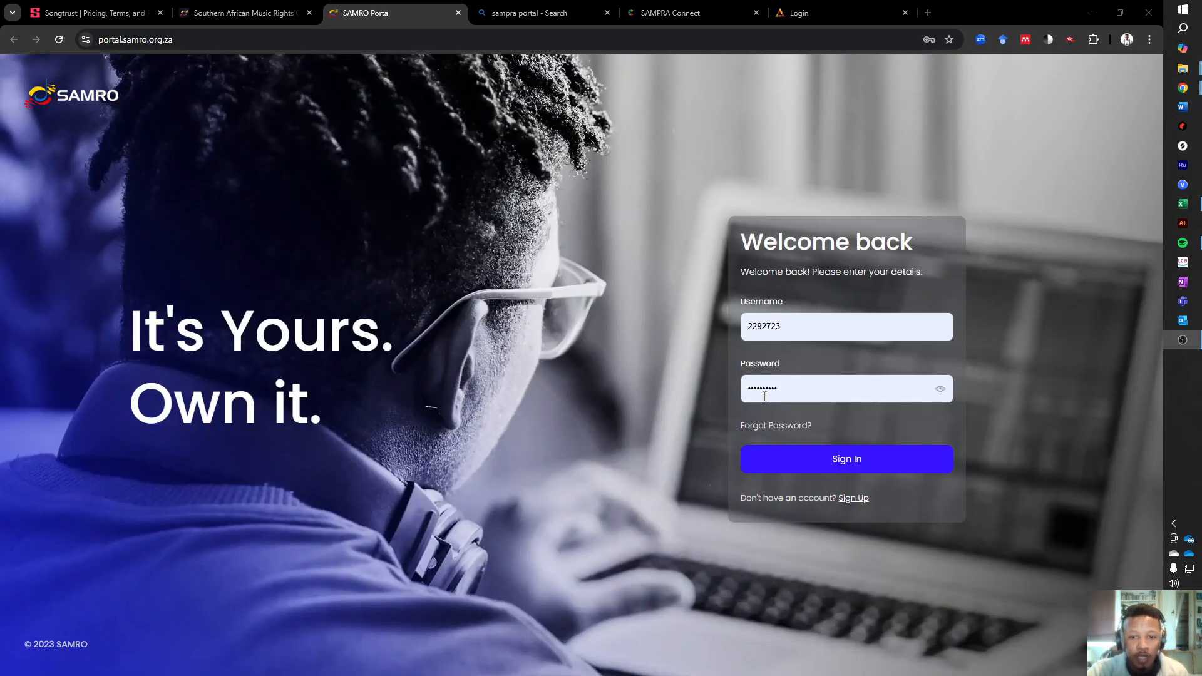
left_click(826, 460)
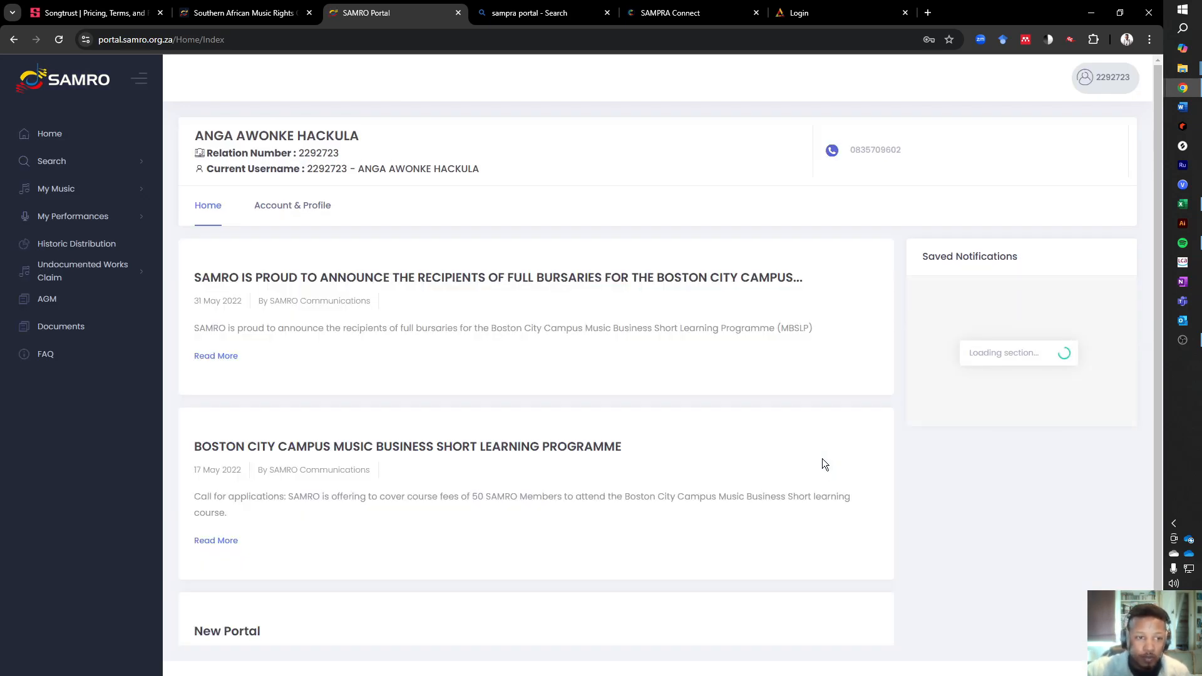
- Start a new music notification and enlarge the page to 125% for readability
left_click(75, 195)
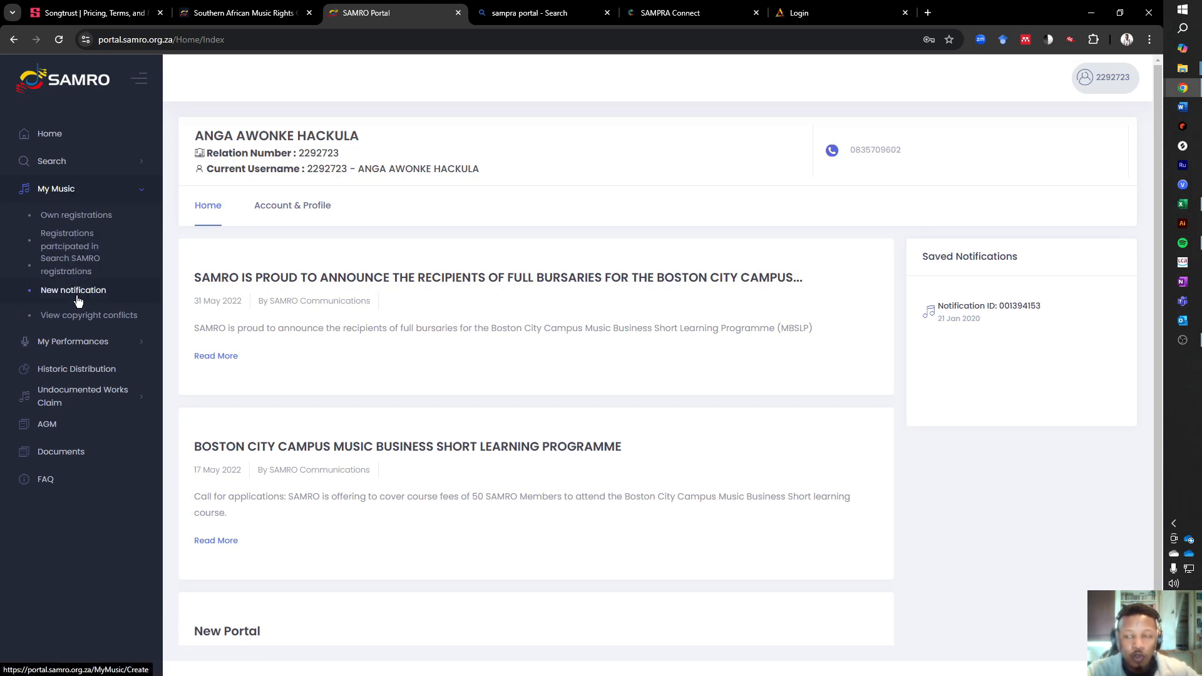
key("ctrl+plus")
key("ctrl+plus")
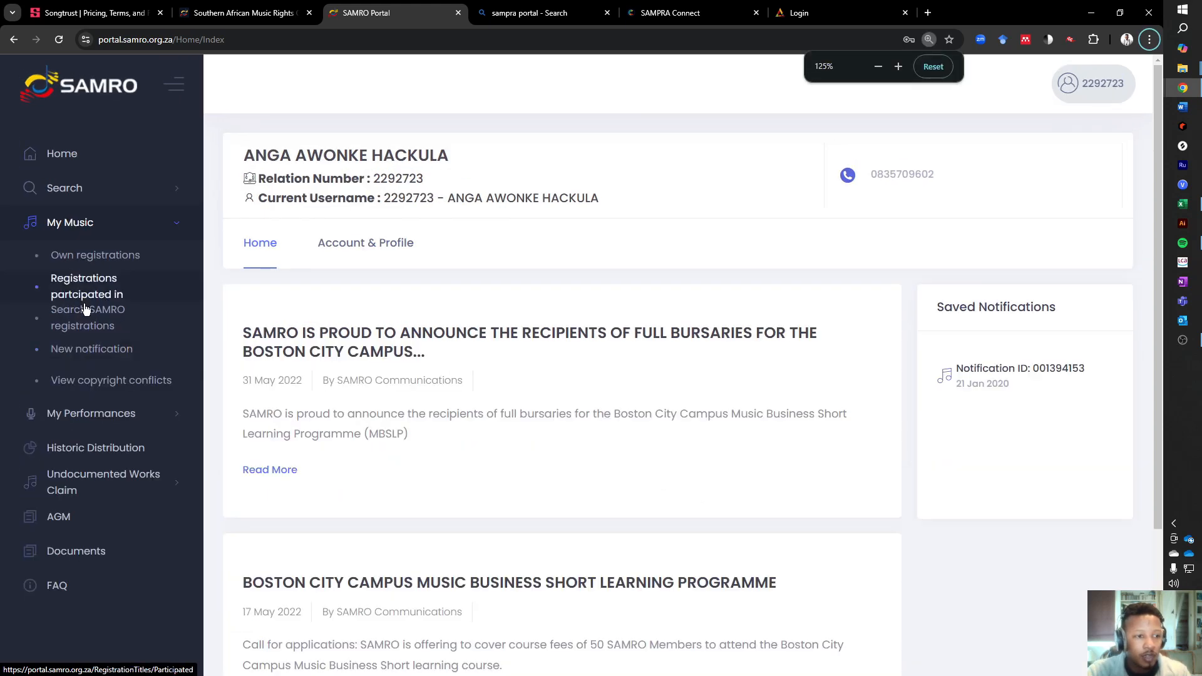
left_click(111, 354)
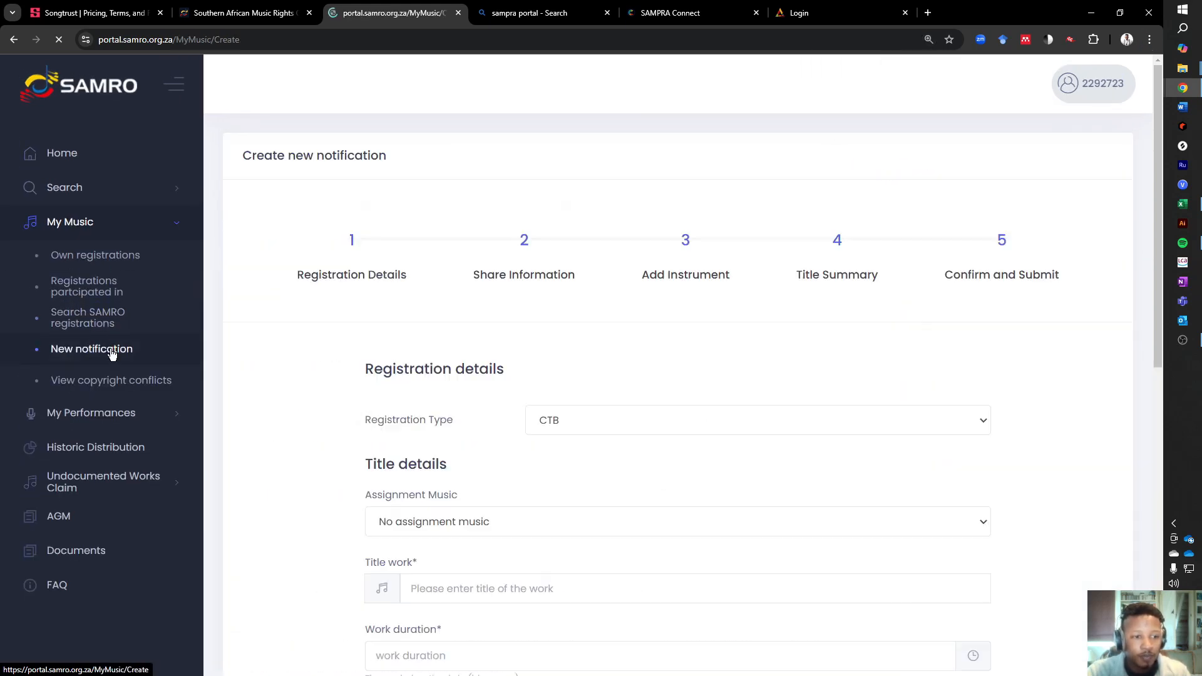
- Enter "Back In ILL City" as the title of the work and copy it for reuse
scroll(536, 373, "down", 2)
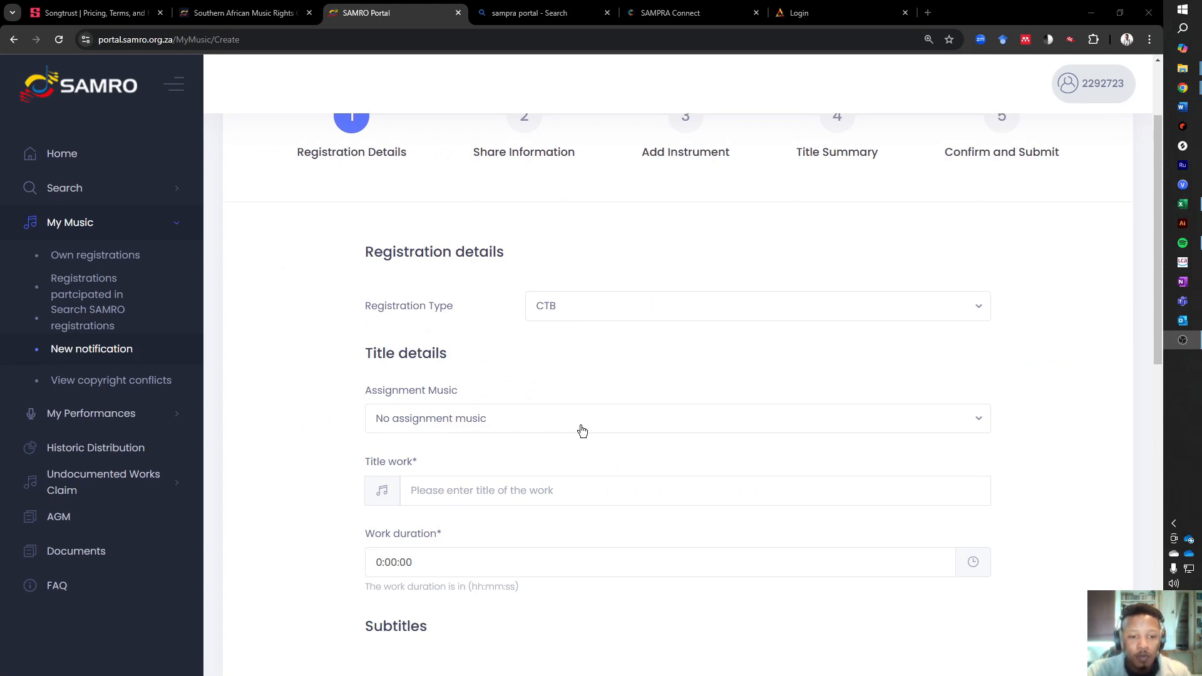
left_click(596, 492)
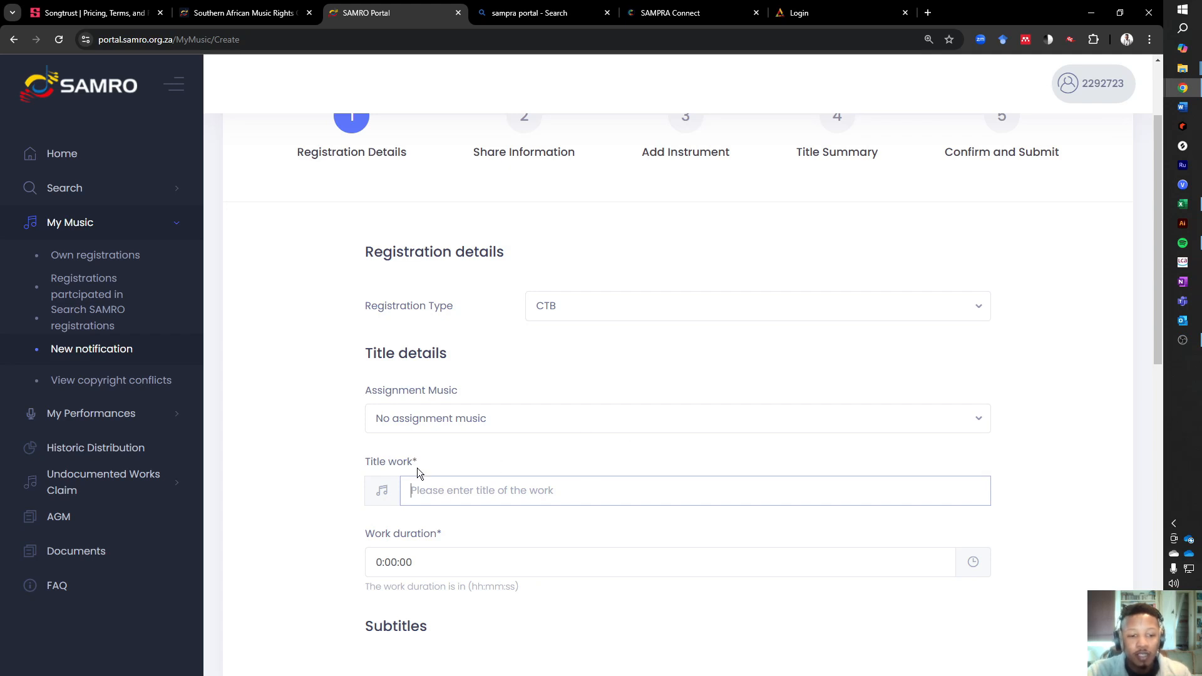
type("Back")
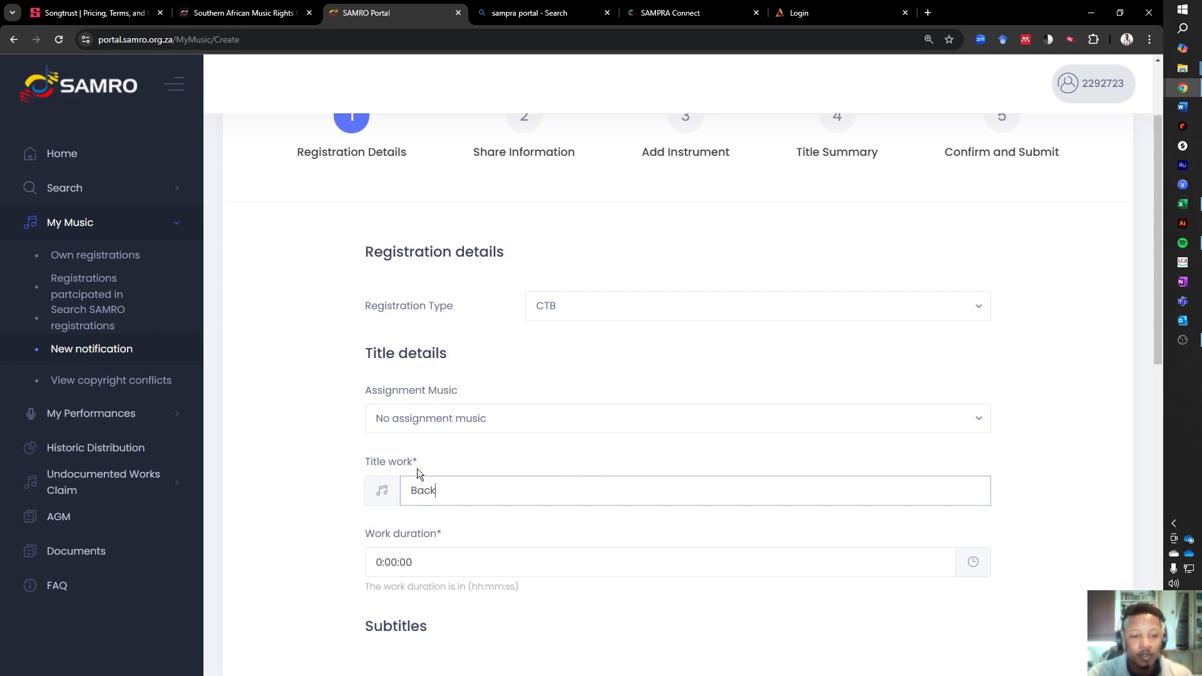
type(" In ILL City")
key("ctrl+a")
key("ctrl+c")
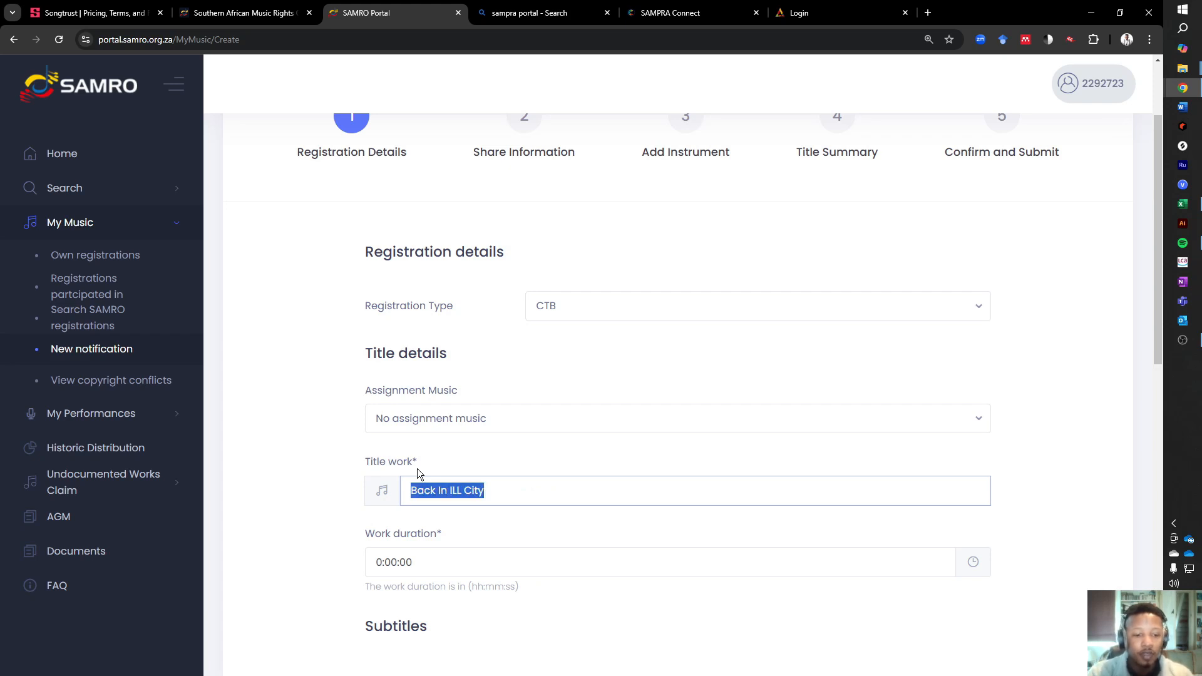
- Set the work duration to 0:02:31
scroll(418, 438, "down", 3)
left_click(395, 381)
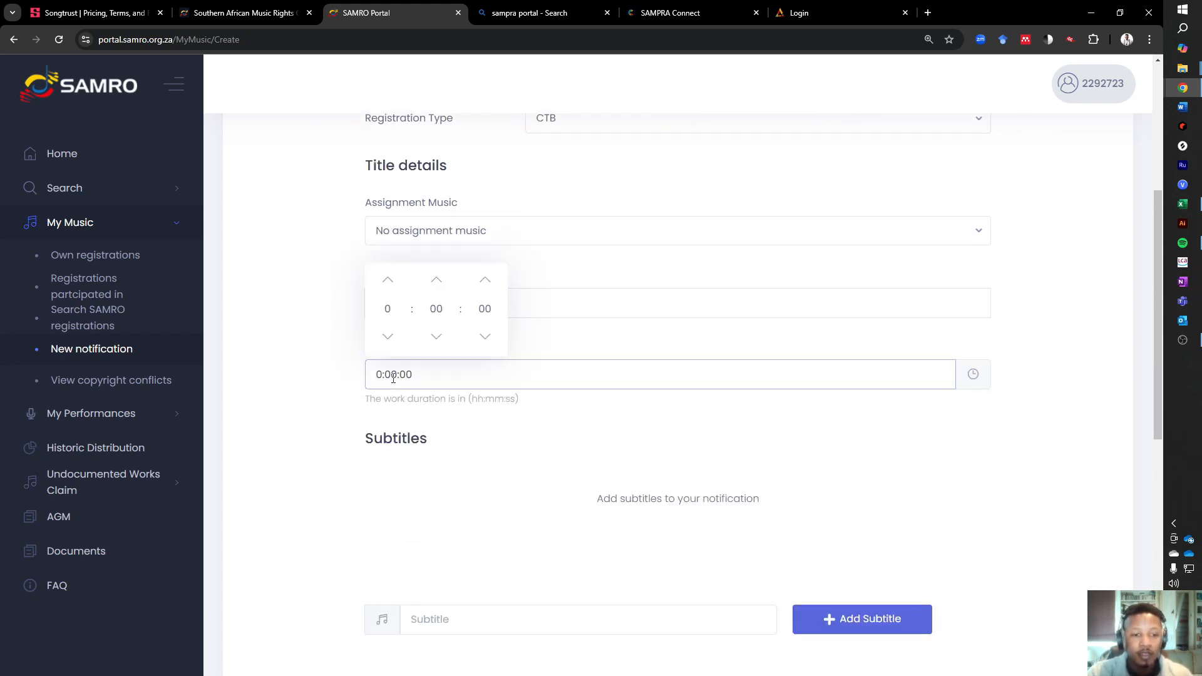
left_click(437, 281)
left_click(437, 282)
left_click(485, 280)
left_click(485, 280)
left_click(485, 280)
left_click(485, 280)
left_click_drag(492, 309, 485, 309)
type("31")
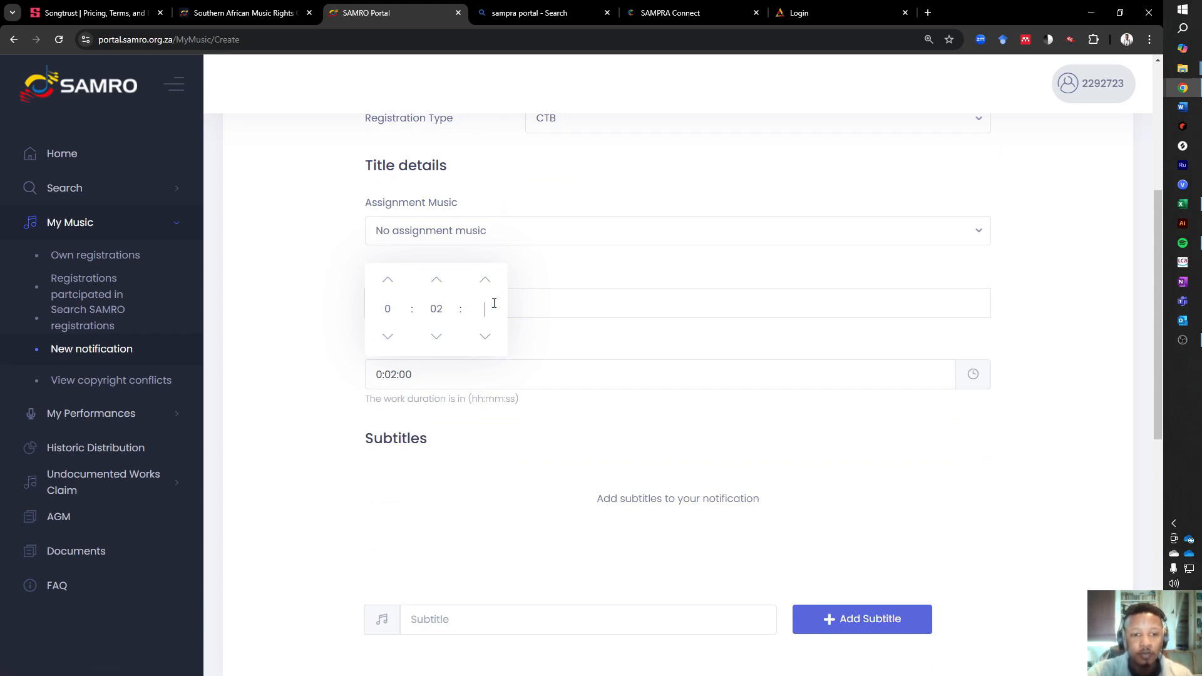
left_click(531, 413)
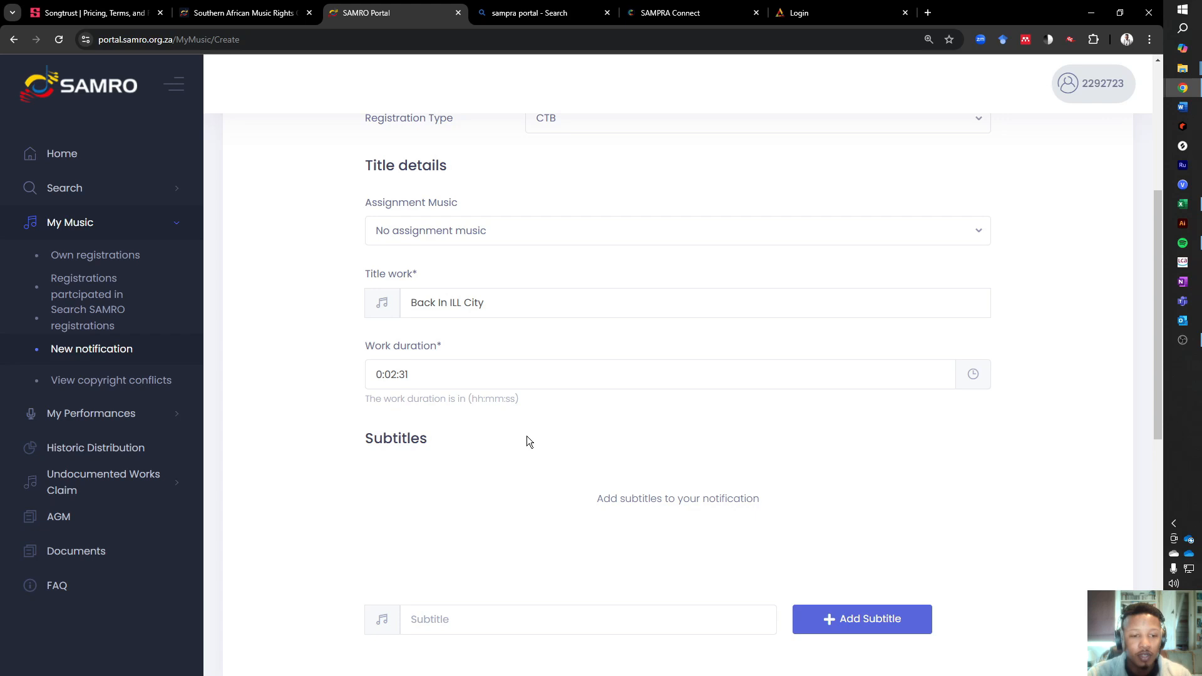
left_click(380, 374)
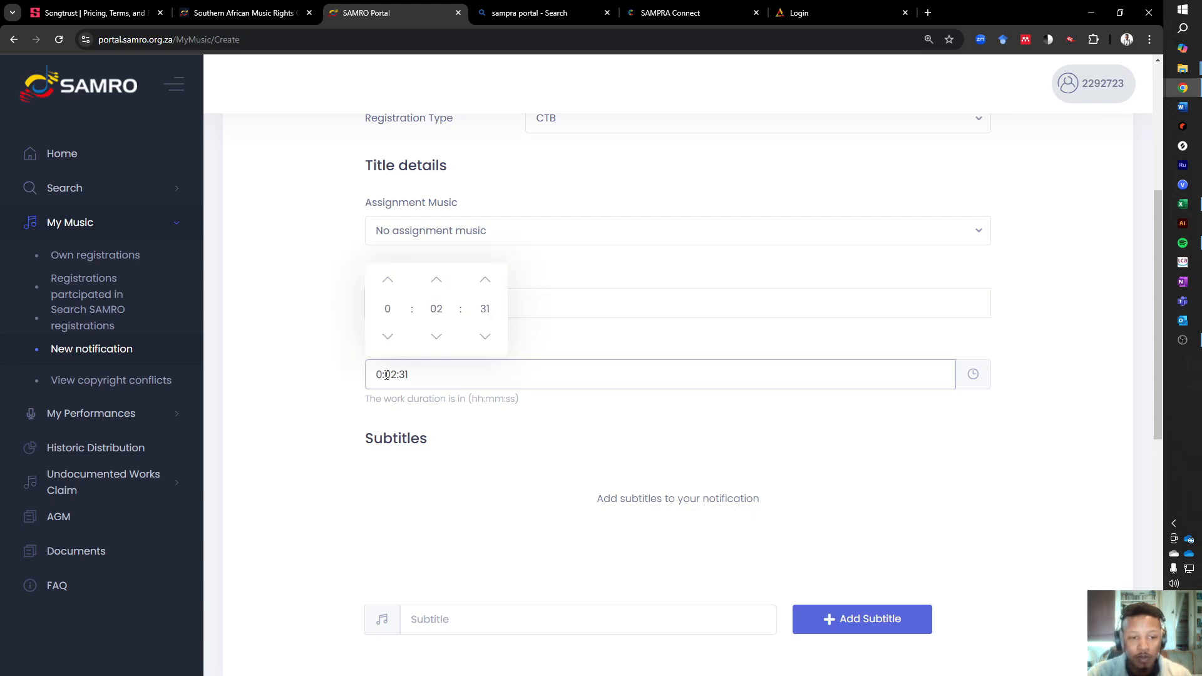
left_click(507, 410)
- Add the subtitle "Back In ILL City (feat. King Sozi)" to the notification, copying its text for reuse
scroll(526, 476, "down", 2)
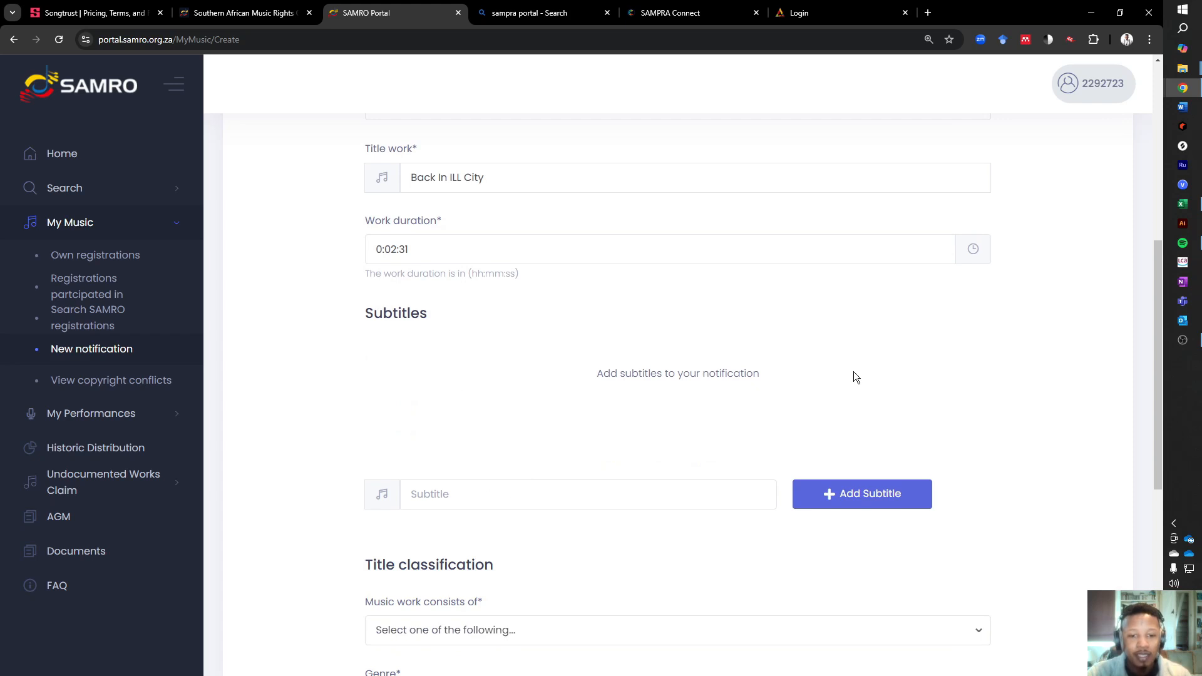
left_click(569, 493)
key("ctrl+v")
type("(")
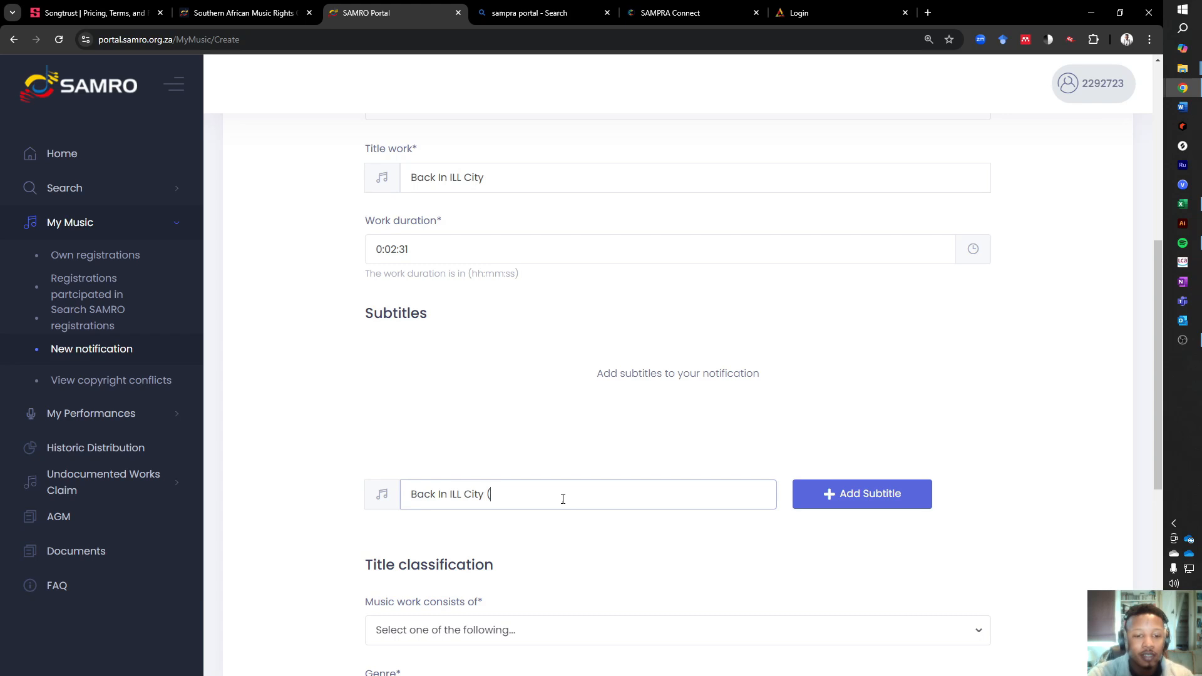
type("feat. K")
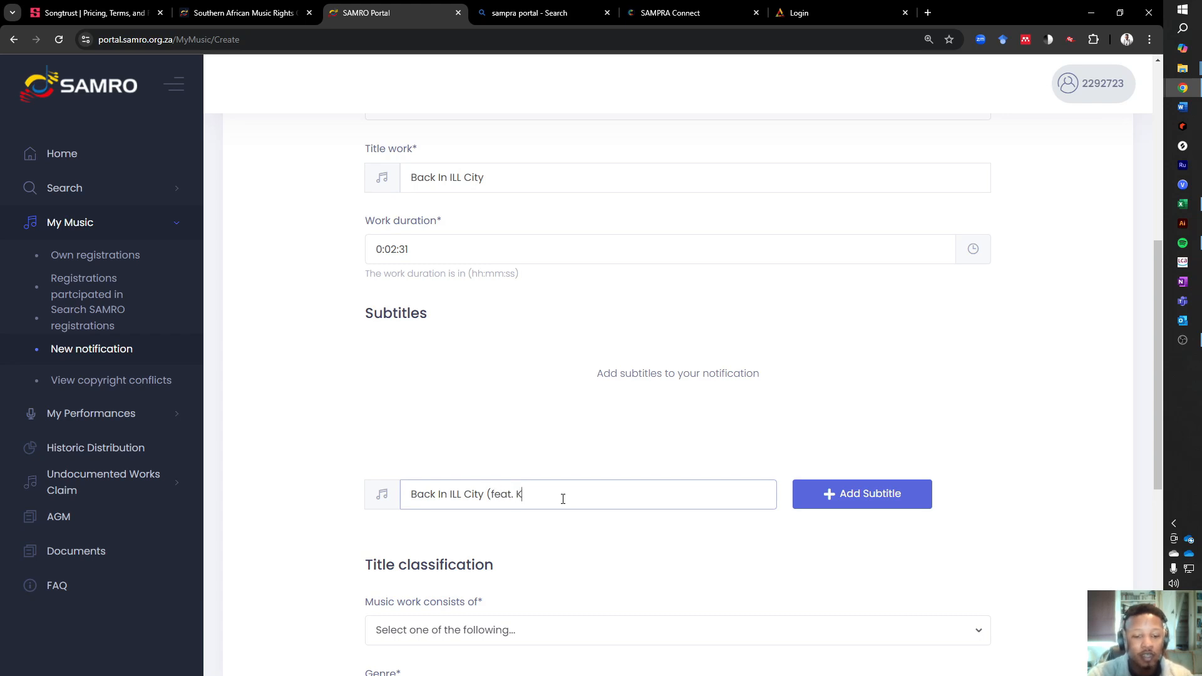
type("ing Sozi)")
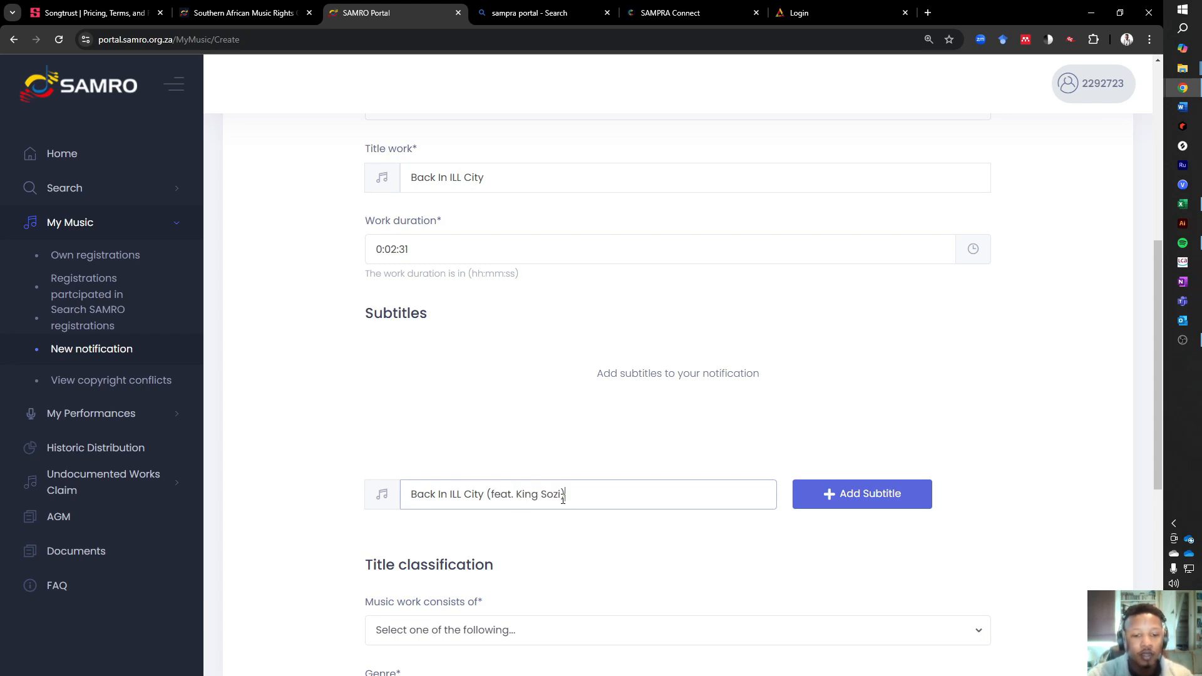
key("ctrl+a")
key("ctrl+c")
left_click(807, 493)
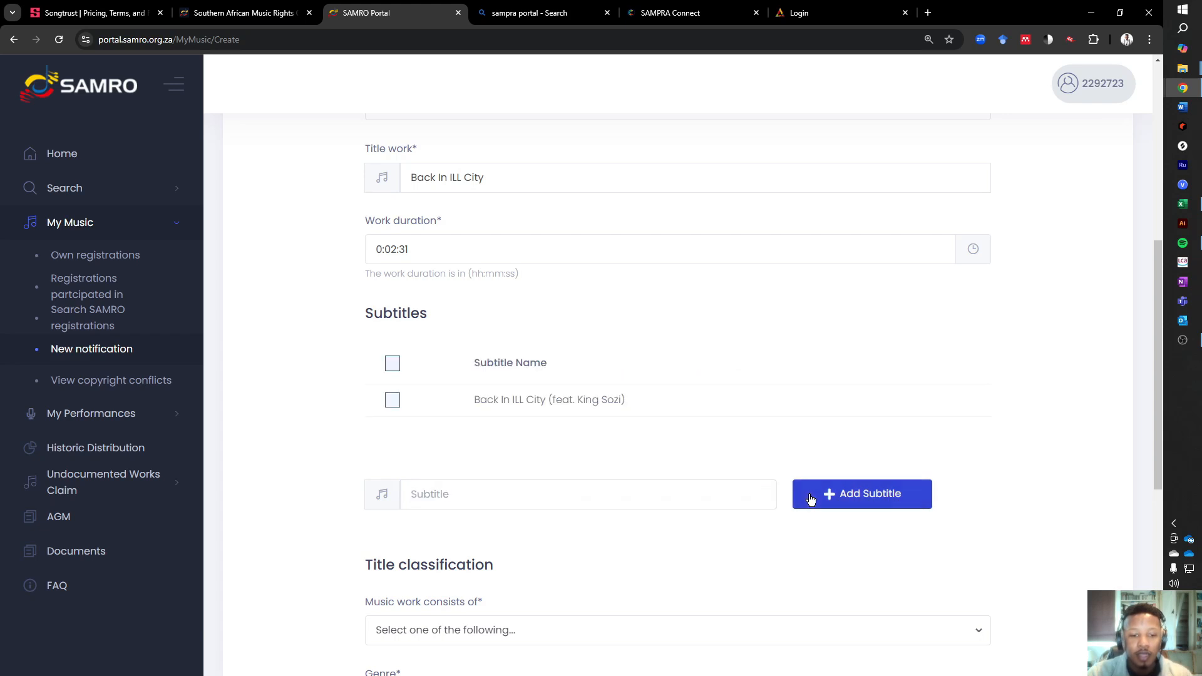
- Add a second subtitle with the abbreviated spelling "Back In ILL City (ft. King Sozi)"
left_click(500, 492)
key("ctrl+v")
left_click_drag(512, 496, 497, 496)
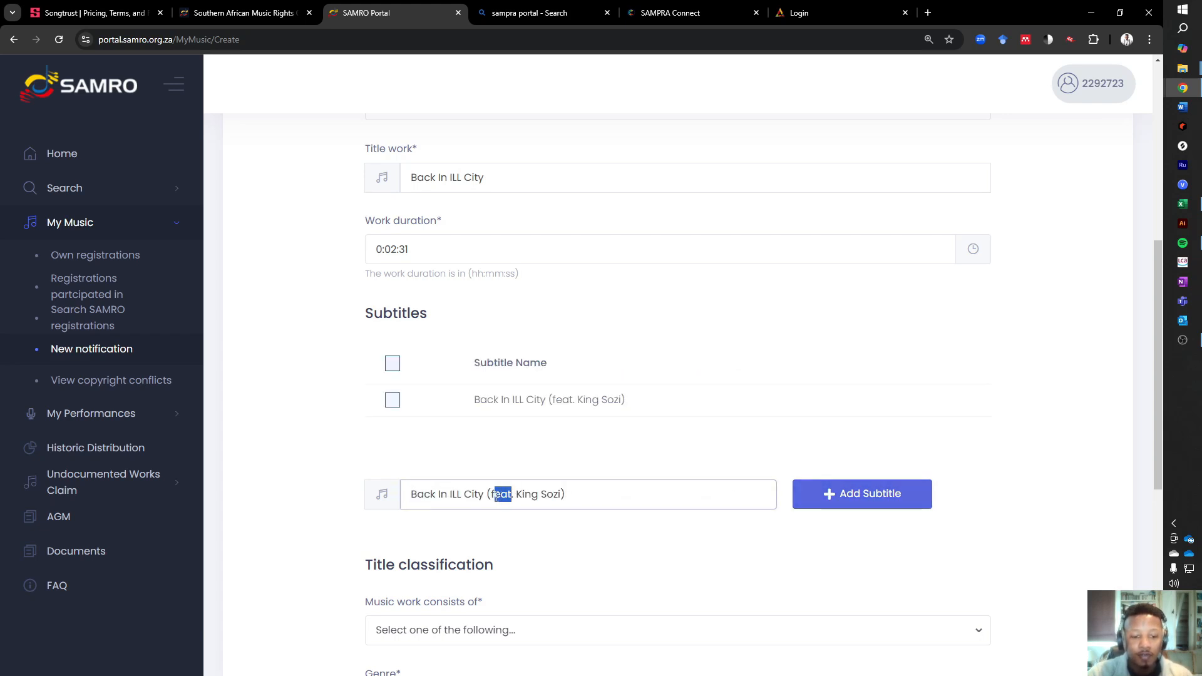
type("t")
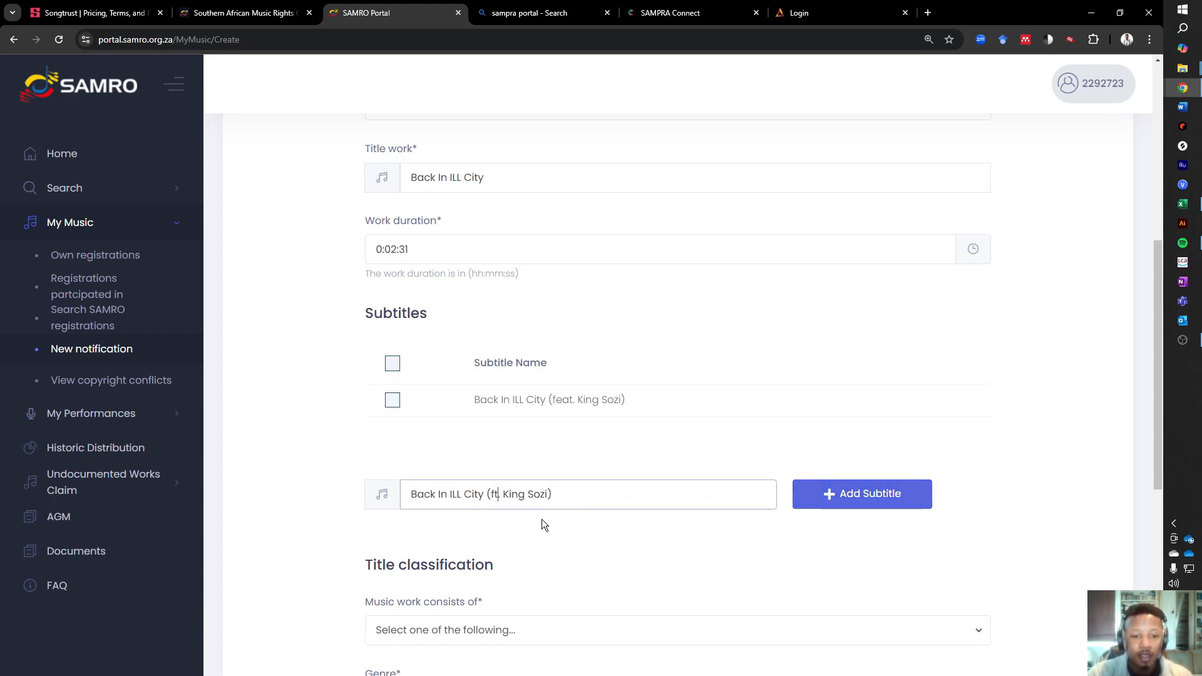
left_click(858, 504)
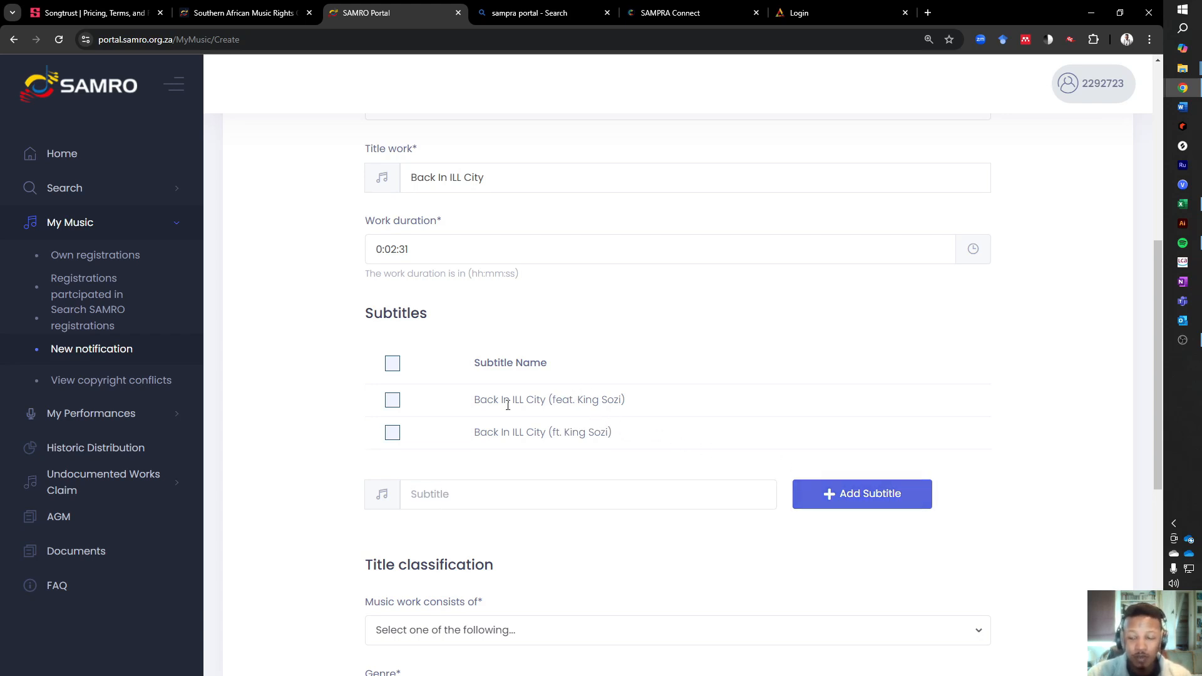
- Classify the work as consisting of Music and text and set its genre to Popular
scroll(571, 416, "down", 3)
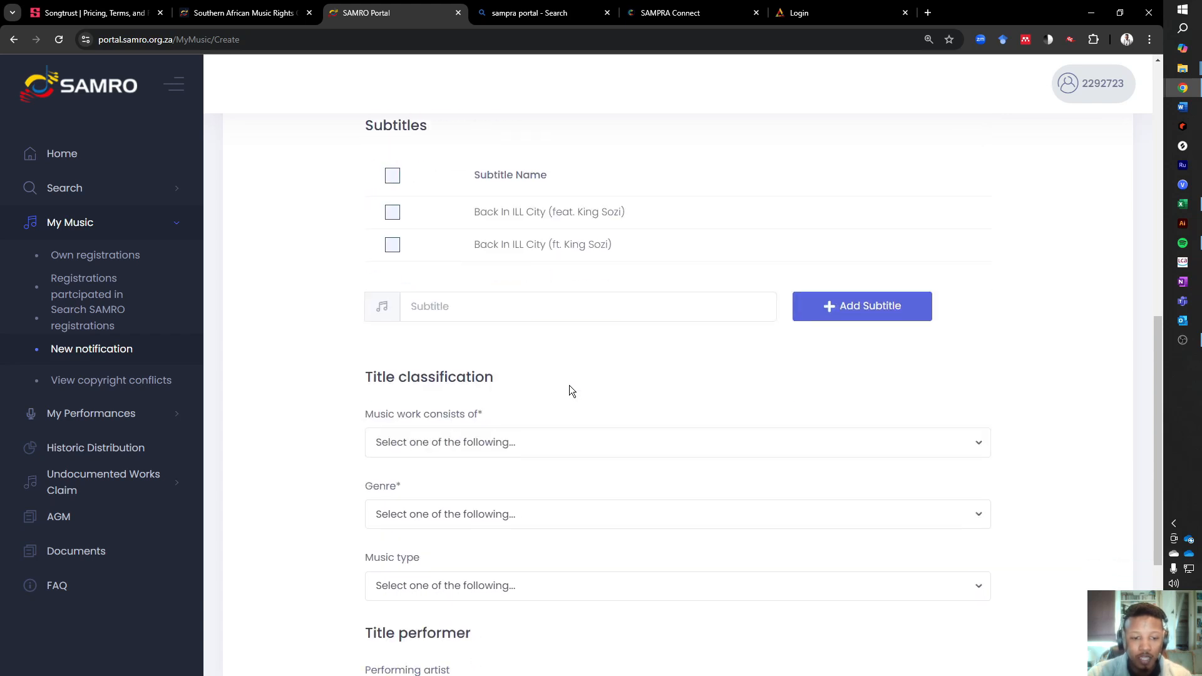
left_click(500, 442)
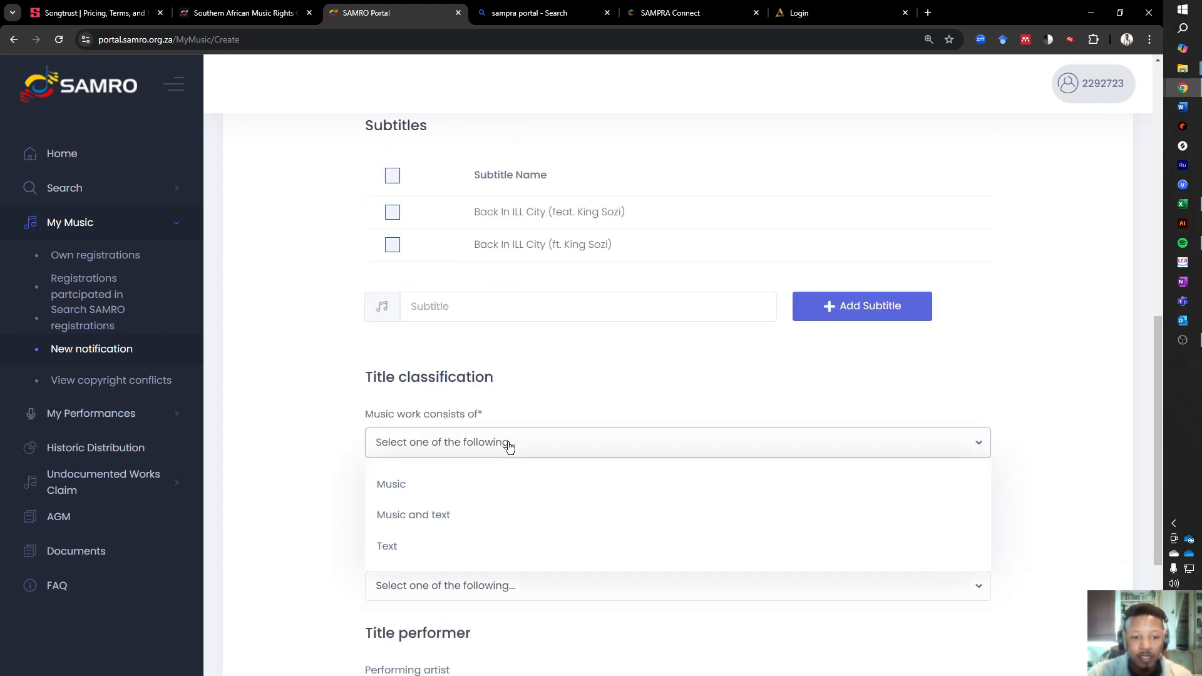
left_click(445, 516)
left_click(445, 522)
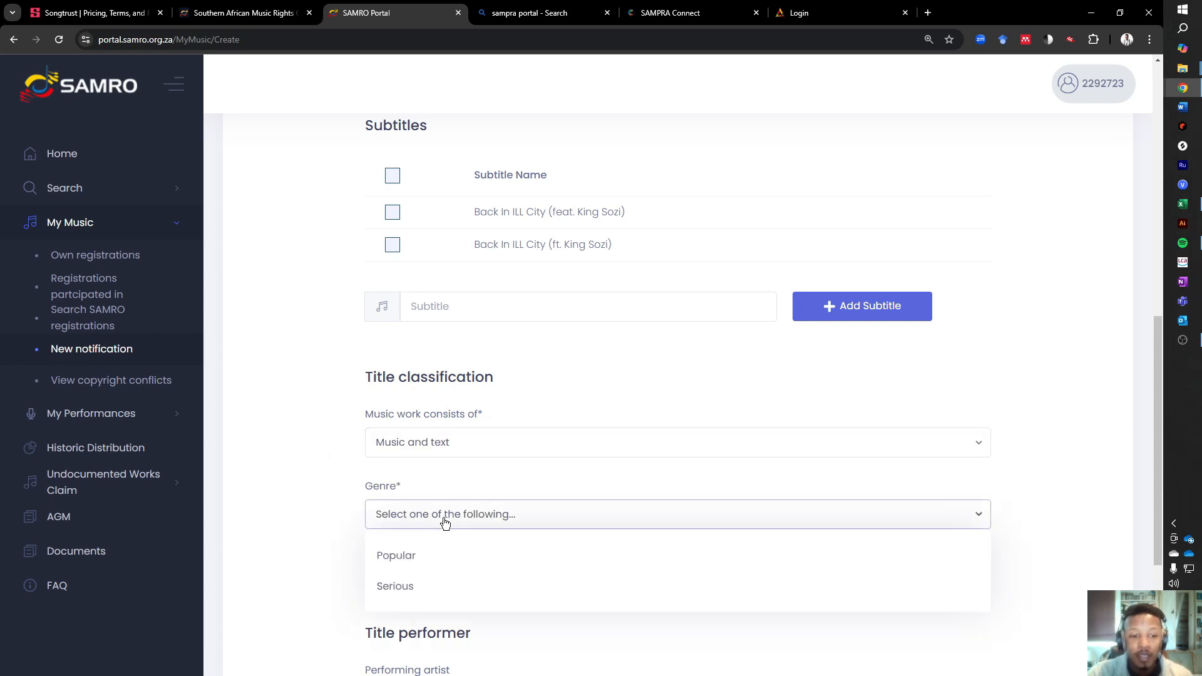
left_click(437, 555)
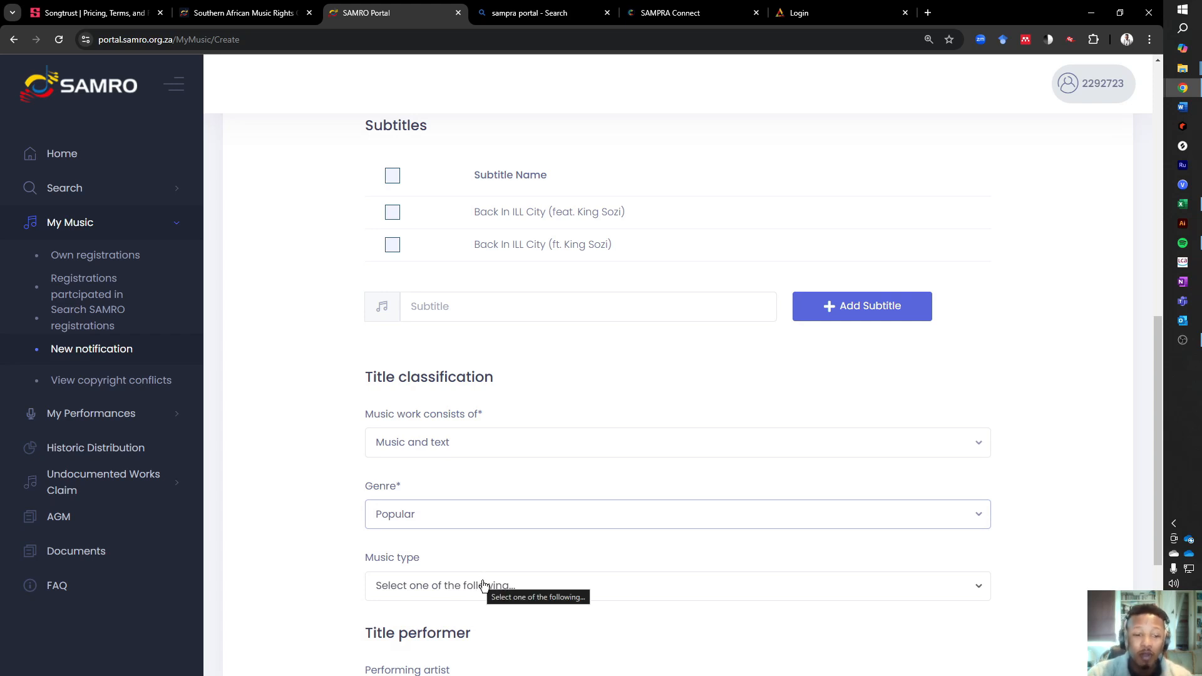
- Set the music type of the work to Rap Music
scroll(484, 585, "down", 3)
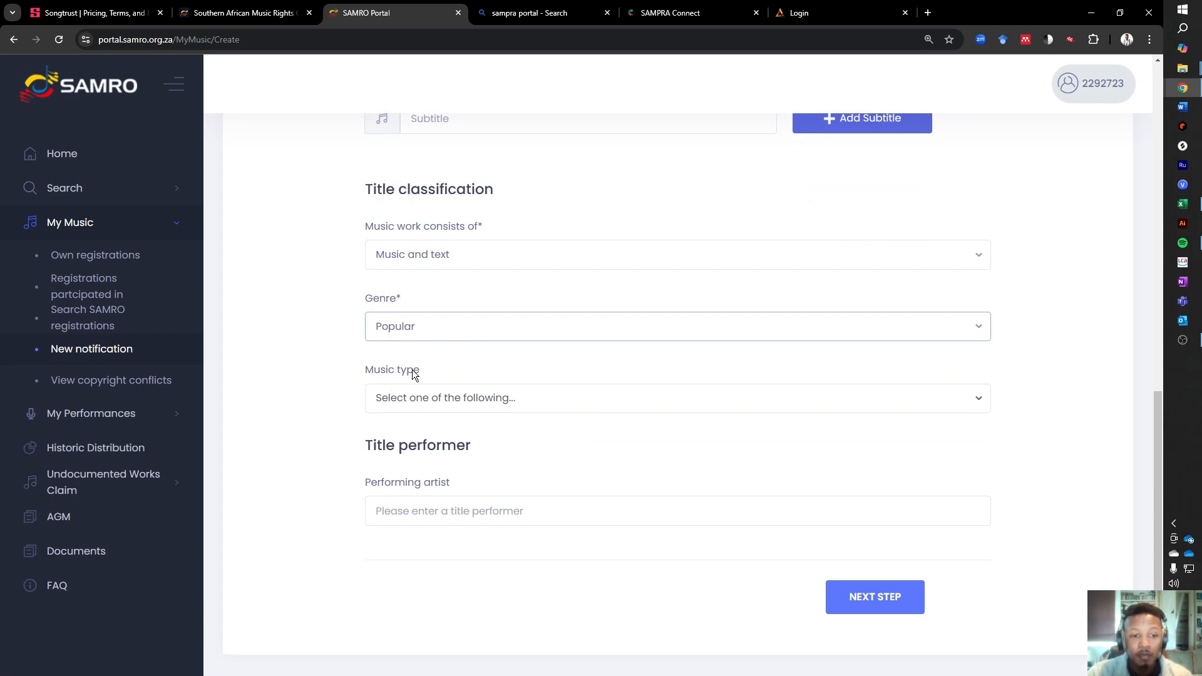
left_click(414, 400)
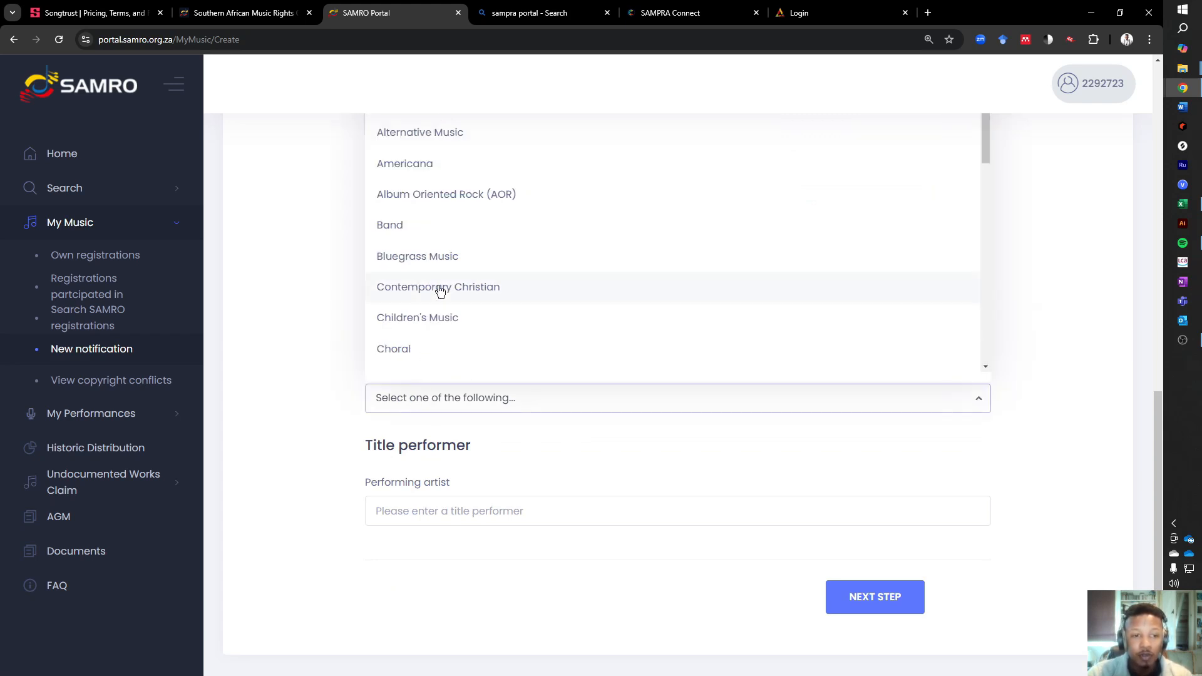
scroll(451, 313, "up", 3)
key("h")
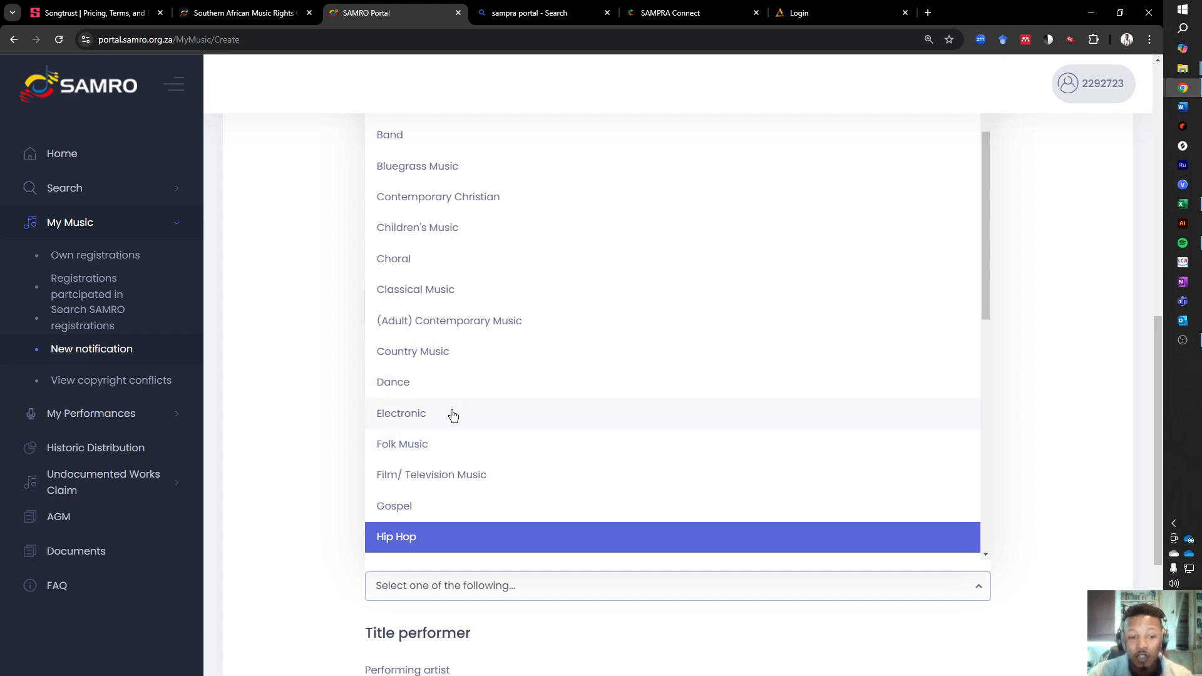
left_click(416, 537)
left_click(449, 589)
scroll(449, 545, "down", 5)
left_click(437, 391)
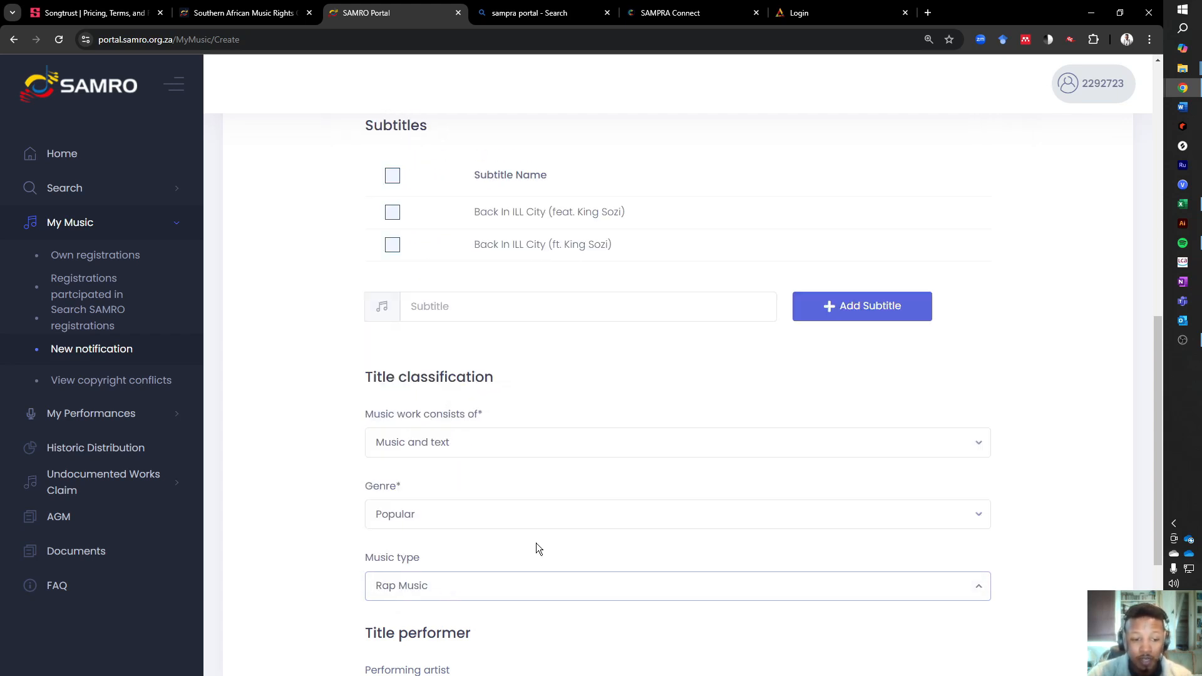
- Enter SkillMusicSA as the performing artist and continue to the Share Information stage
scroll(536, 543, "down", 3)
left_click(557, 511)
type("SkillMusicSA")
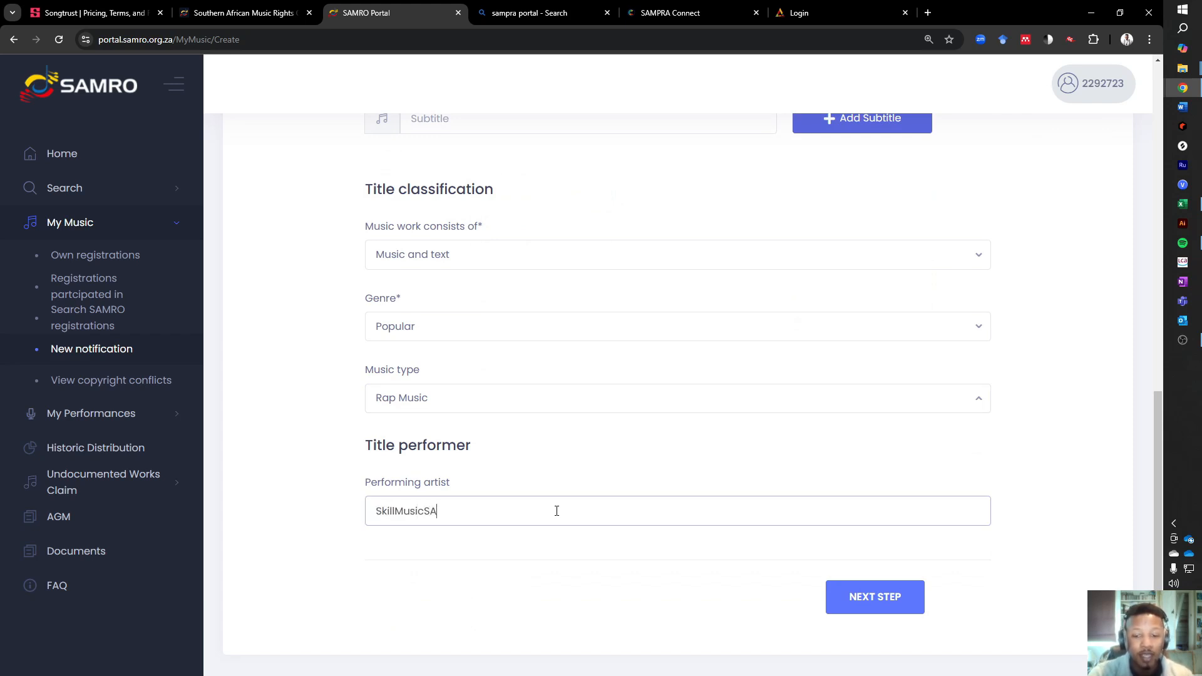
scroll(795, 576, "down", 1)
left_click(847, 537)
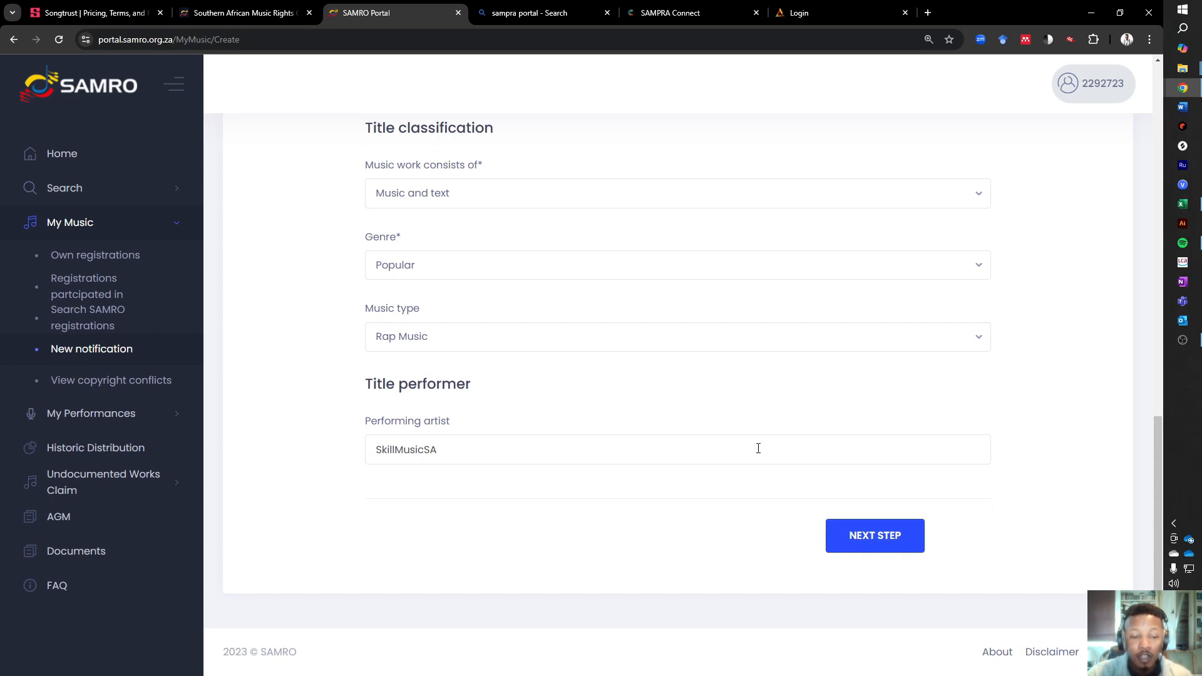
double_click(462, 453)
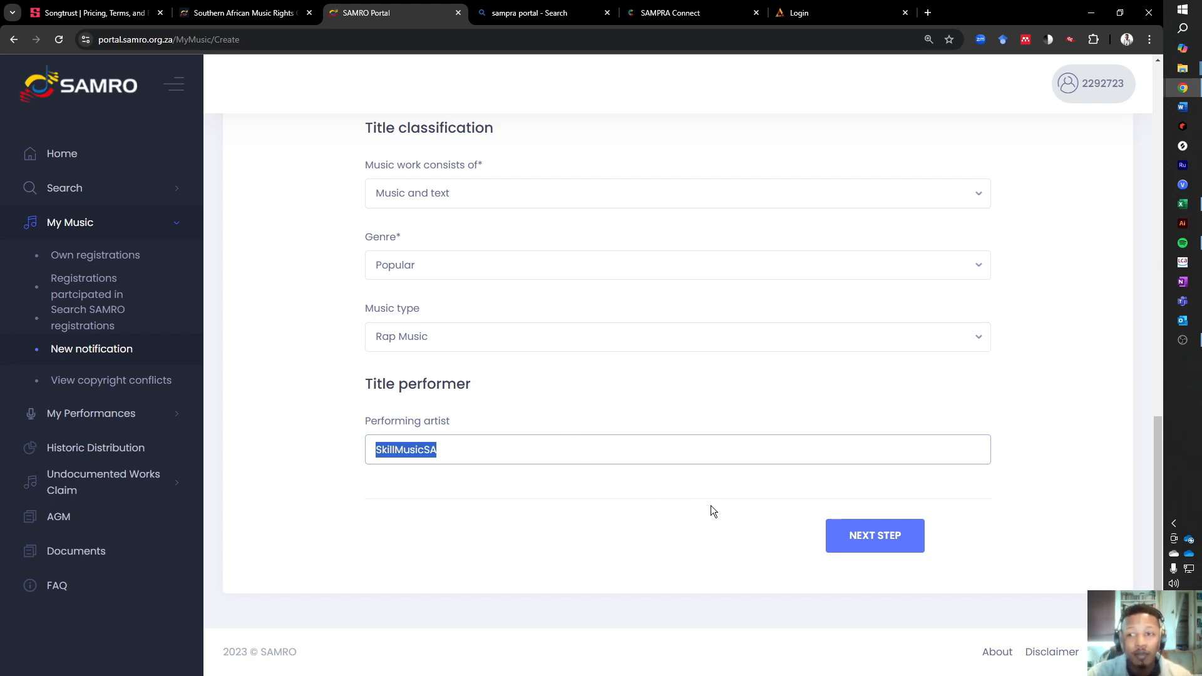
left_click_drag(518, 448, 329, 409)
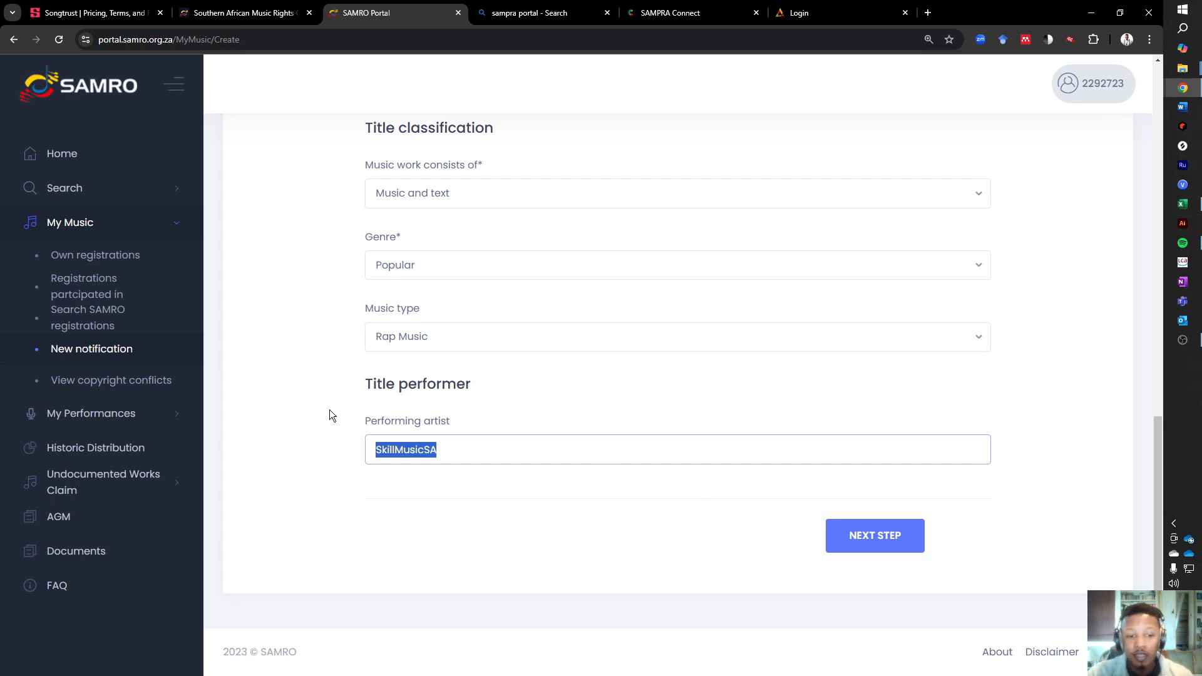
left_click(858, 542)
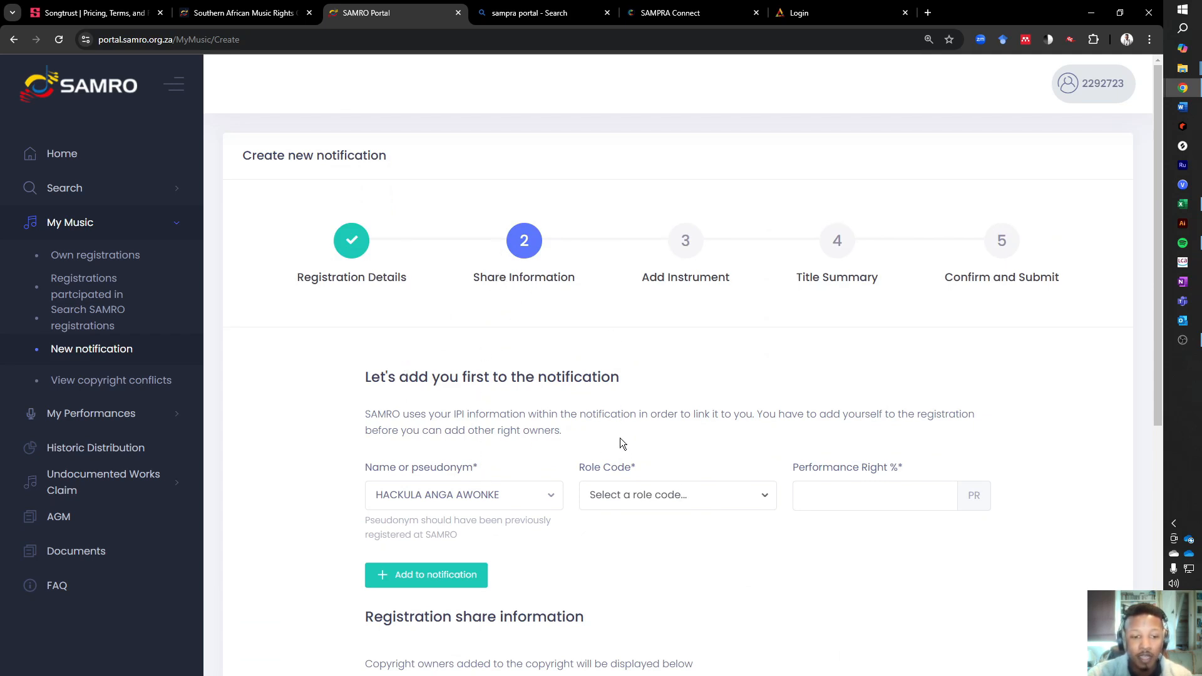
- Add the account holder to the notification as Composer / Author with a 50% performance right
left_click(624, 507)
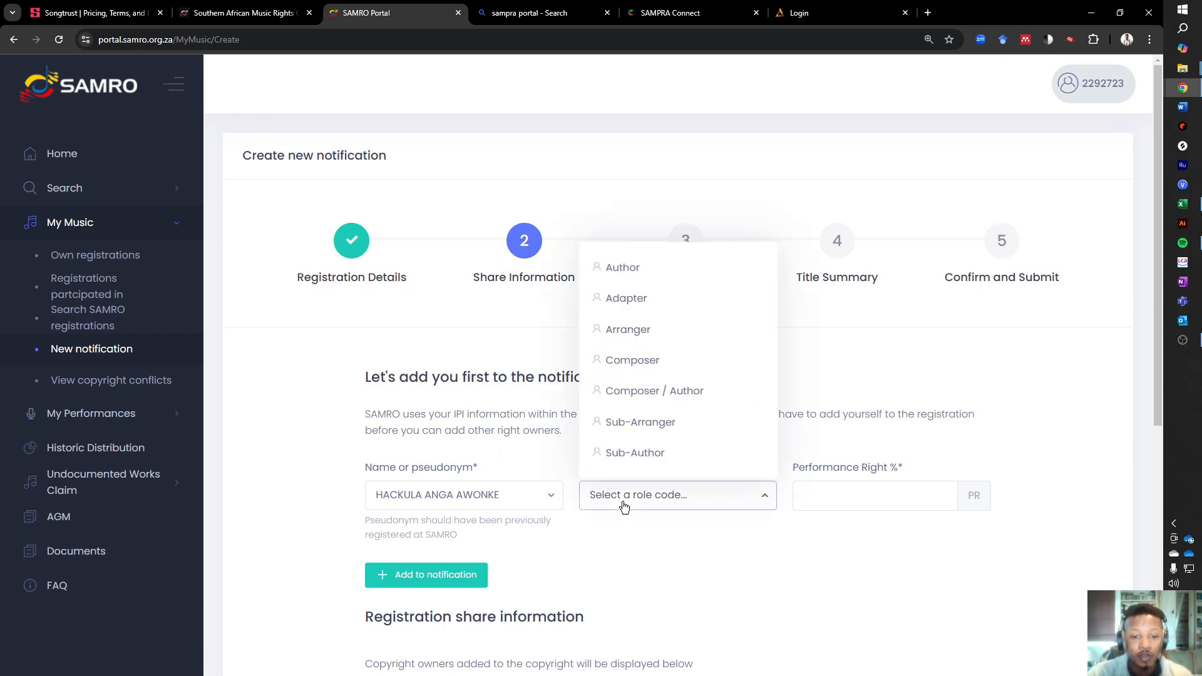
left_click(656, 394)
left_click(844, 503)
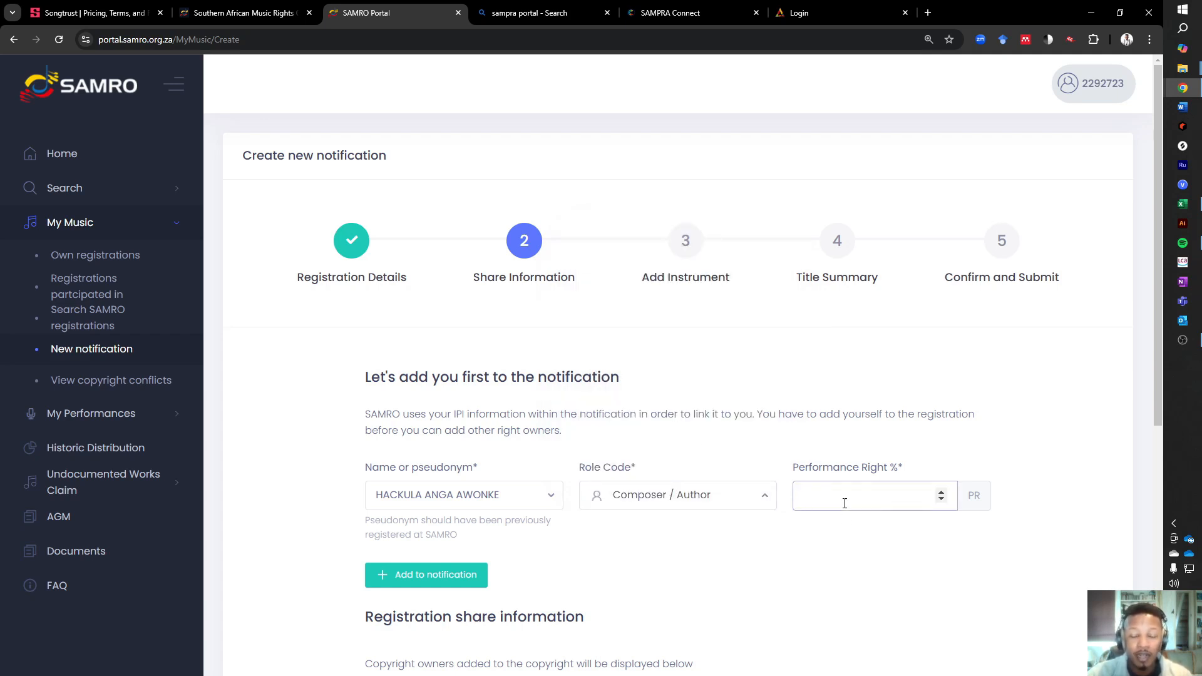
type("50")
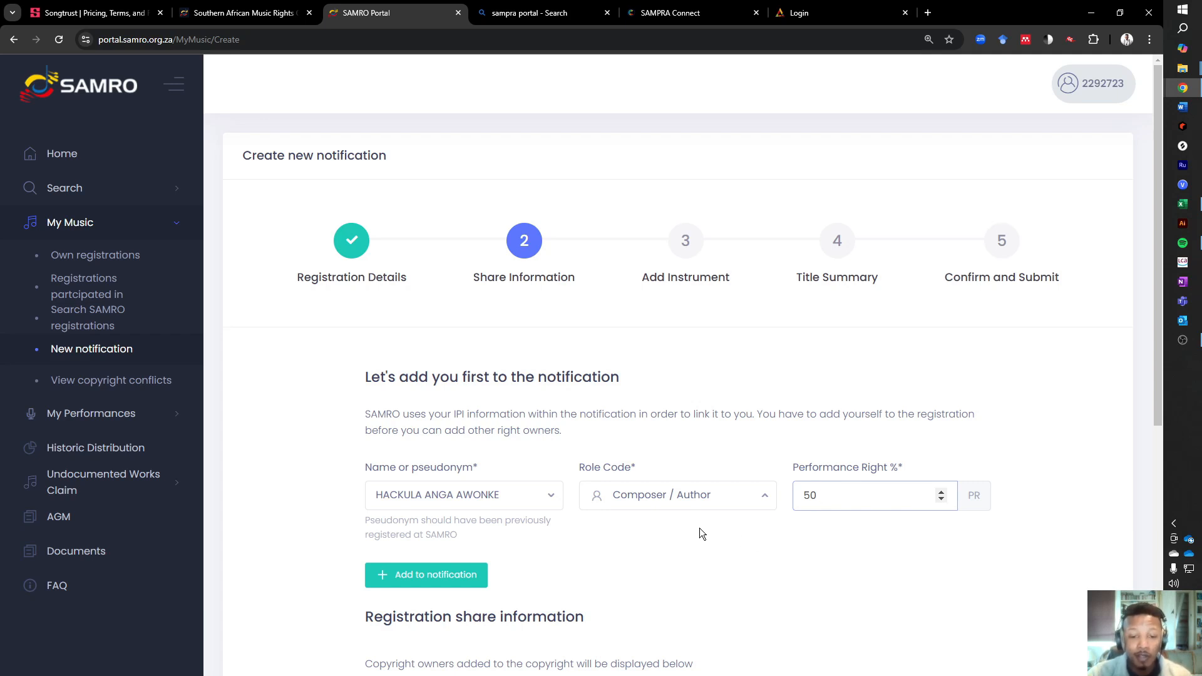
left_click(595, 562)
scroll(605, 560, "down", 2)
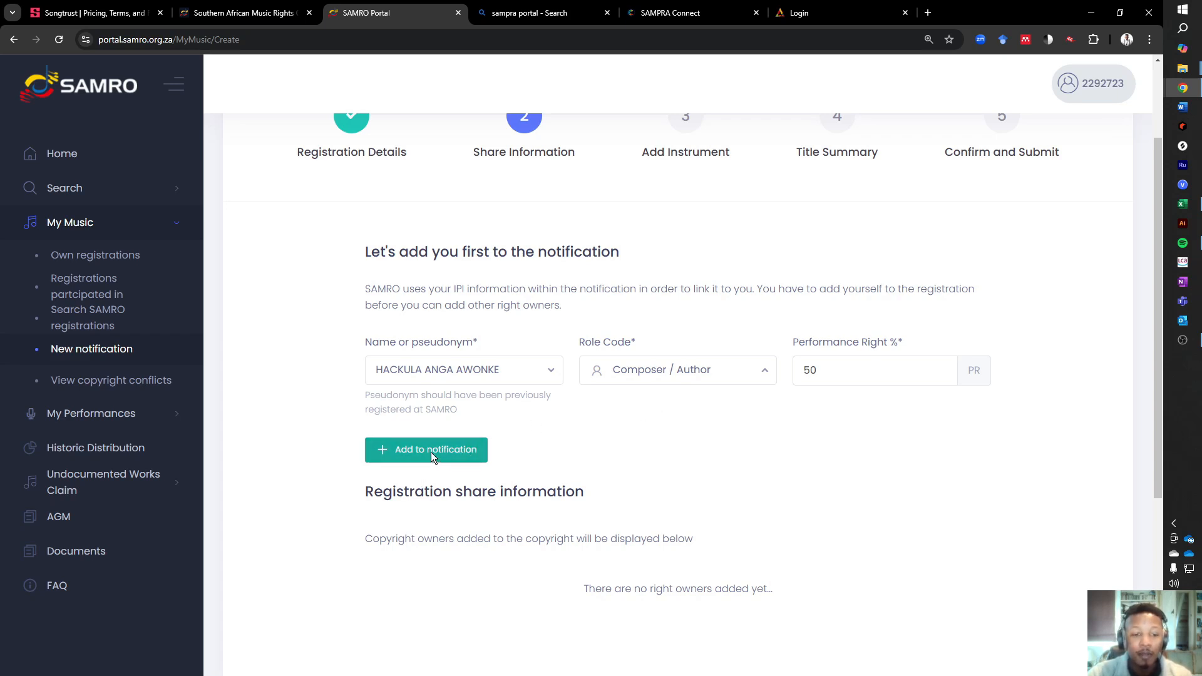
scroll(705, 437, "down", 3)
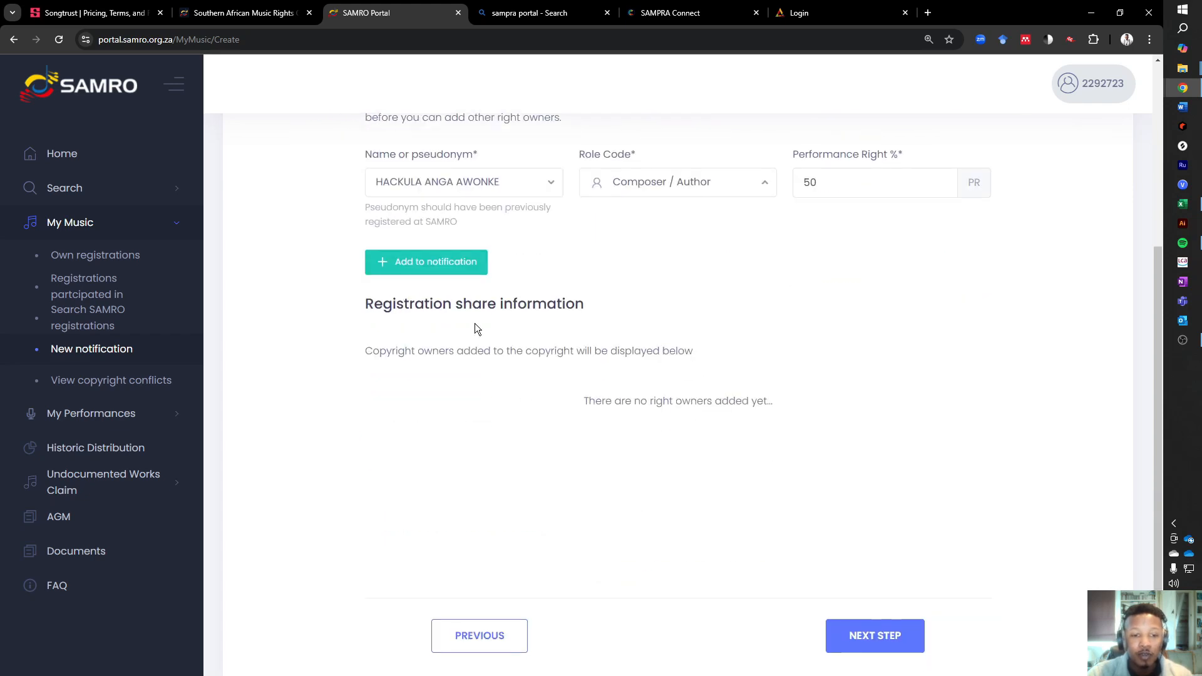
left_click(458, 263)
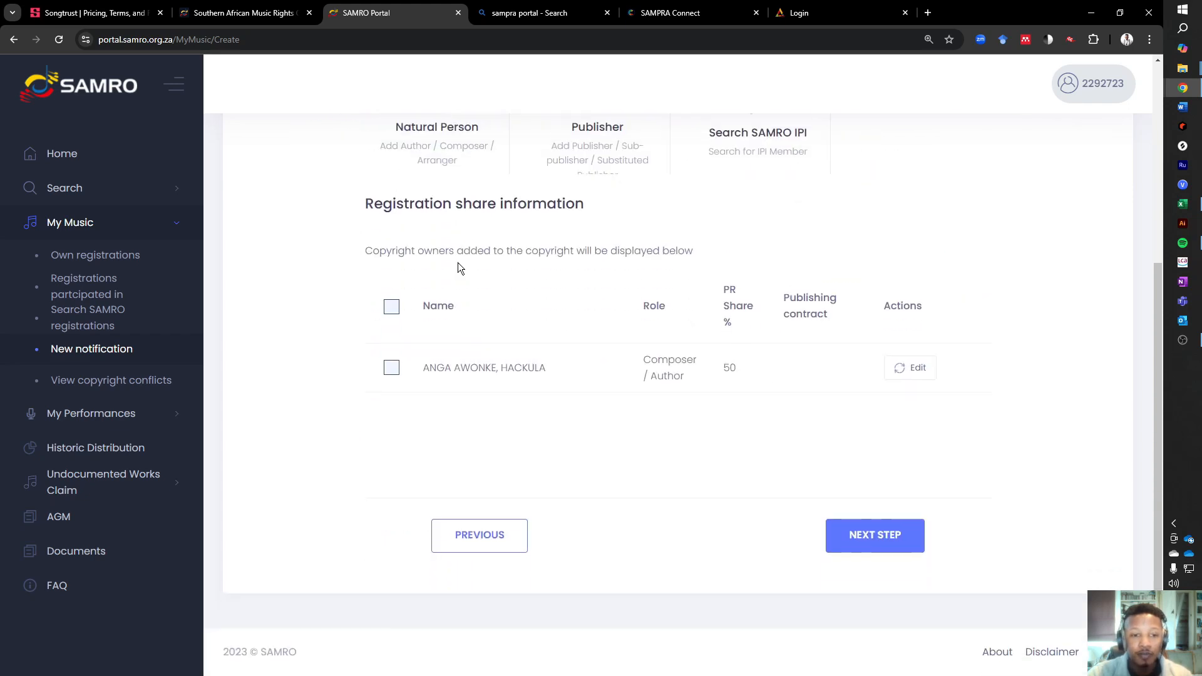
- Start adding a natural person to the notification and enter the co-writer's first and last name
scroll(533, 381, "up", 2)
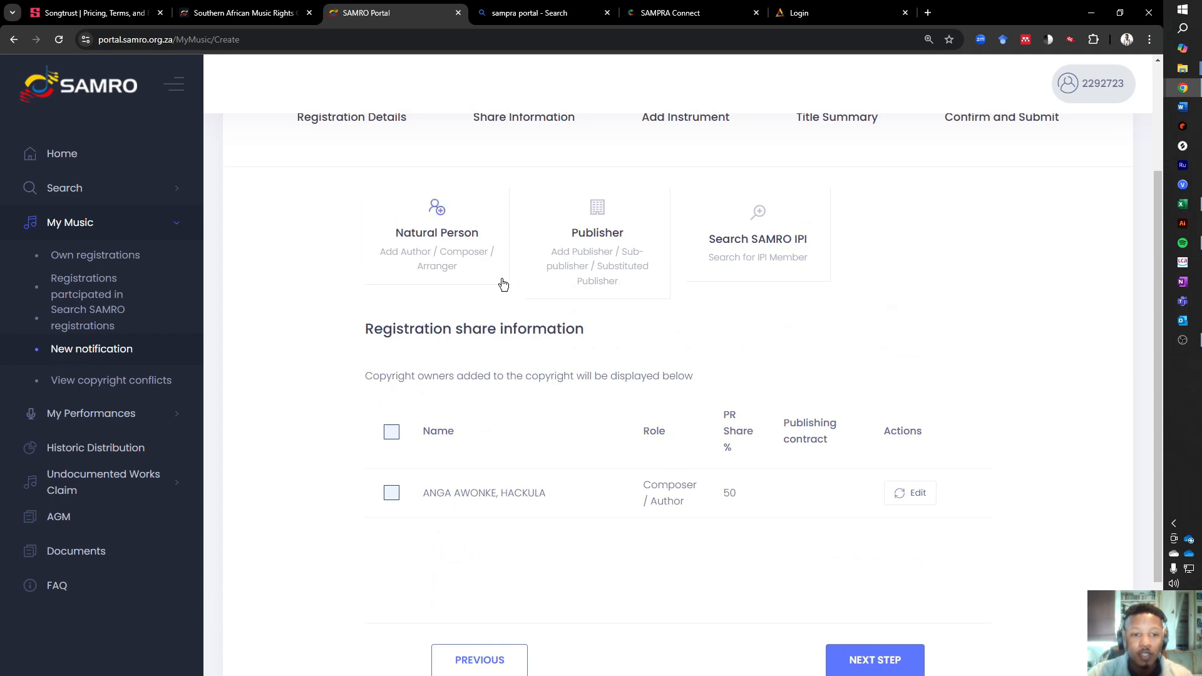
scroll(520, 306, "up", 2)
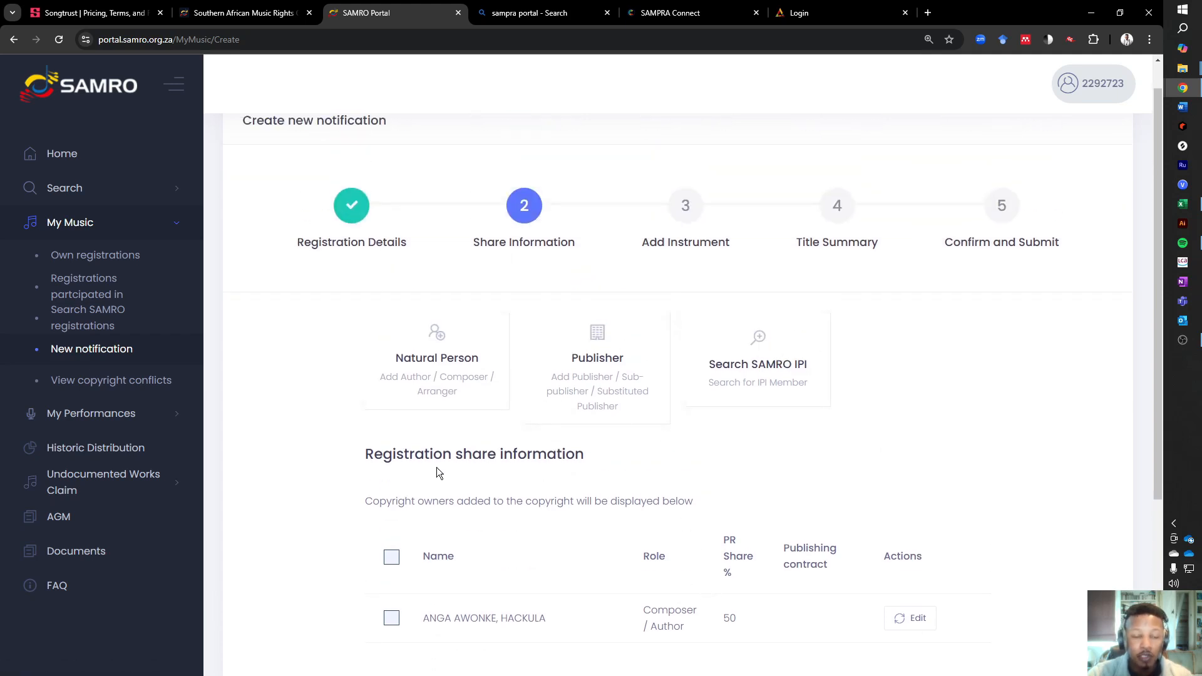
left_click(448, 368)
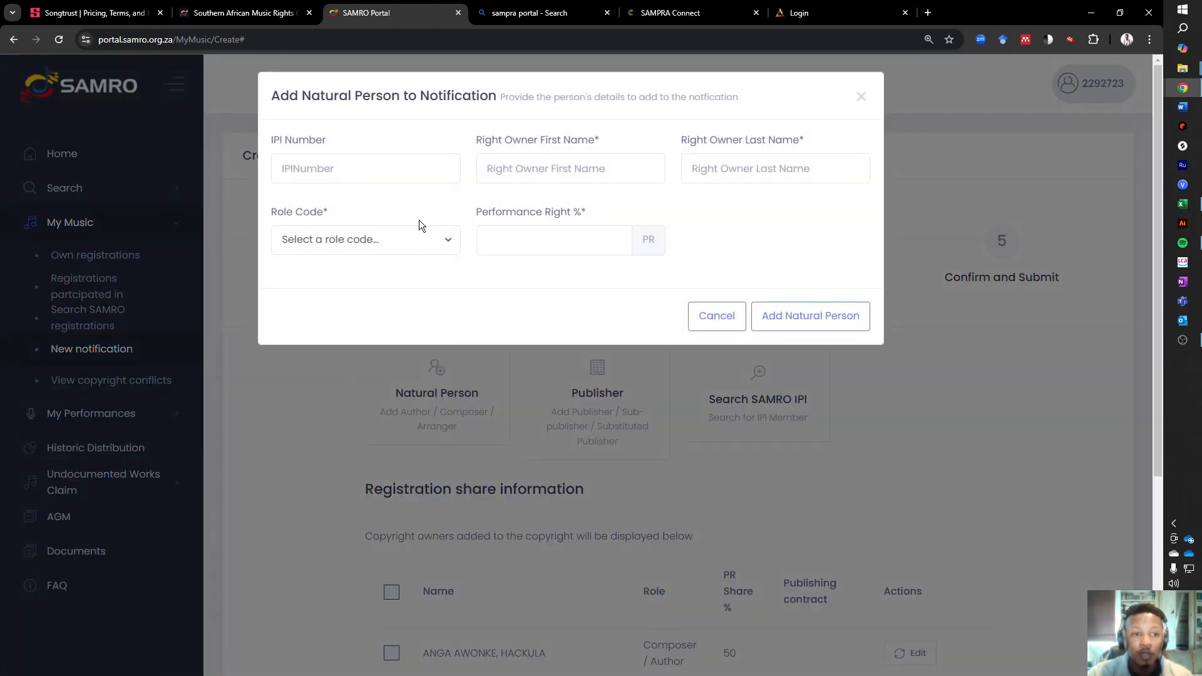
left_click(524, 168)
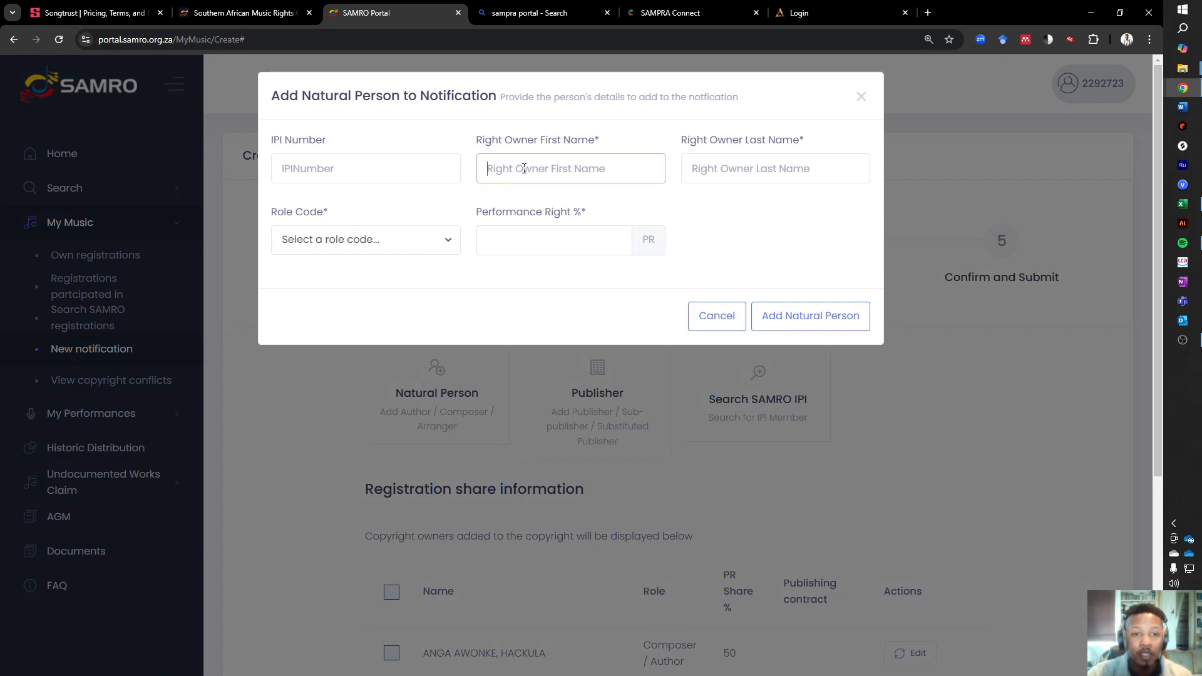
type("SOz")
key("BackSpace")
key("BackSpace")
key("Tab")
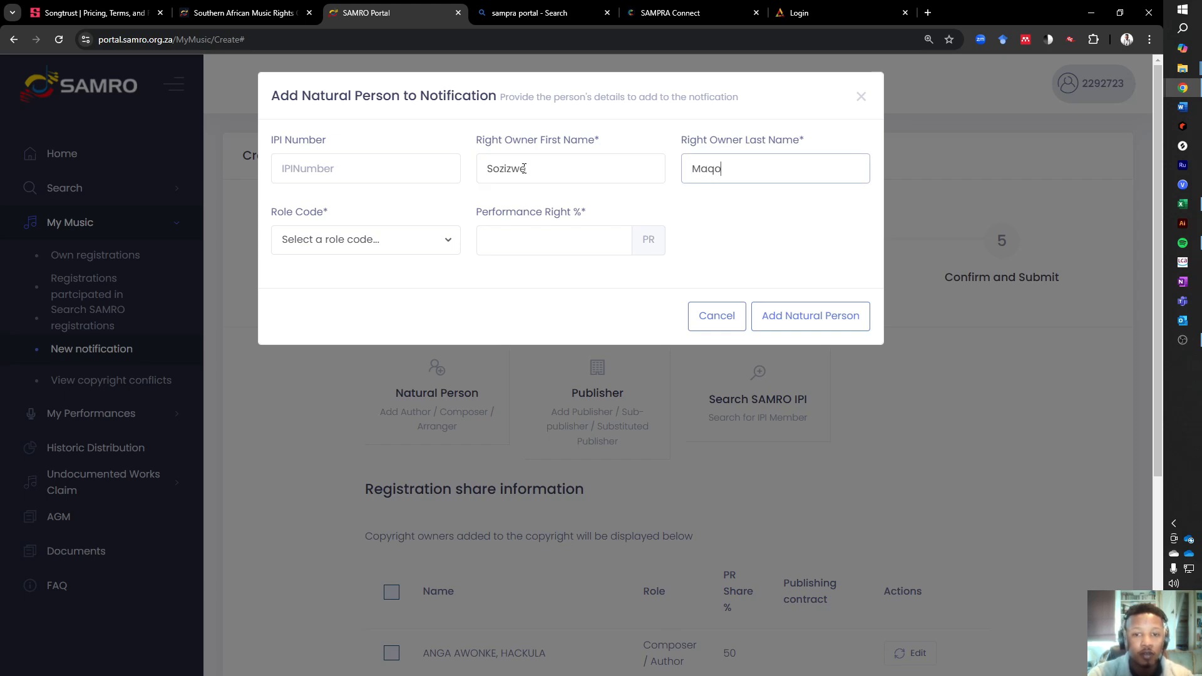
- Give the manually entered co-writer the Author role and a 50% performance right, and add them to the notification
left_click(440, 231)
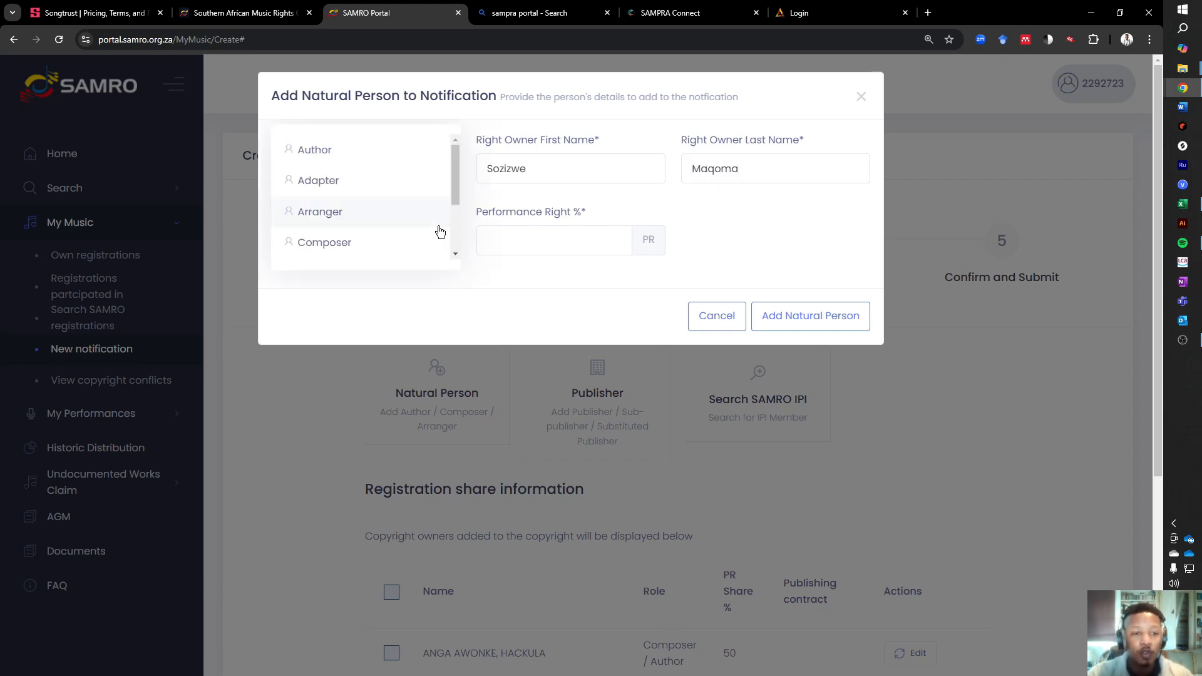
left_click(373, 160)
left_click(546, 244)
type("50")
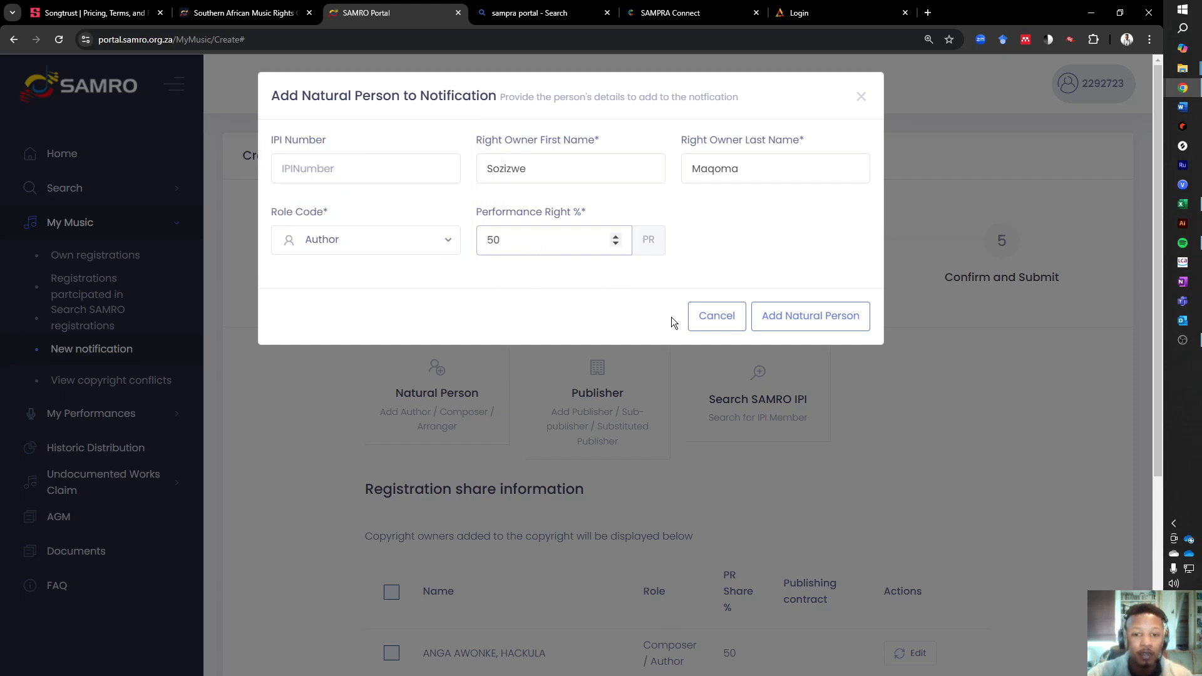
left_click(821, 328)
scroll(798, 351, "down", 4)
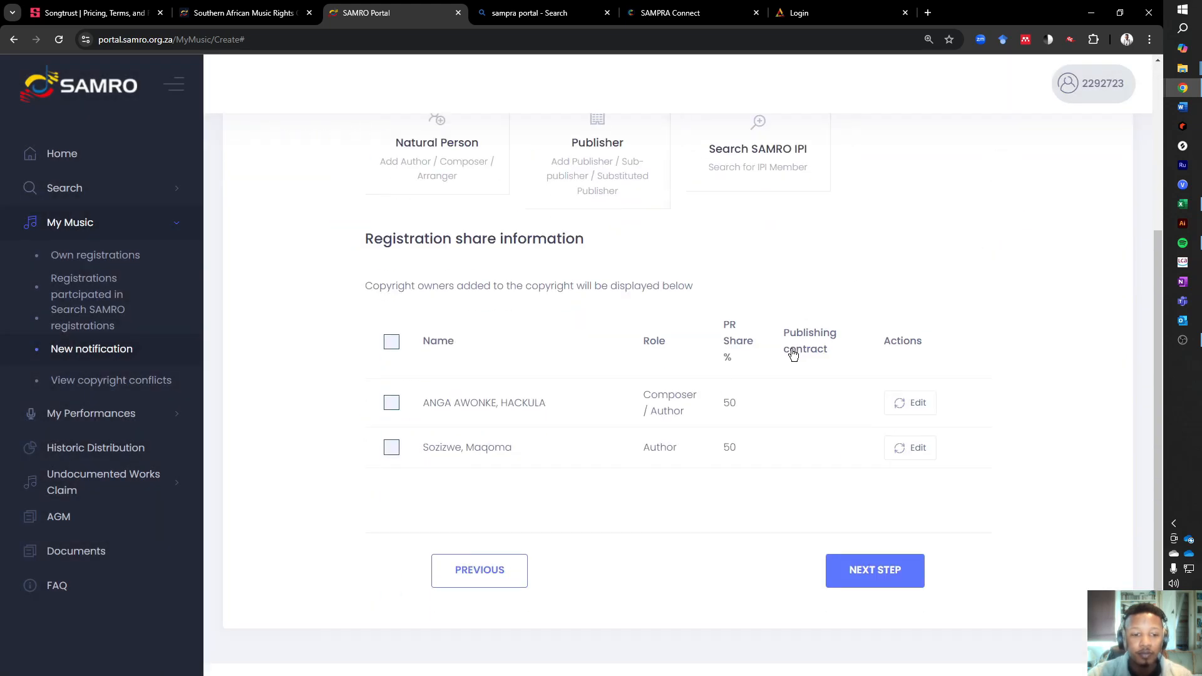
- Search the SAMRO IPI records by the co-writer's surname and choose the matching member to add
scroll(817, 442, "up", 3)
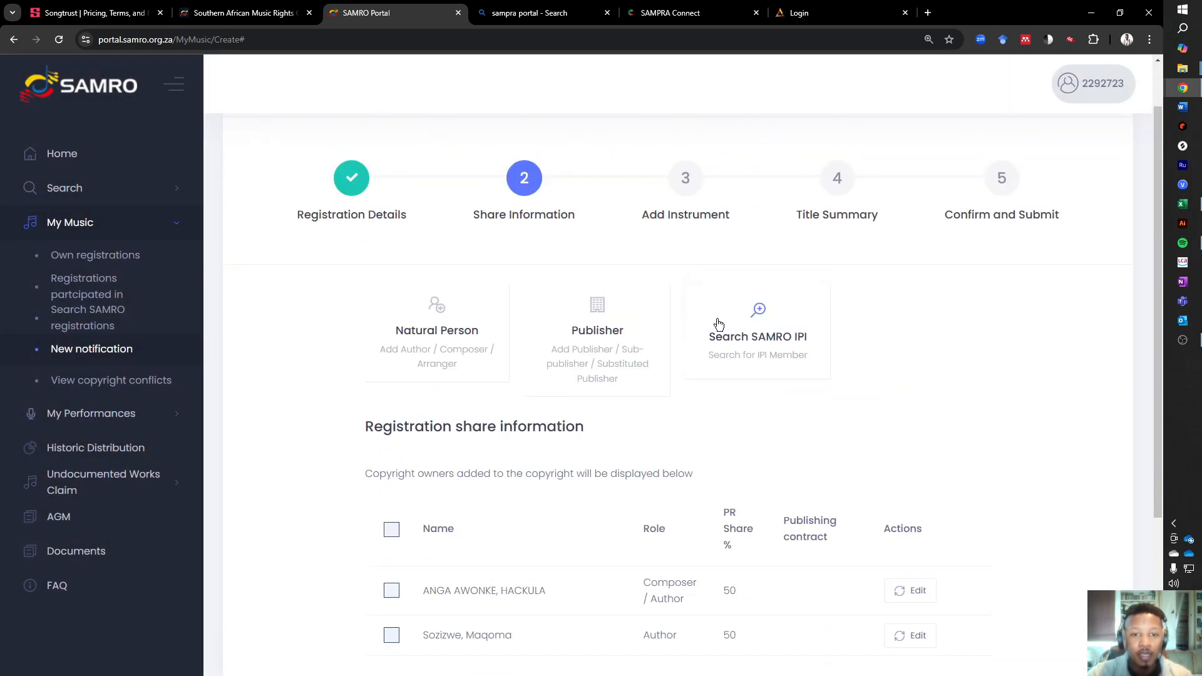
left_click(745, 350)
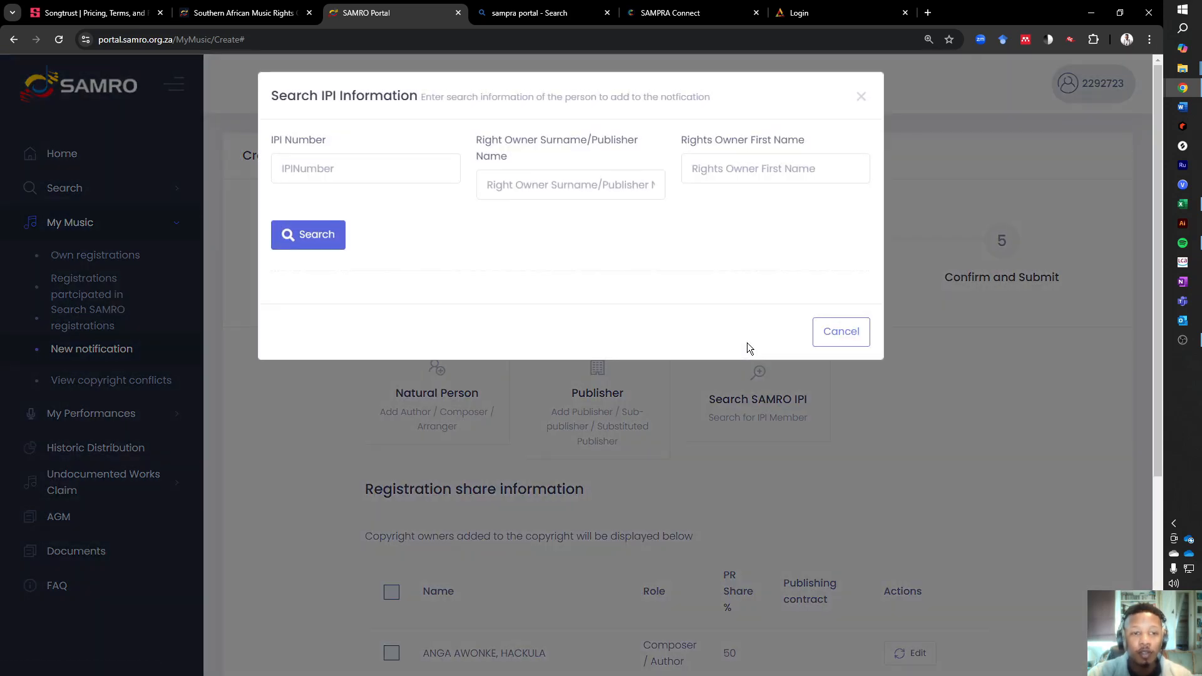
left_click(516, 185)
type("Maq")
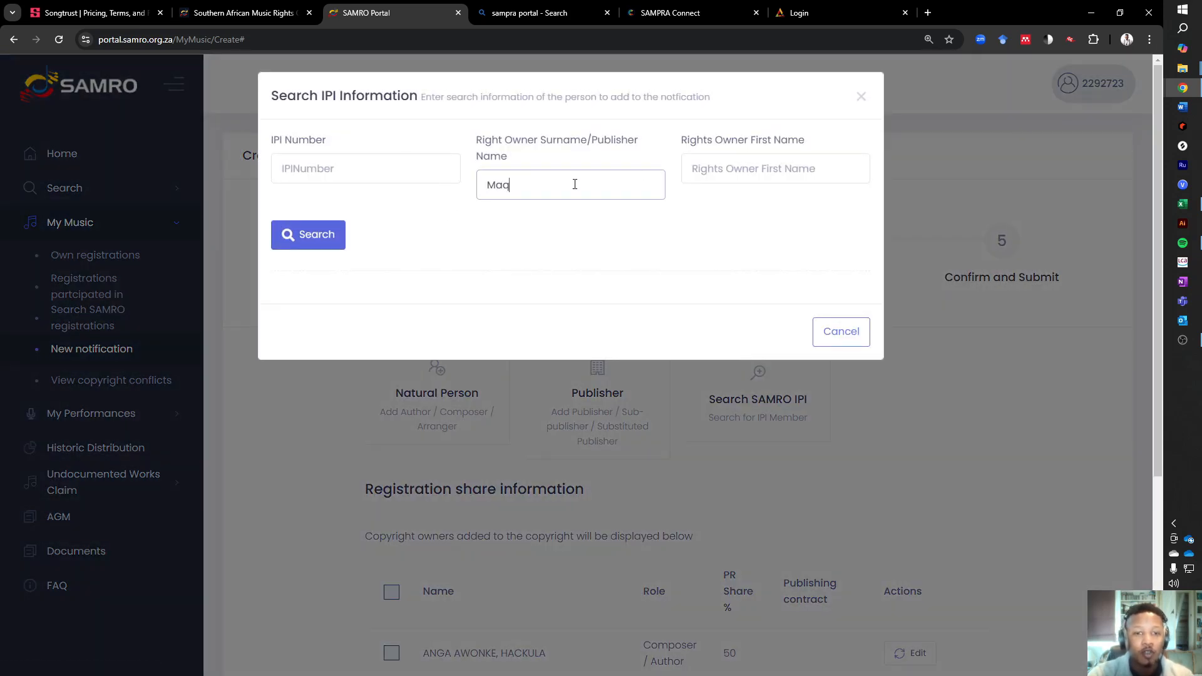
type("oma")
left_click(490, 240)
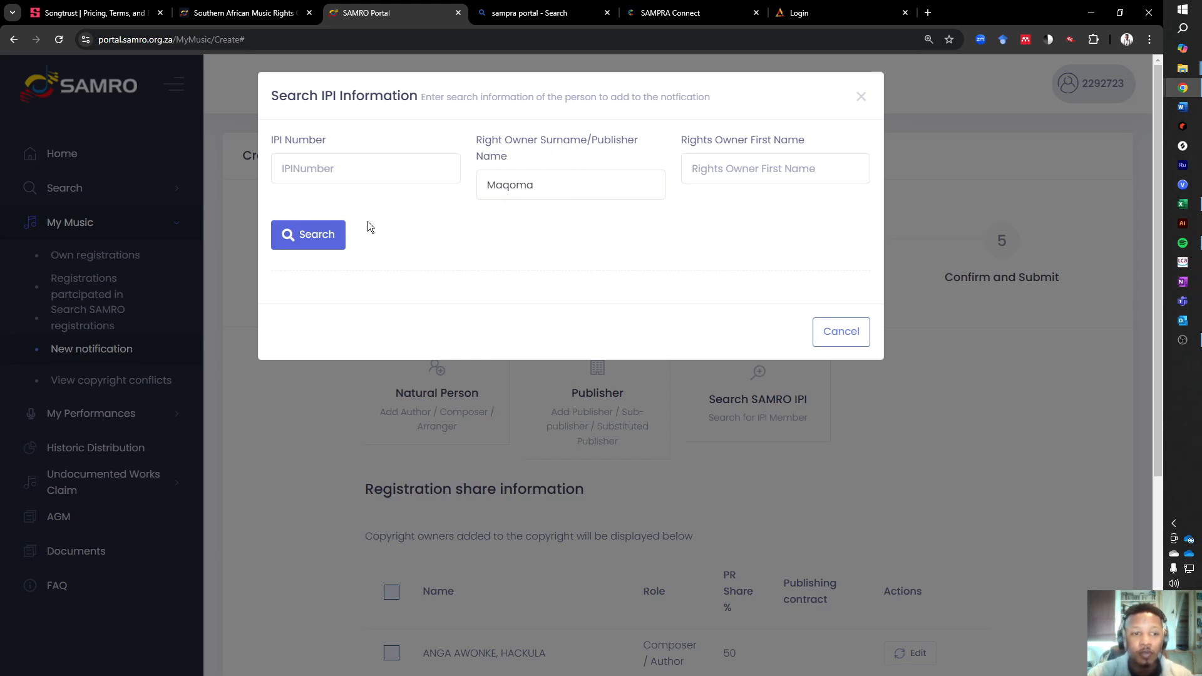
left_click(328, 232)
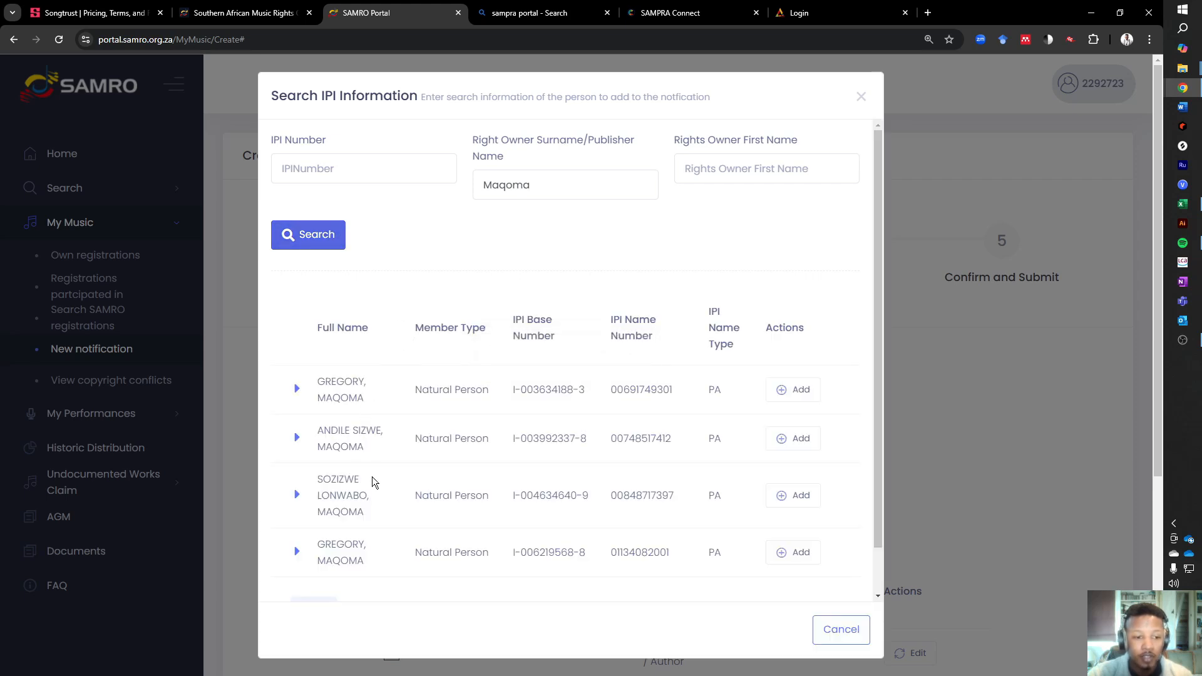
scroll(373, 475, "down", 1)
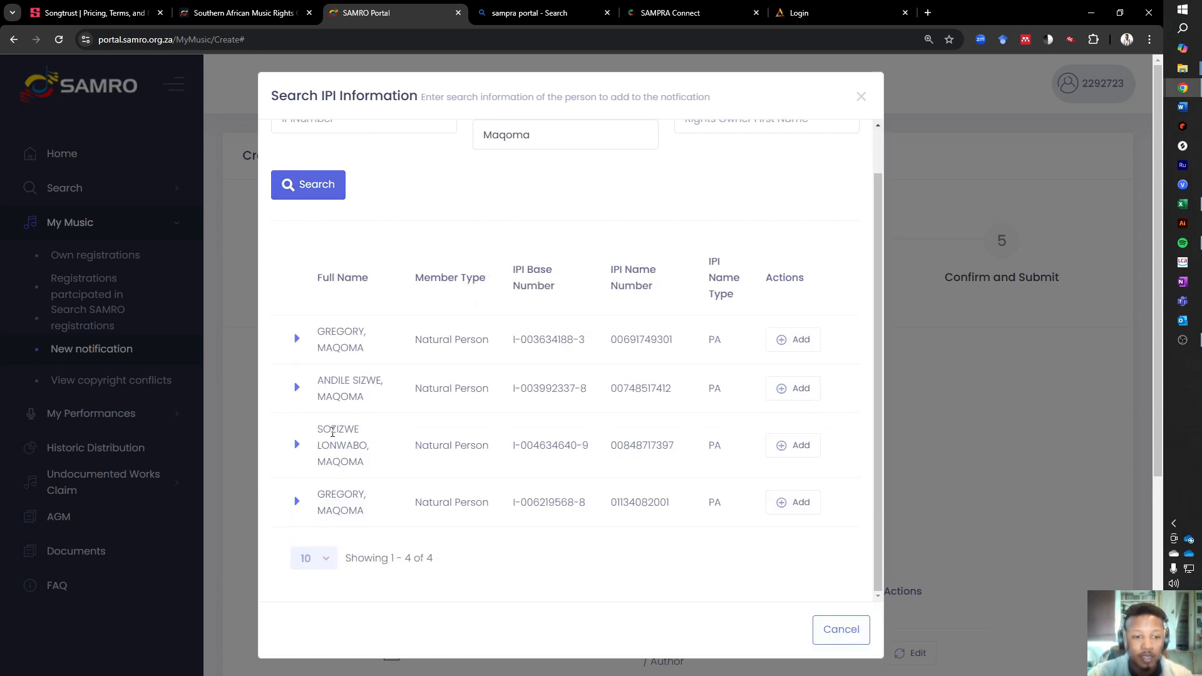
left_click(783, 448)
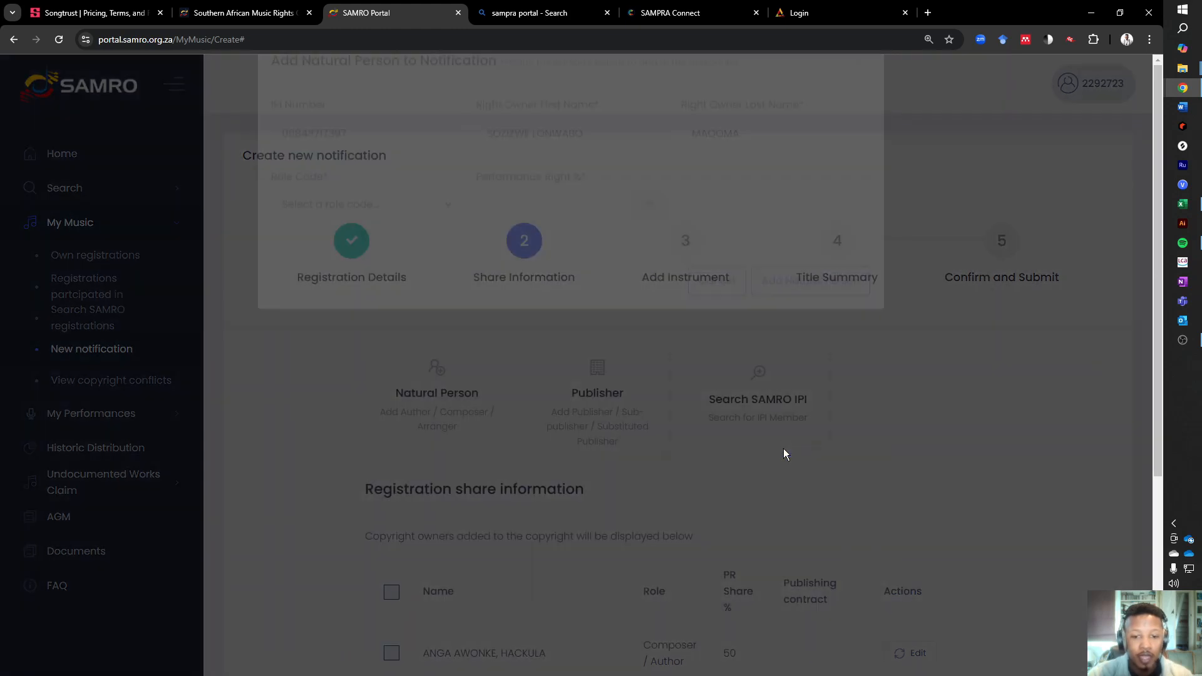
- Assign the Author role to the co-writer found by IPI search and try to add them with a 50% performance right
left_click(427, 241)
left_click(332, 145)
left_click(542, 256)
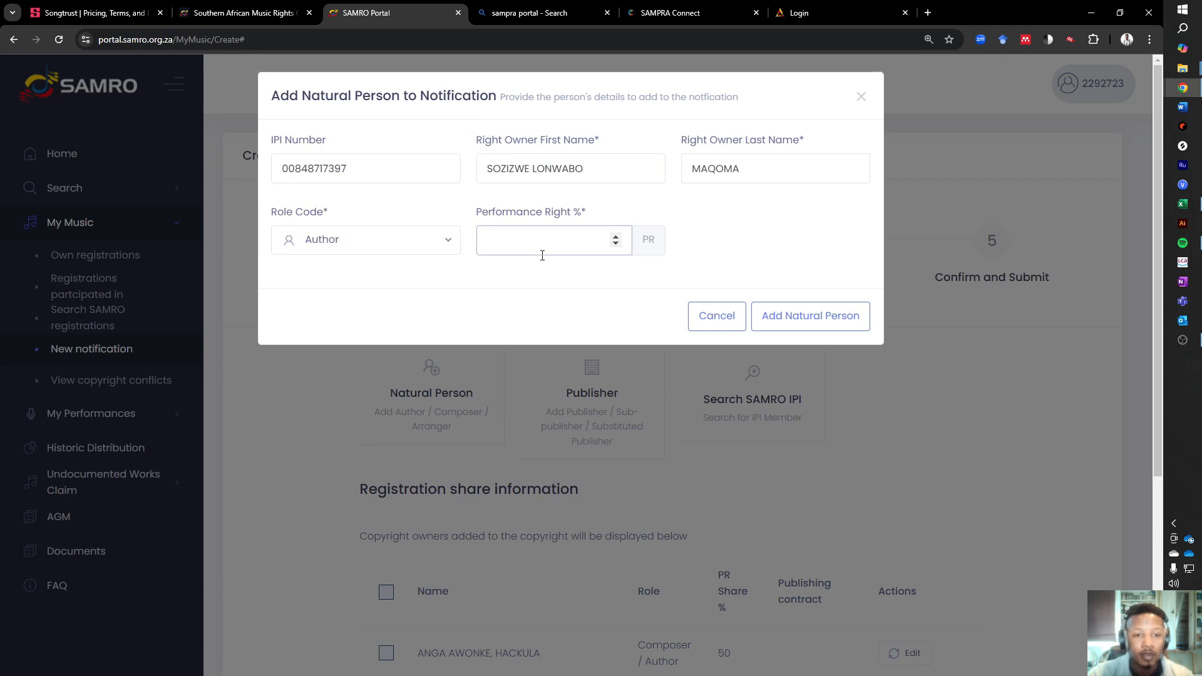
type("50")
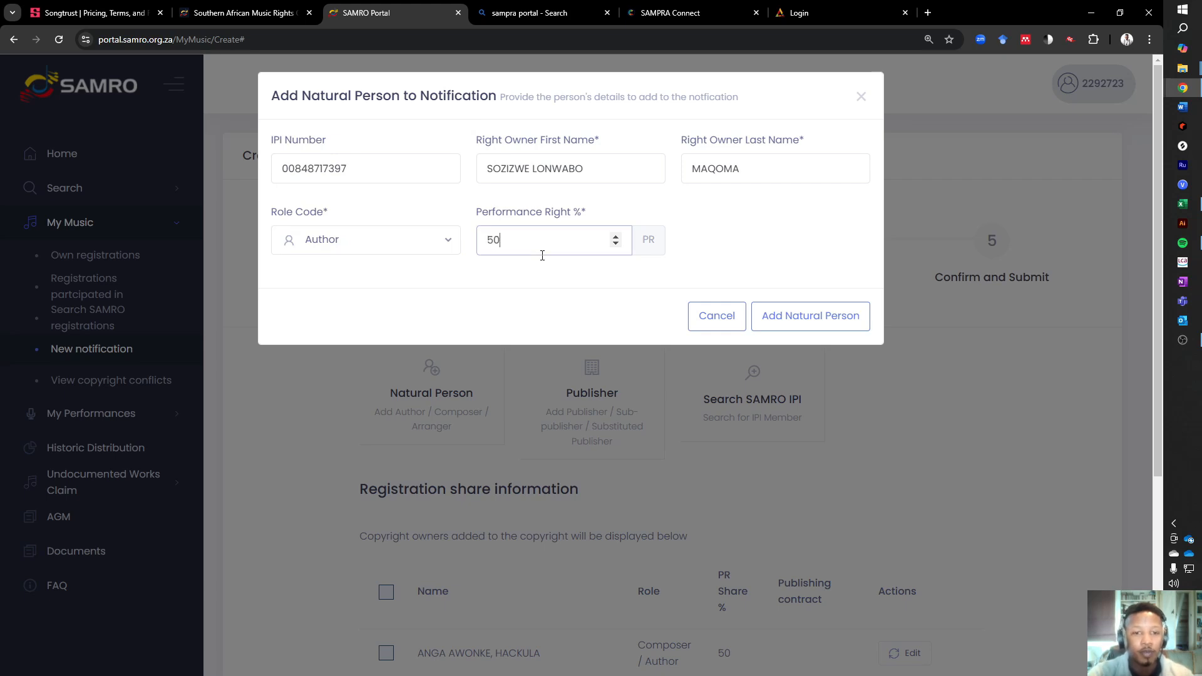
left_click(833, 320)
left_click(575, 462)
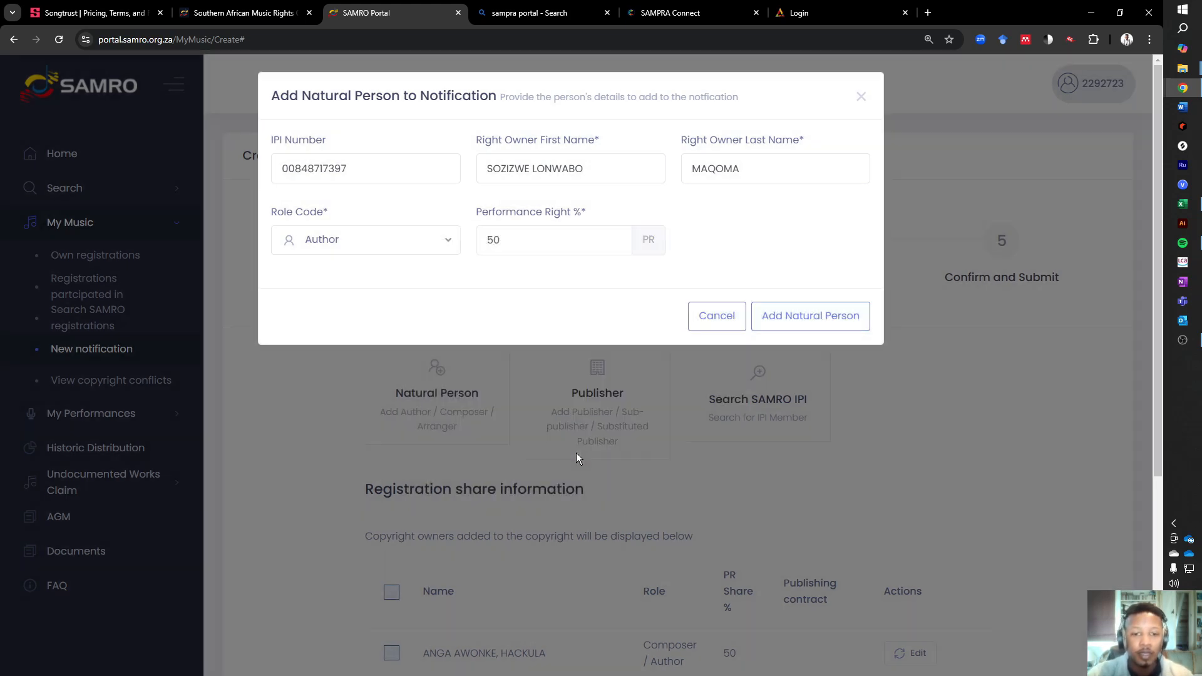
- Set the IPI-registered co-writer's performance right to 0 and add them to the notification
left_click_drag(533, 242, 325, 217)
type("0")
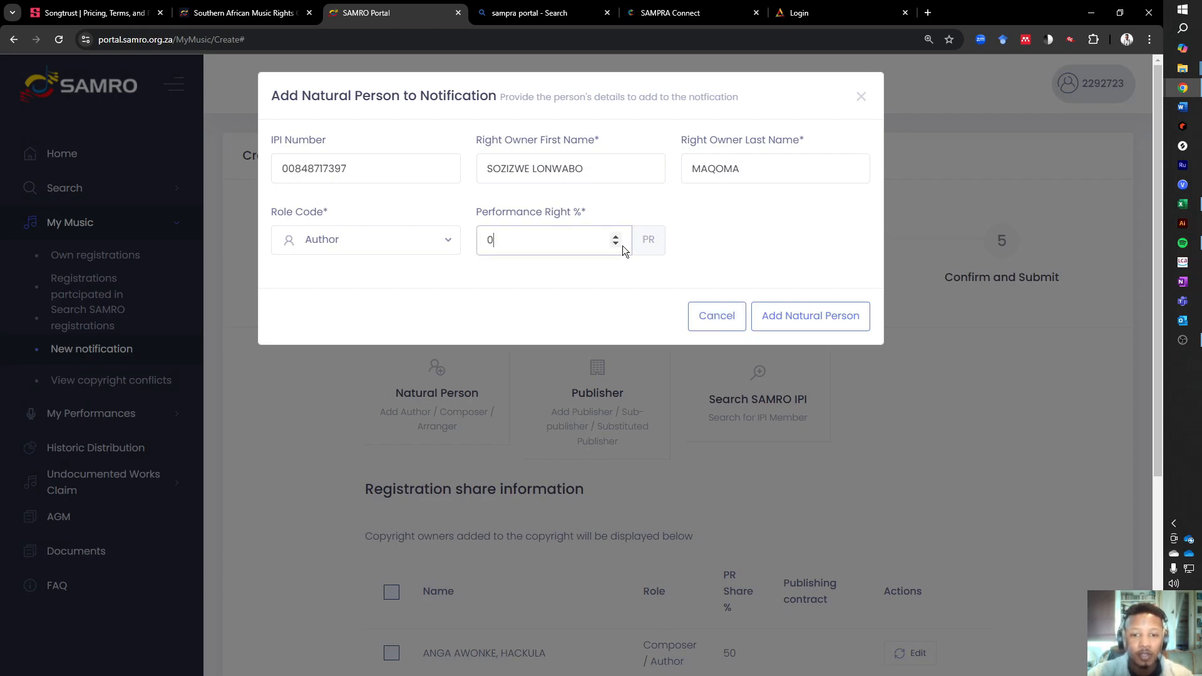
left_click(808, 316)
scroll(706, 365, "down", 3)
scroll(706, 365, "down", 1)
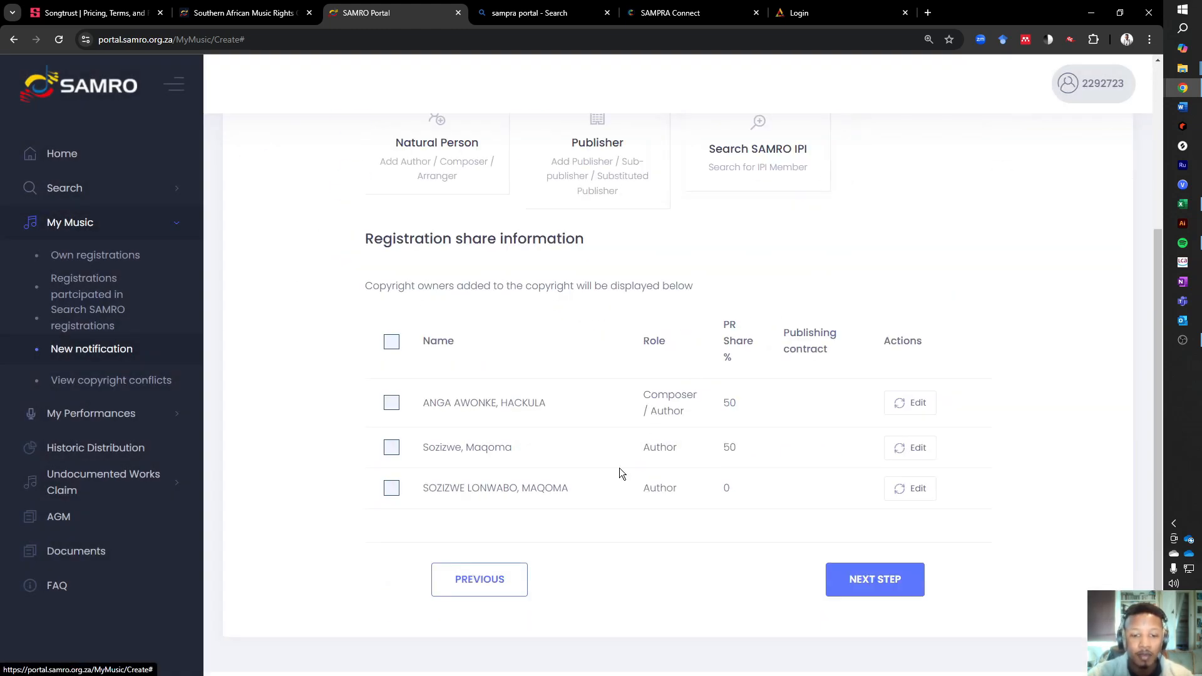
- Remove the manually entered co-writer from the registration share information
left_click(392, 451)
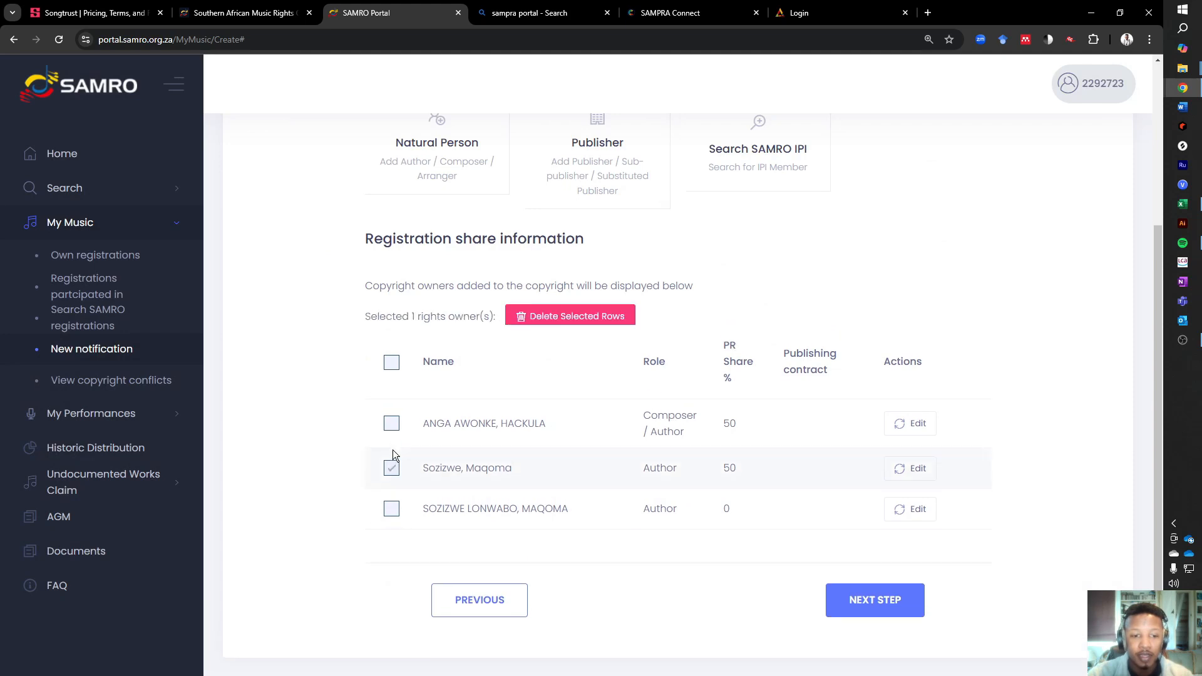
left_click(604, 326)
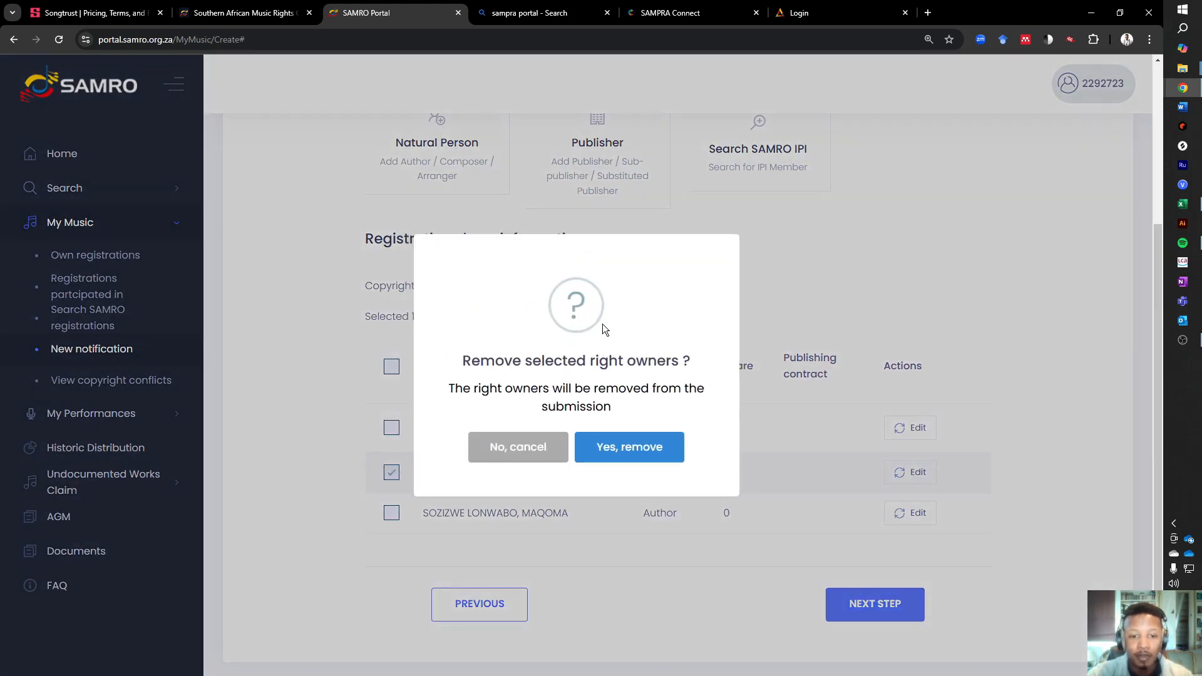
left_click(637, 456)
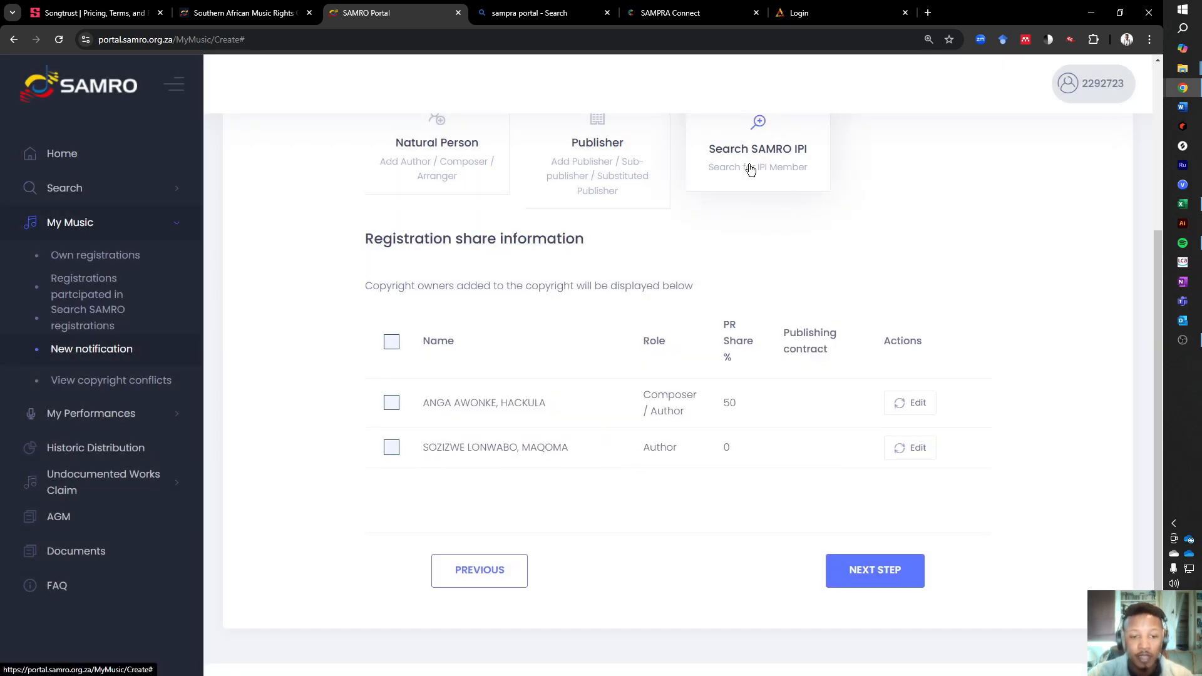
- Edit the remaining co-writer's entry to set their performance right to 50%
scroll(457, 188, "up", 2)
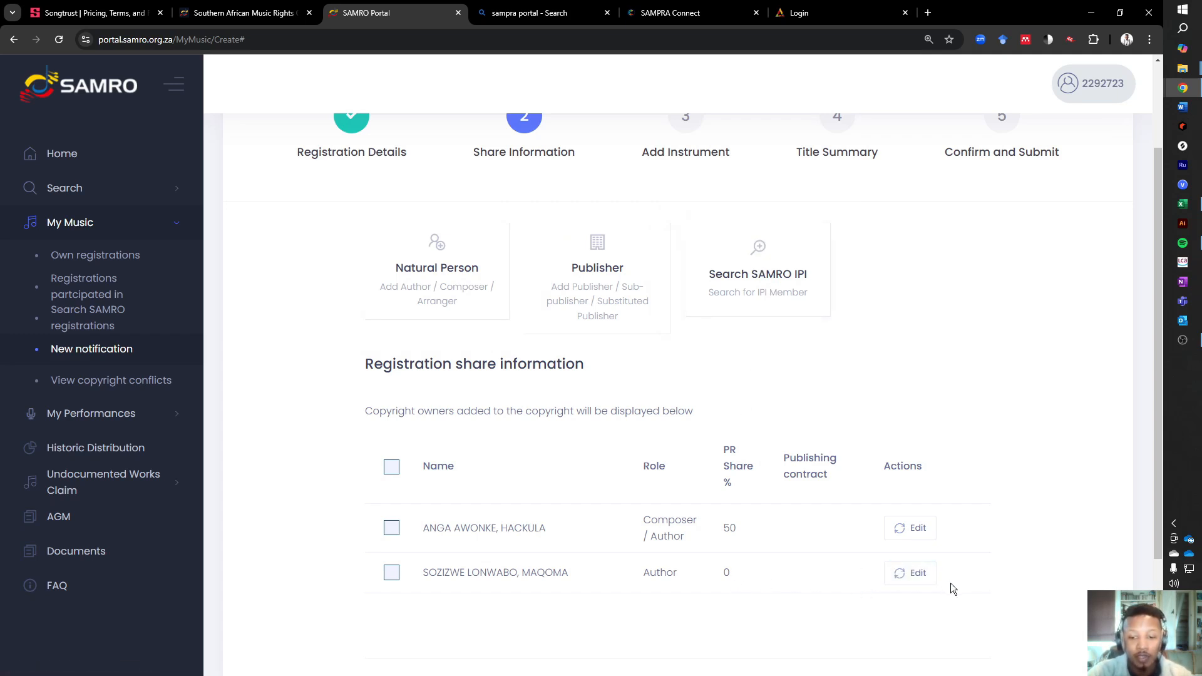
left_click(914, 573)
double_click(490, 240)
type("50")
left_click(833, 321)
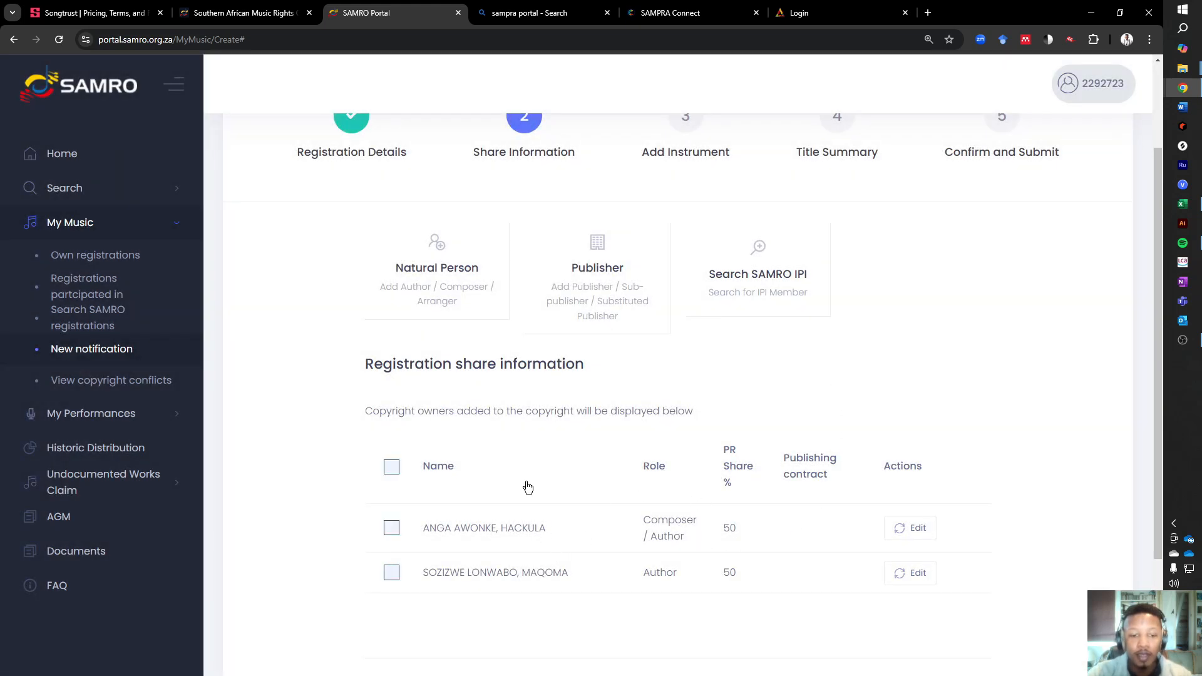
- Continue to the Add Instrument stage and look over its optional instrument and instrumentation fields
scroll(607, 541, "down", 1)
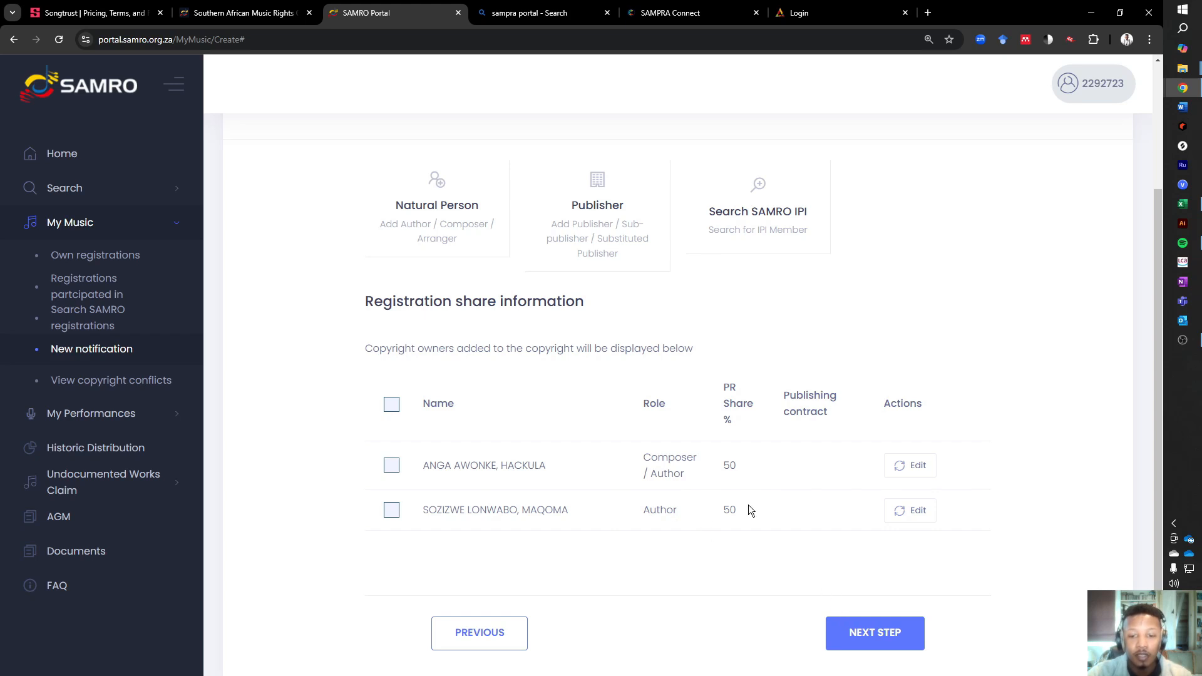
left_click(869, 636)
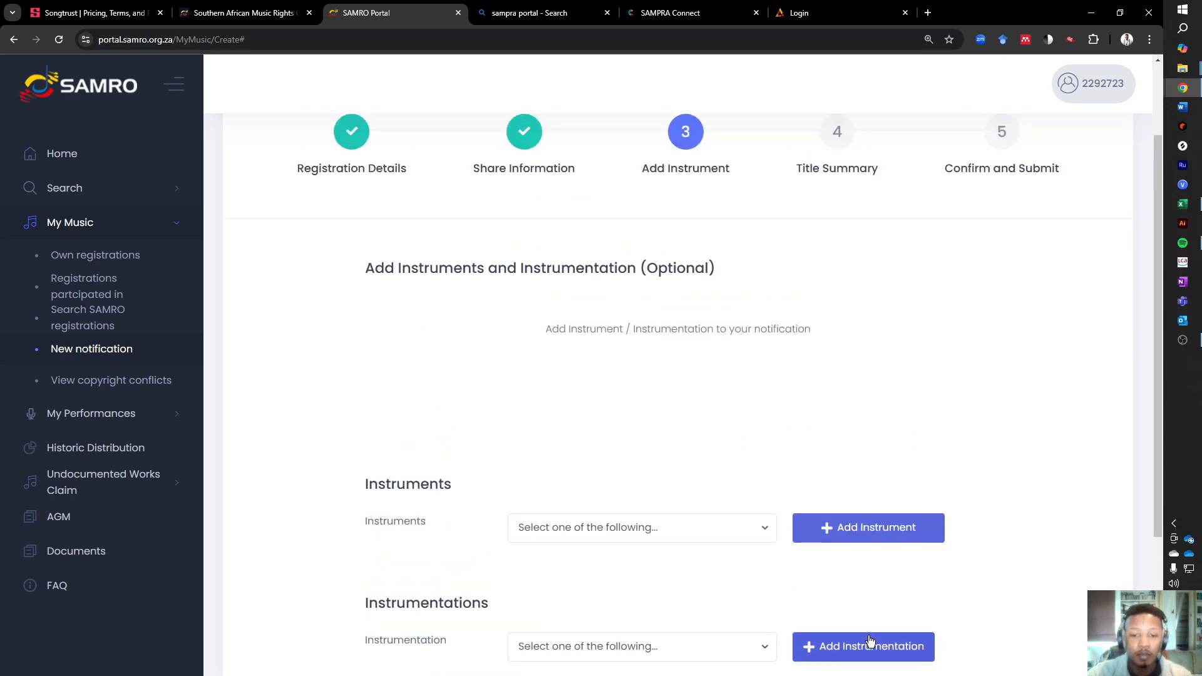
scroll(587, 381, "down", 2)
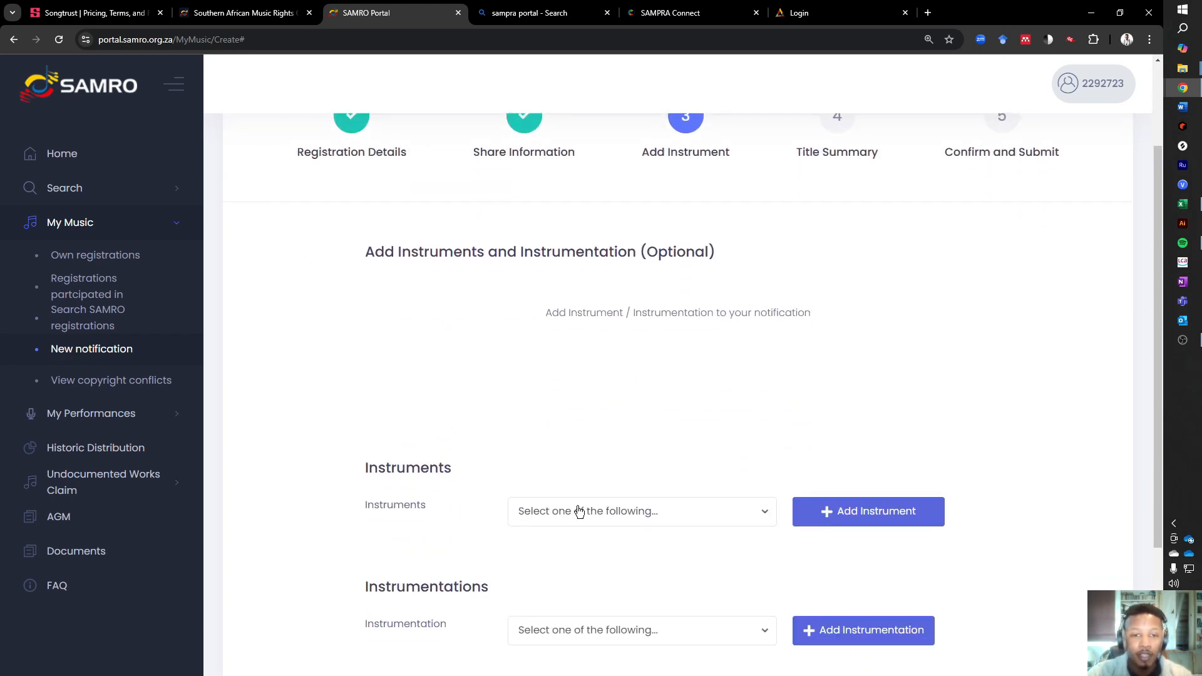
scroll(711, 203, "up", 2)
scroll(659, 495, "down", 5)
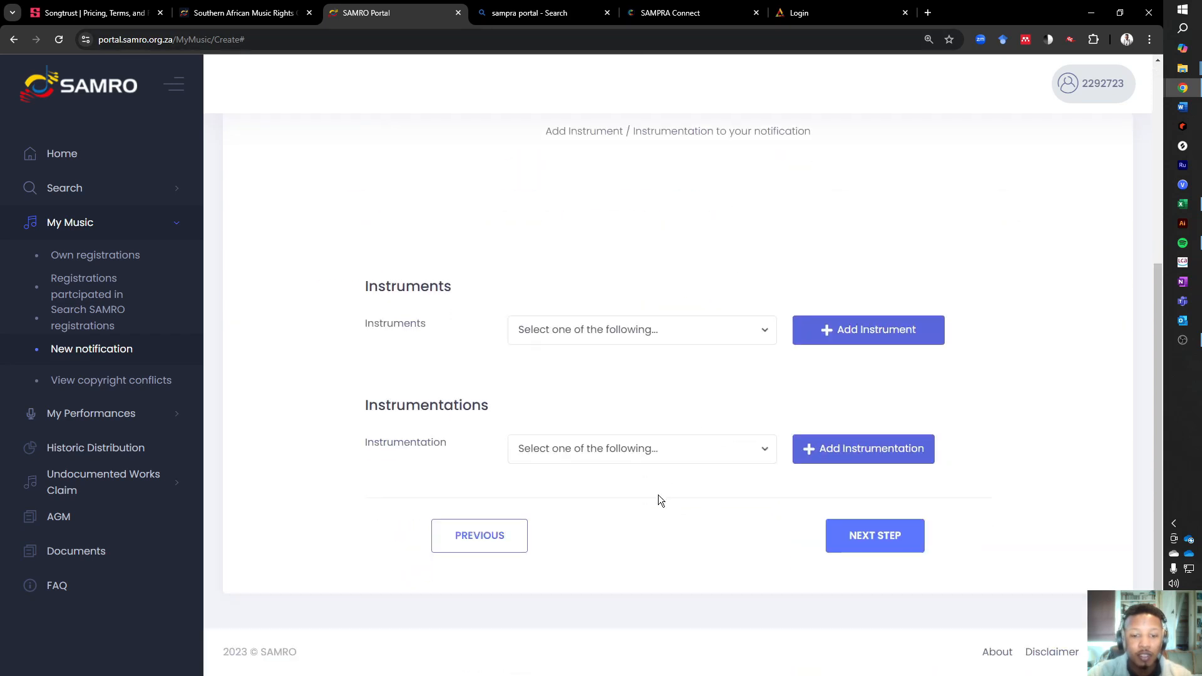
- Select Drum as the instrument in the optional Instruments section
left_click(652, 339)
scroll(602, 507, "down", 1)
type("dri")
key("BackSpace")
left_click(583, 480)
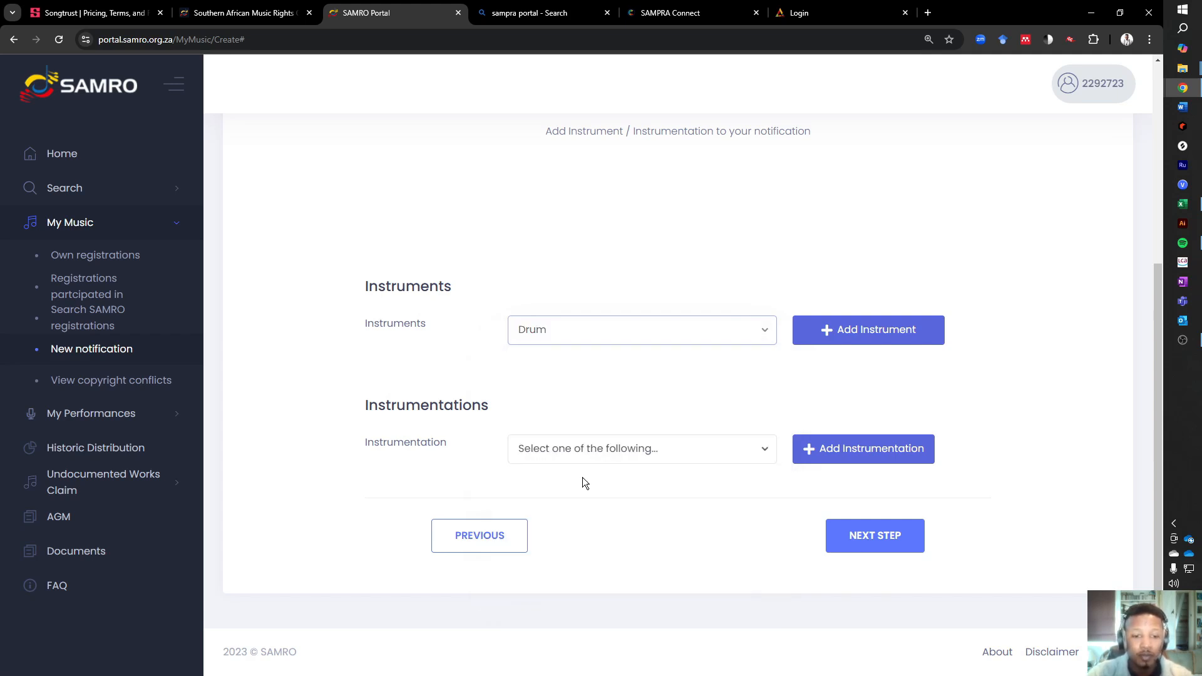
- Look through the available instrumentation options without selecting one
left_click(614, 448)
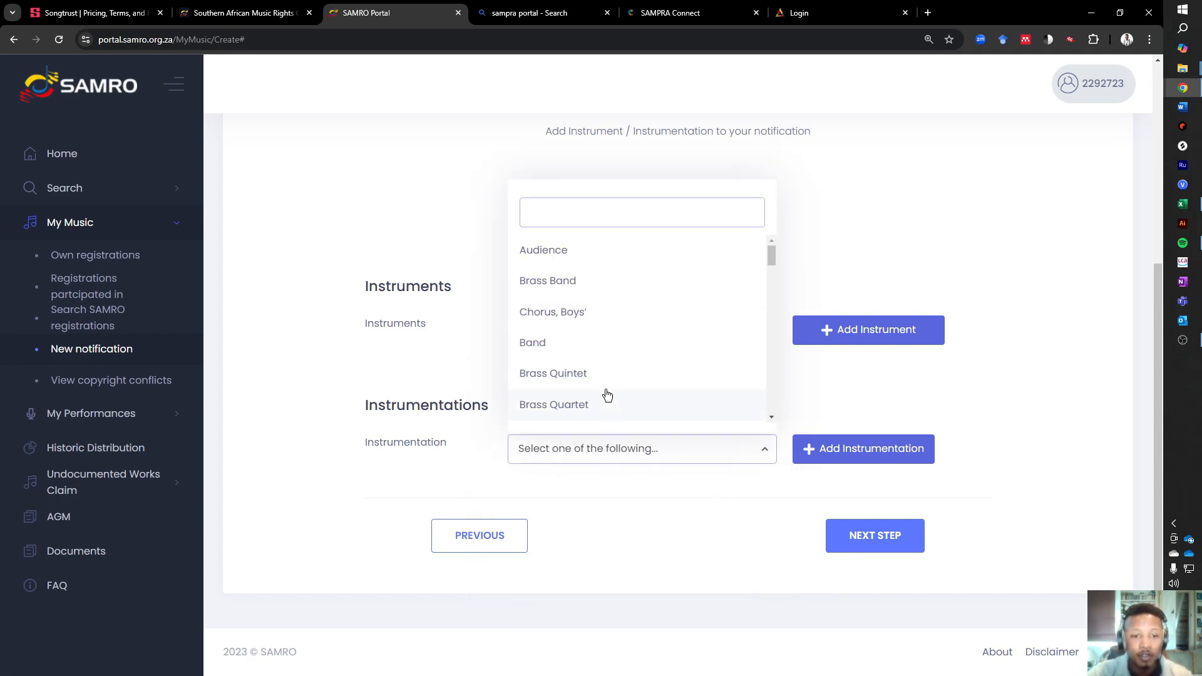
scroll(607, 338, "down", 3)
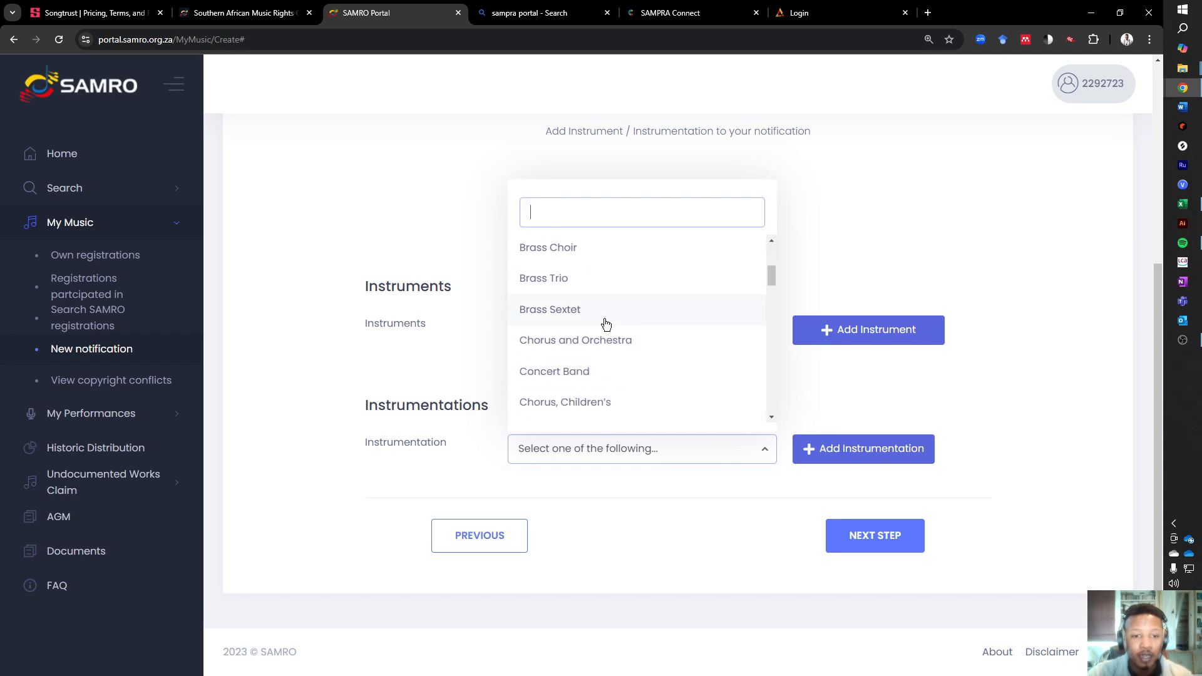
left_click(795, 378)
scroll(796, 383, "up", 5)
scroll(800, 414, "down", 2)
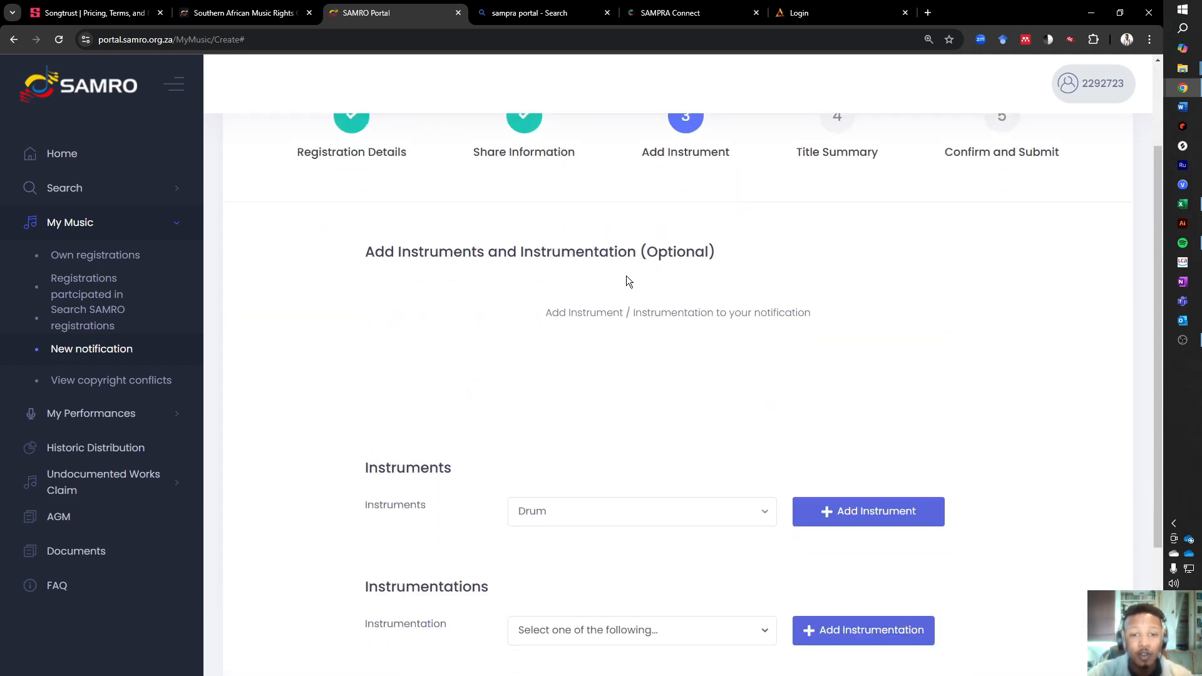
scroll(644, 368, "down", 3)
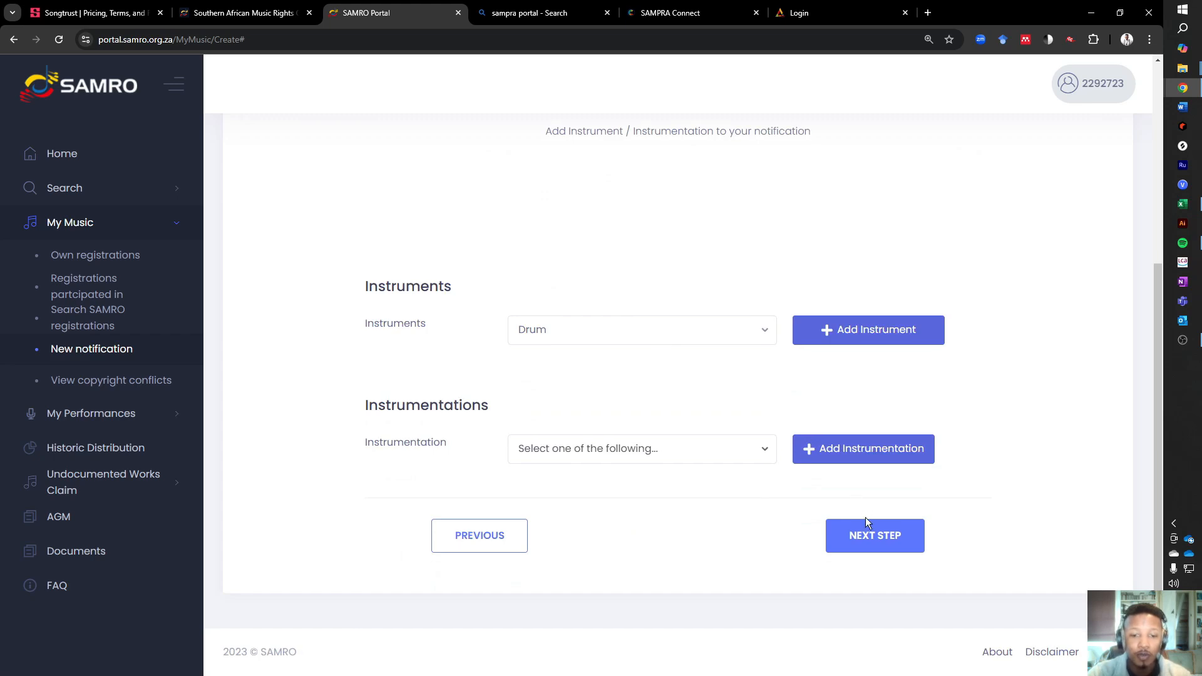
- Continue to the Title Summary stage and review the title details, classification, performer and right owners' shares
left_click(872, 542)
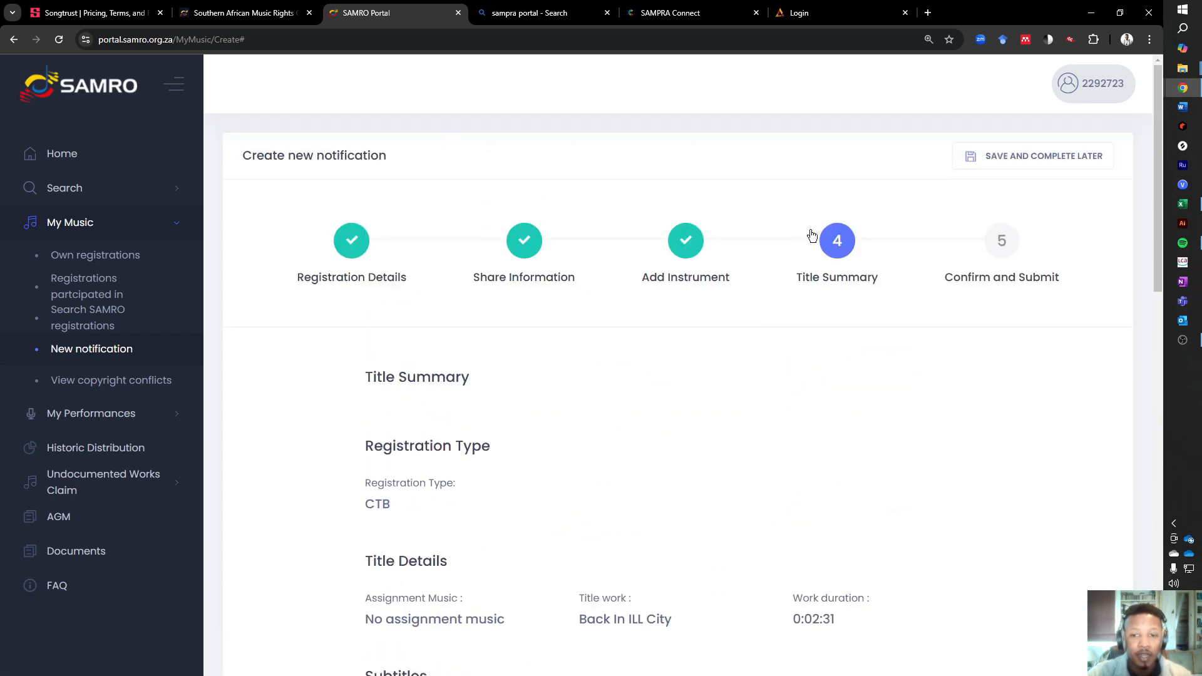
scroll(722, 417, "down", 4)
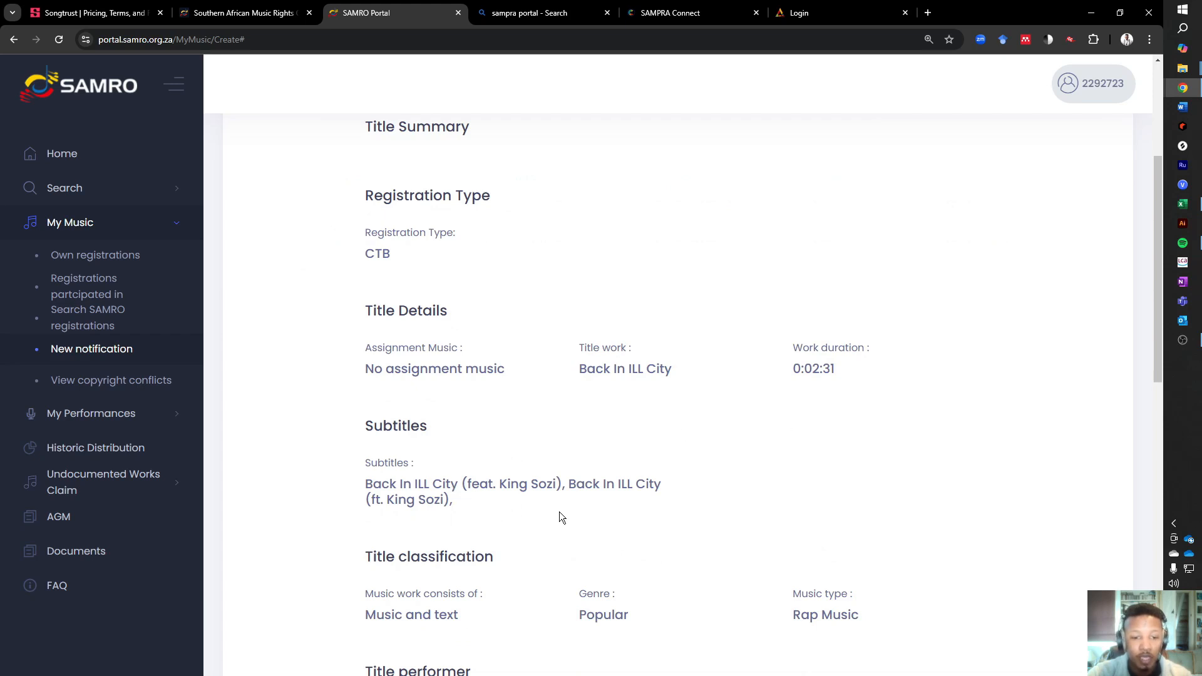
scroll(532, 438, "down", 3)
scroll(512, 514, "down", 6)
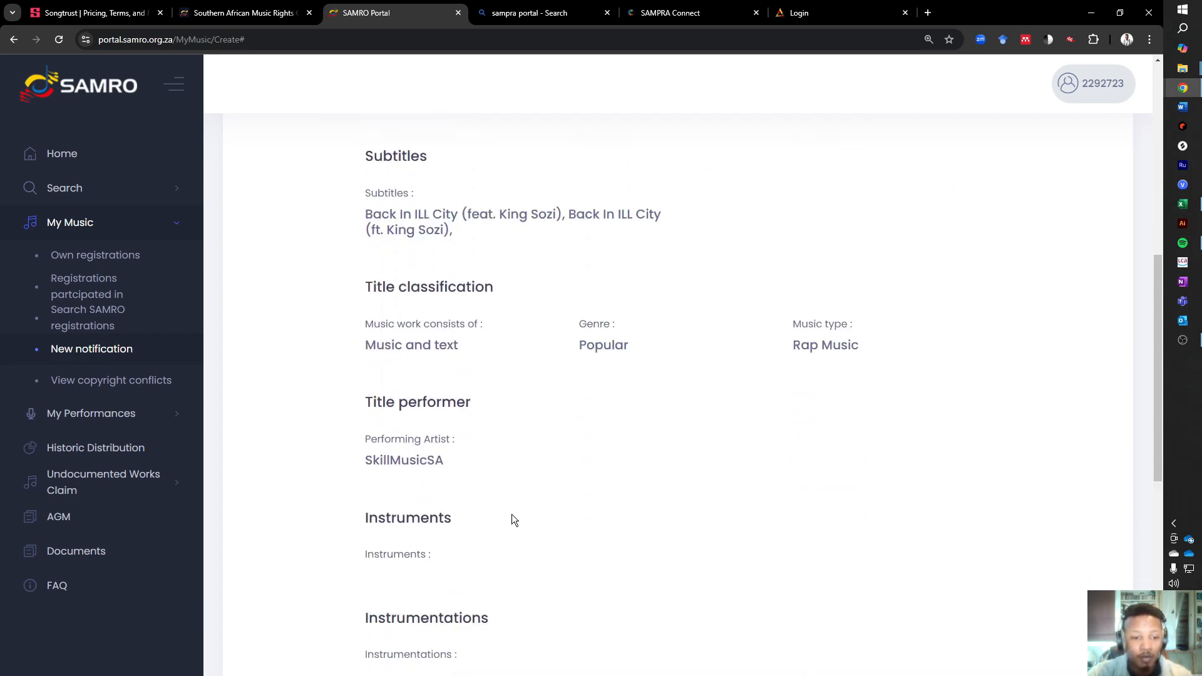
scroll(502, 488, "down", 1)
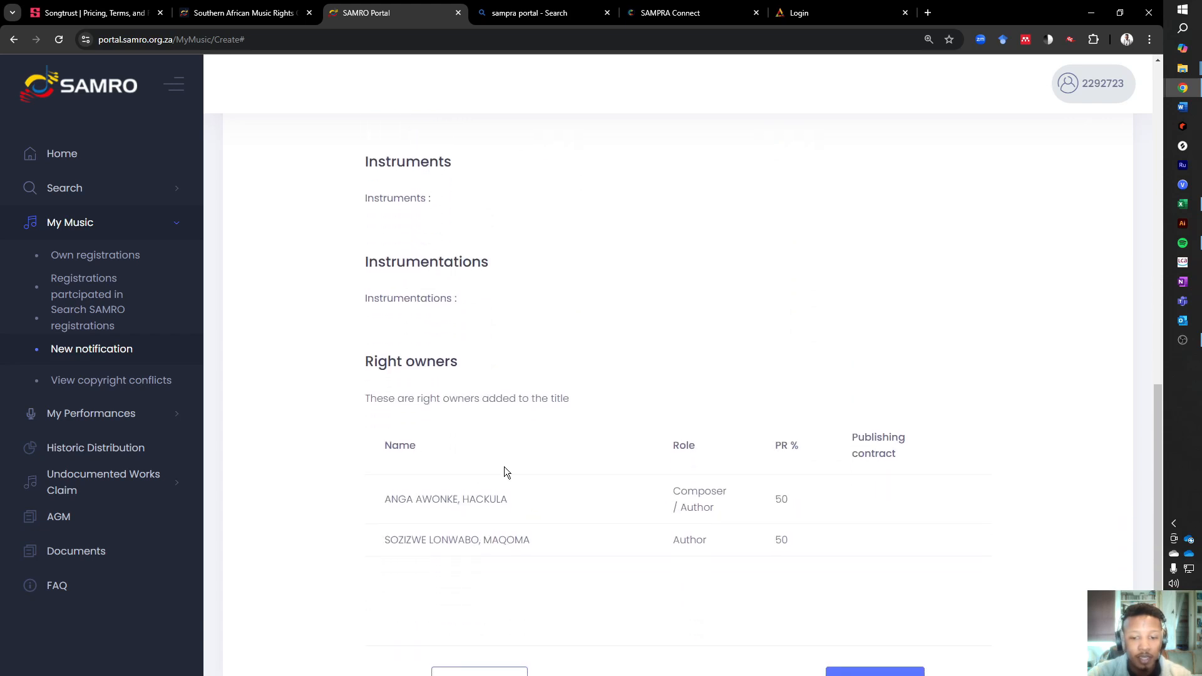
scroll(446, 515, "down", 2)
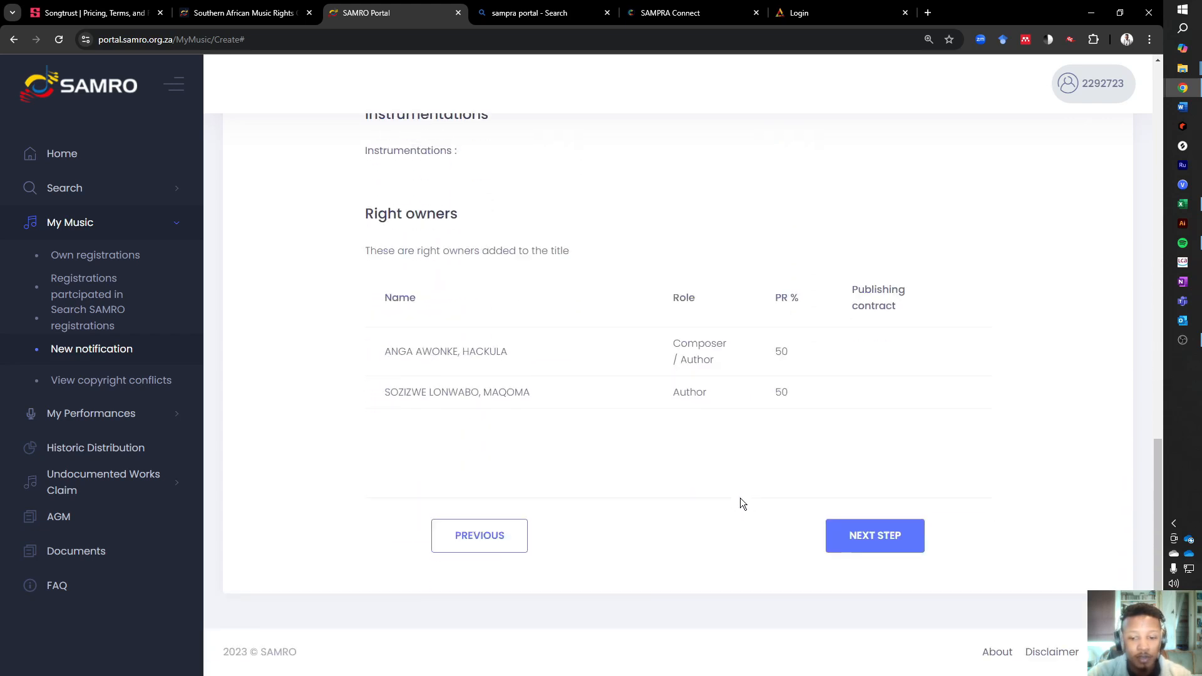
- Continue to the Confirm and Submit stage, accept the terms and conditions, and submit the notification
left_click(896, 534)
scroll(550, 460, "down", 2)
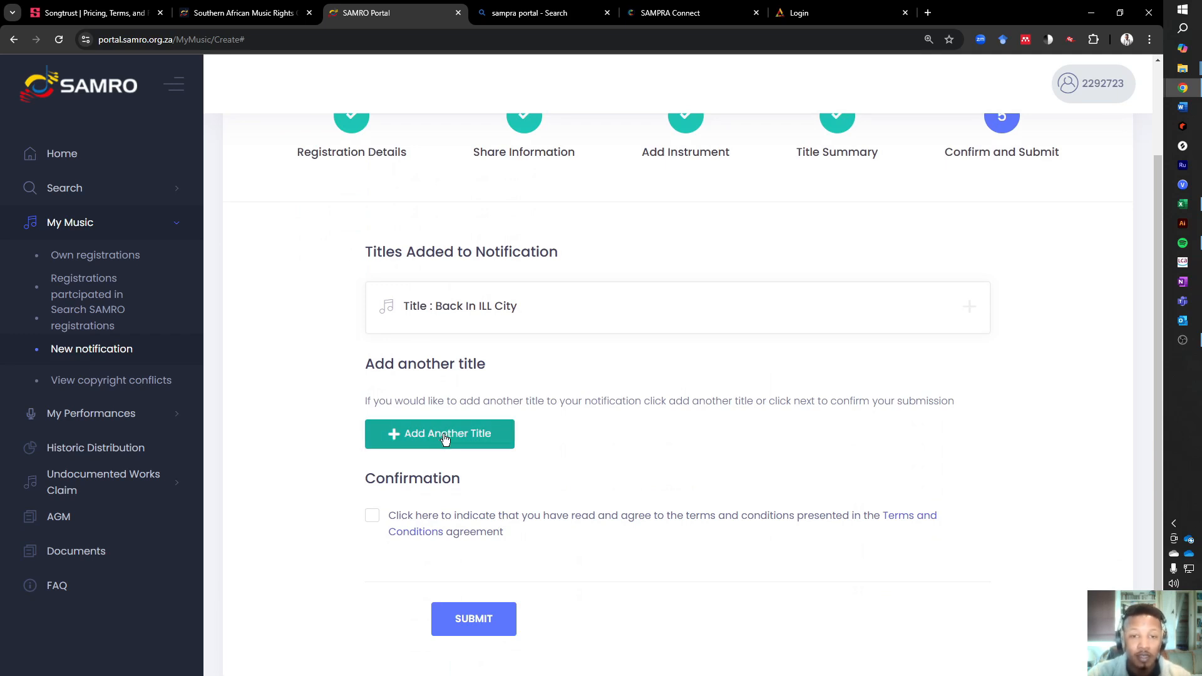
left_click(374, 518)
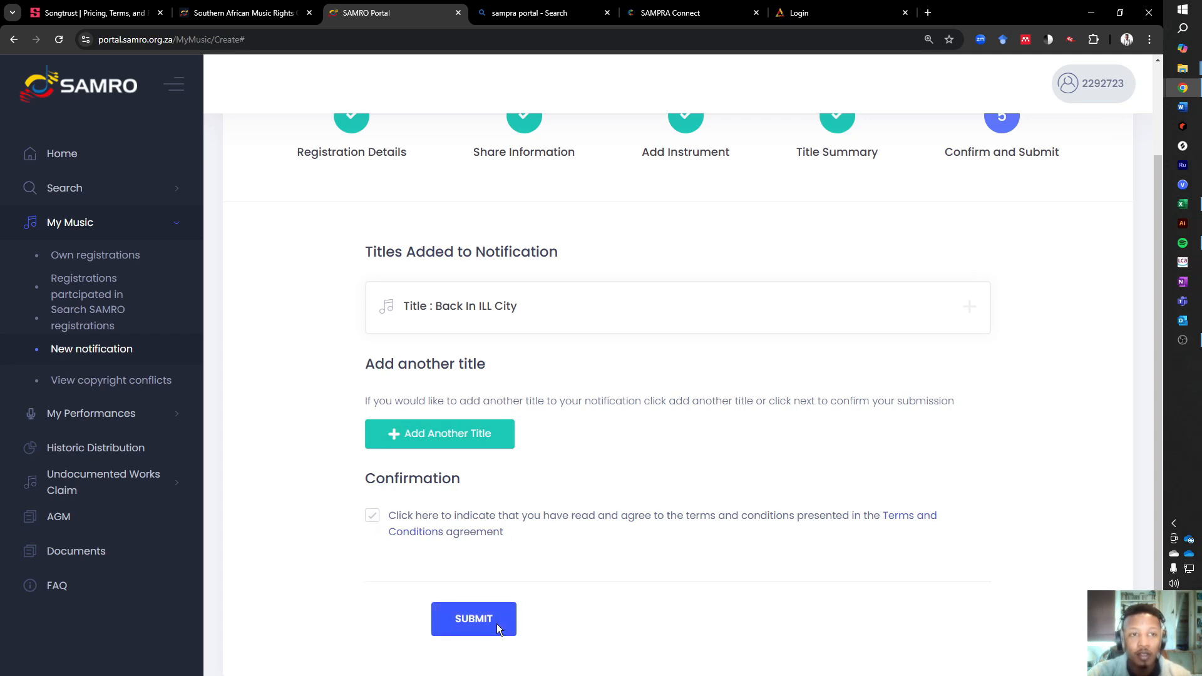
left_click(495, 623)
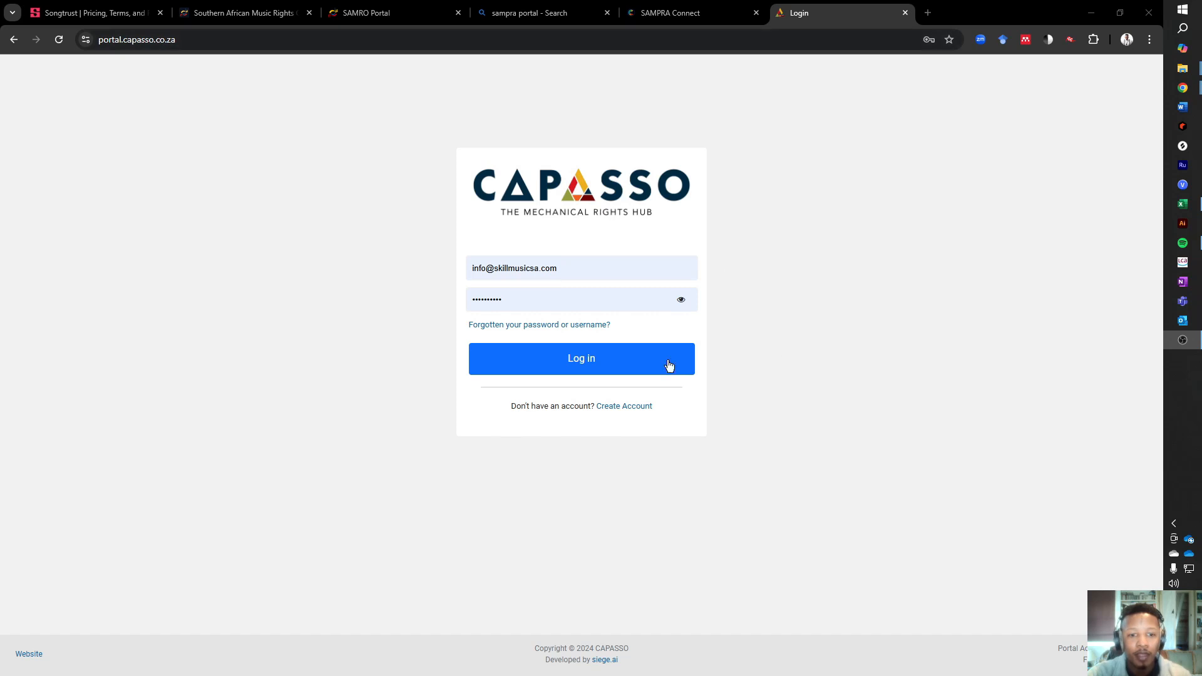
- Switch to the CAPASSO portal, log in with the saved credentials, and look over the list of registered musical works
left_click(599, 361)
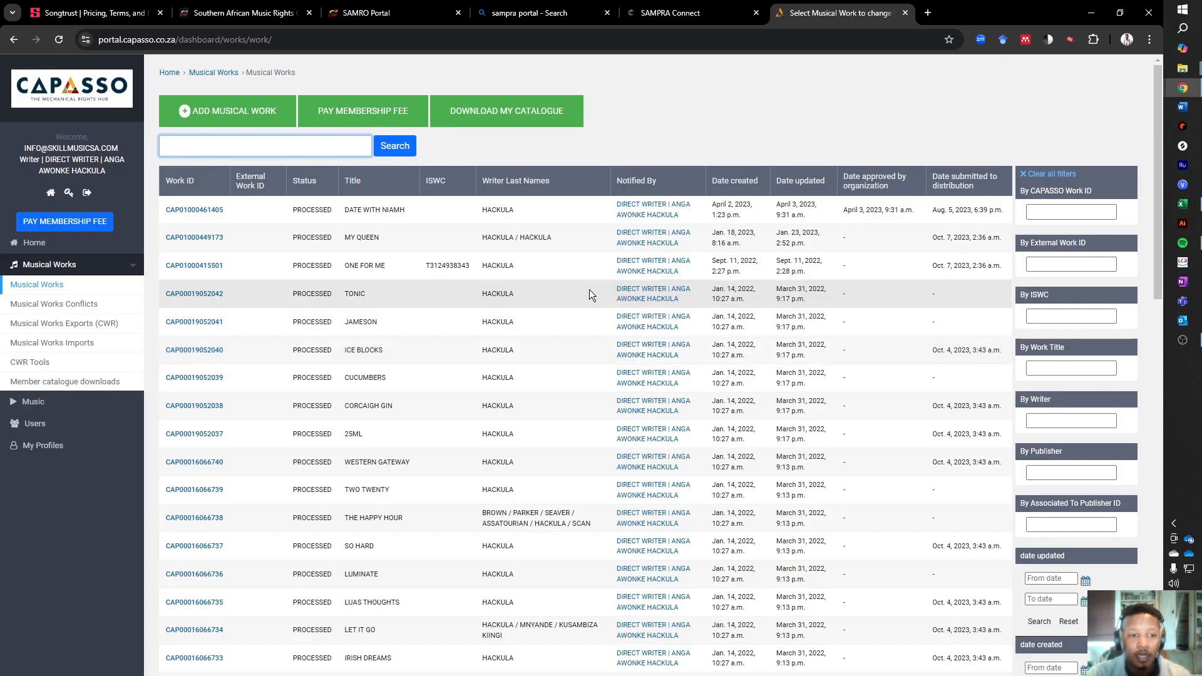
scroll(497, 336, "down", 5)
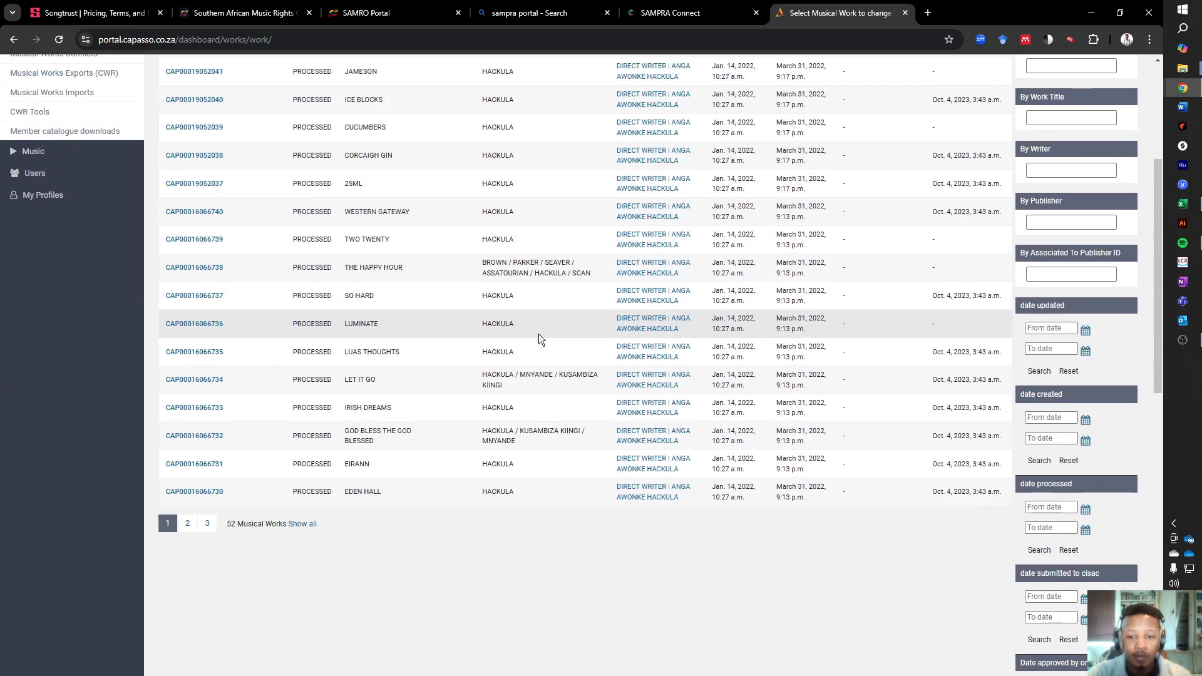
scroll(537, 338, "up", 5)
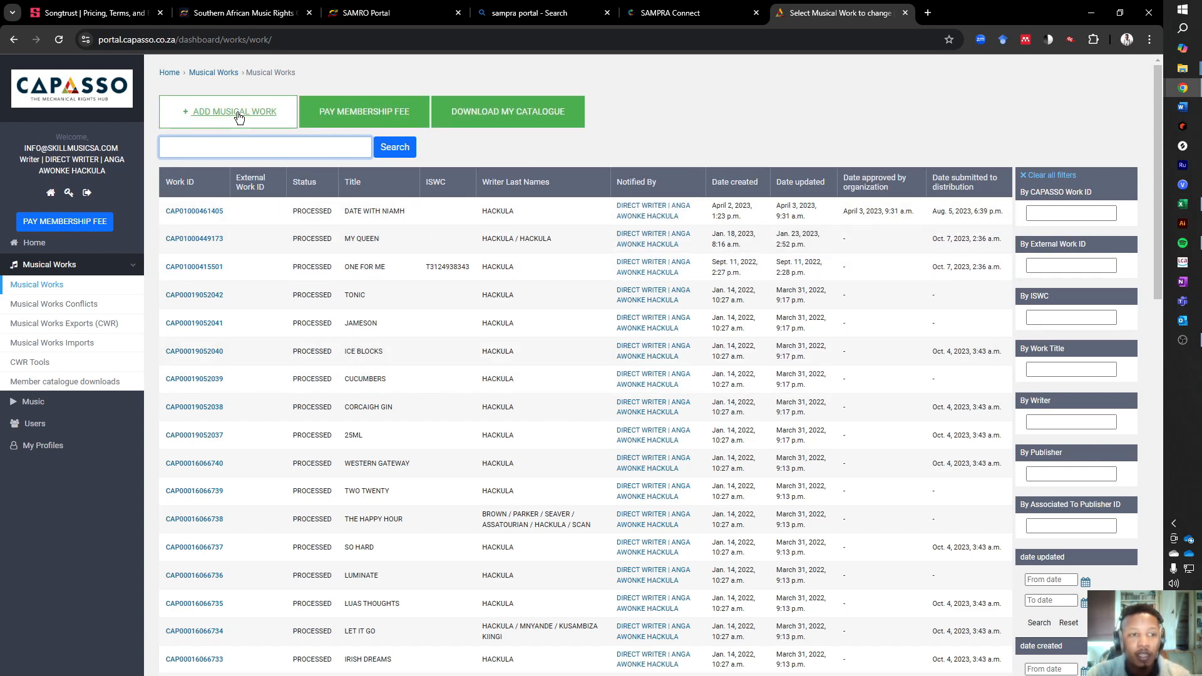
- Start a new musical work notification and enter "Back In ILL City" as its title
left_click(227, 118)
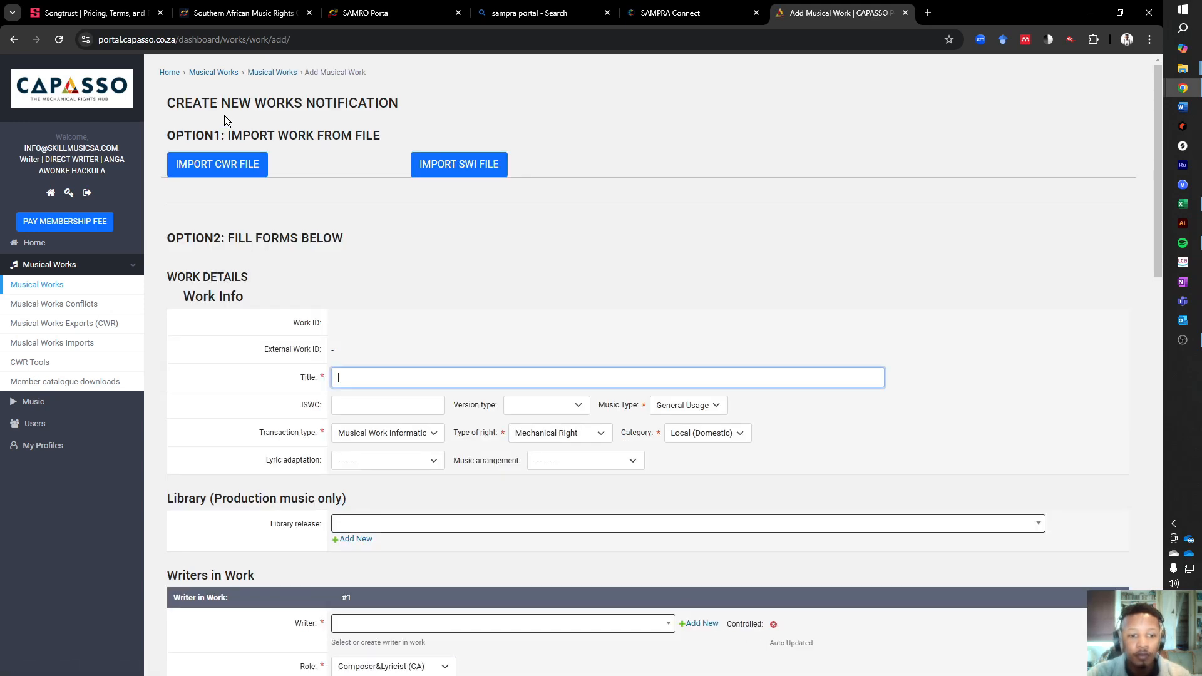
type("HDHDHDHD")
key("BackSpace")
key("BackSpace")
key("BackSpace")
key("BackSpace")
key("BackSpace")
key("BackSpace")
key("BackSpace")
key("BackSpace")
type("Back")
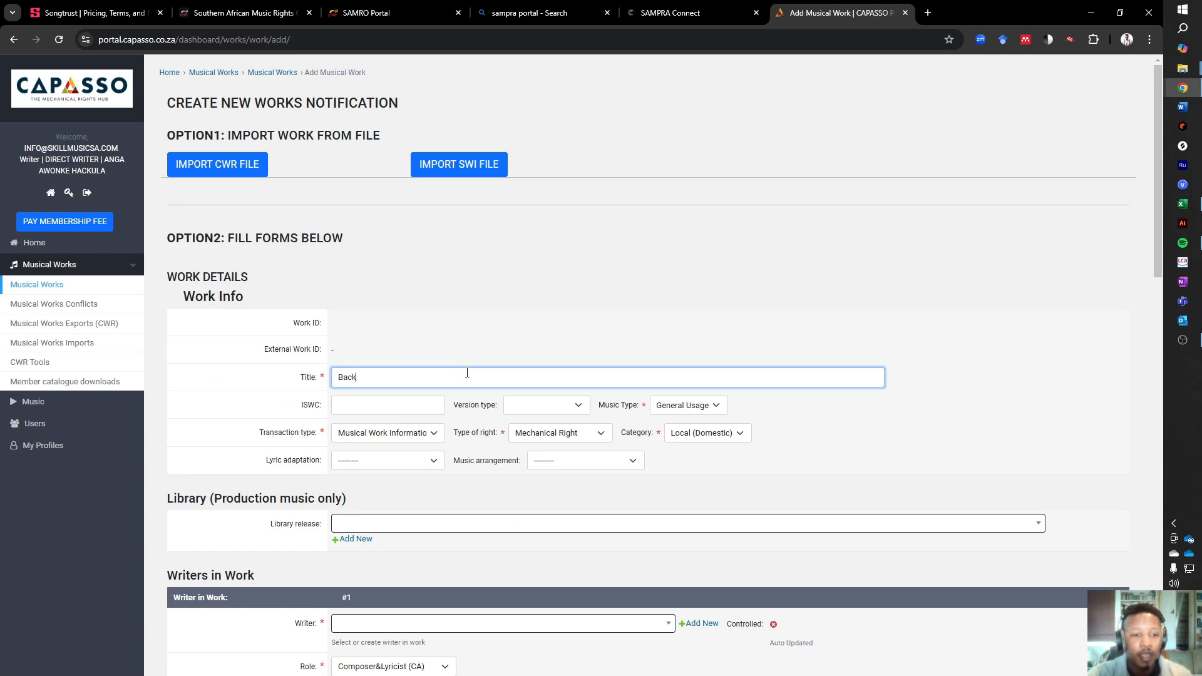
type(" In ILL CIty")
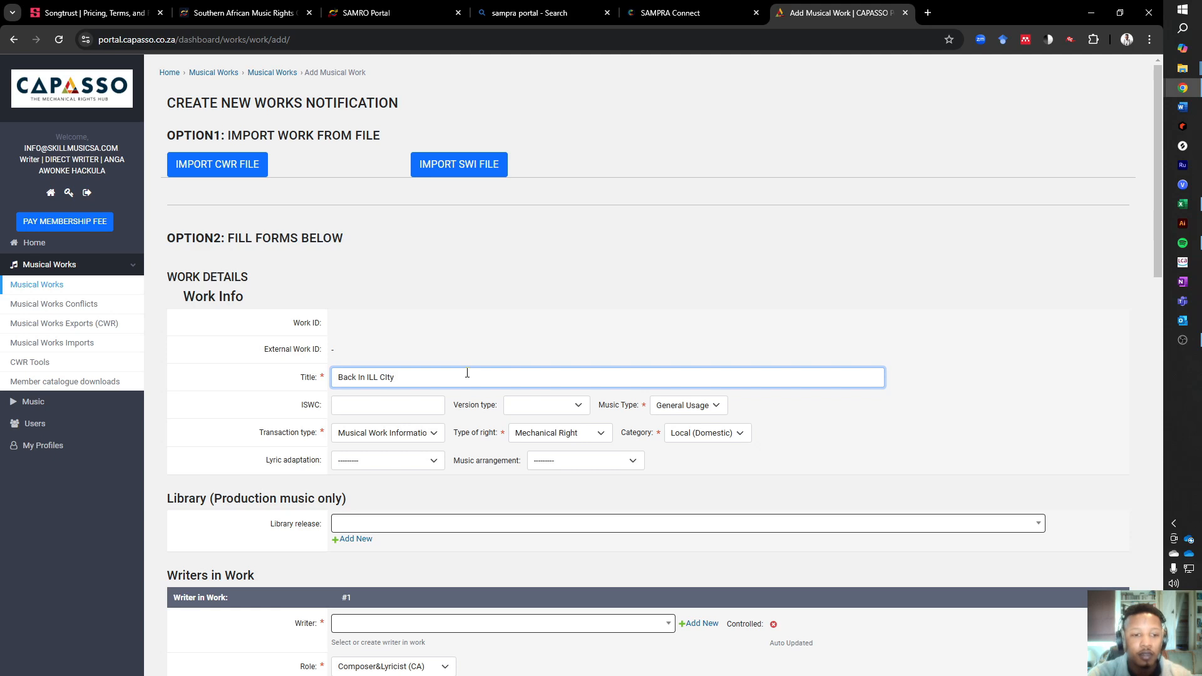
type("ty")
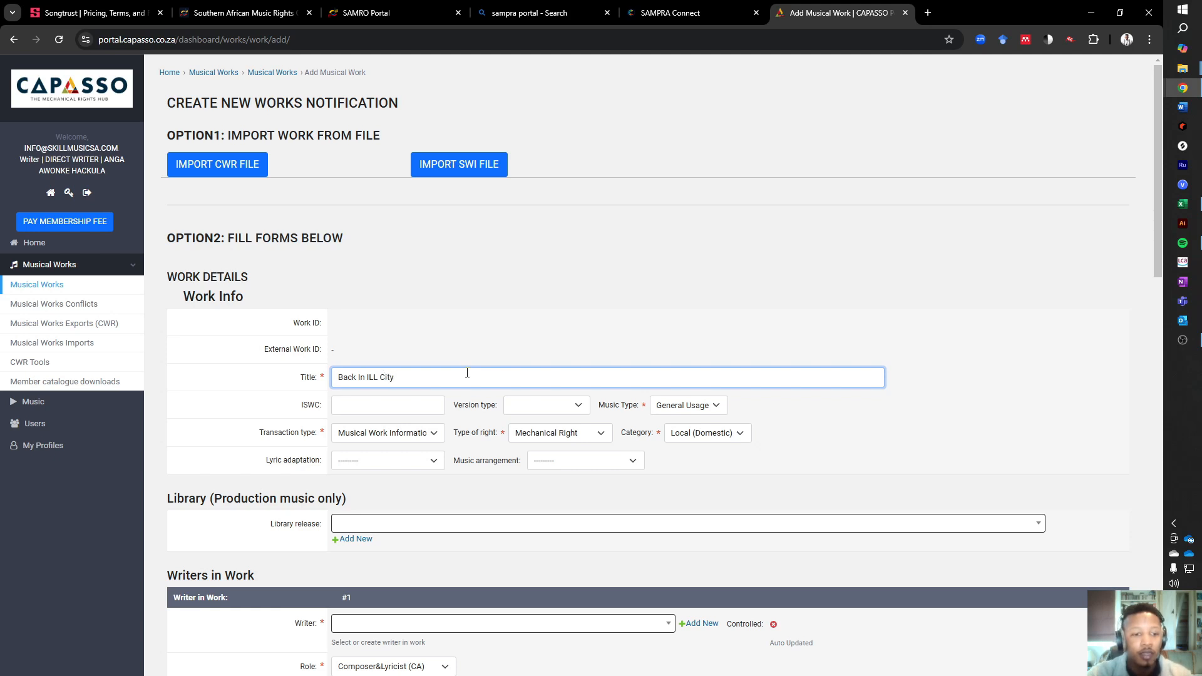
- Leave the ISWC blank, set the version type to Original Work, and keep the music type as General Usage
left_click(391, 400)
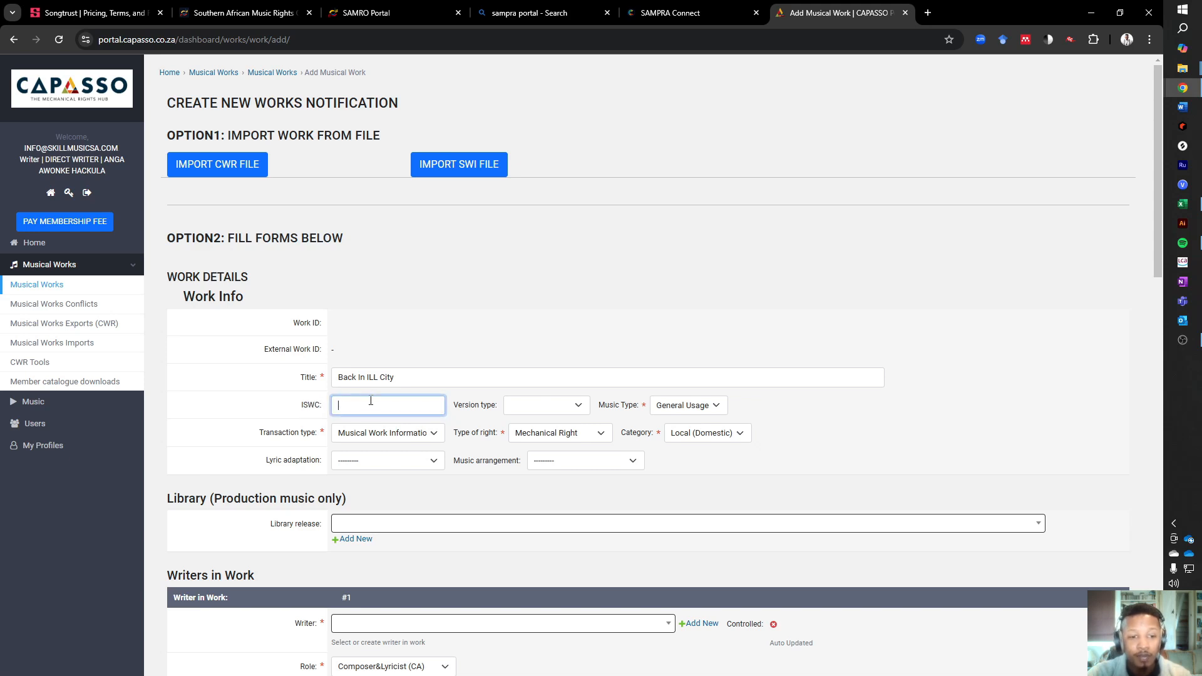
left_click(533, 407)
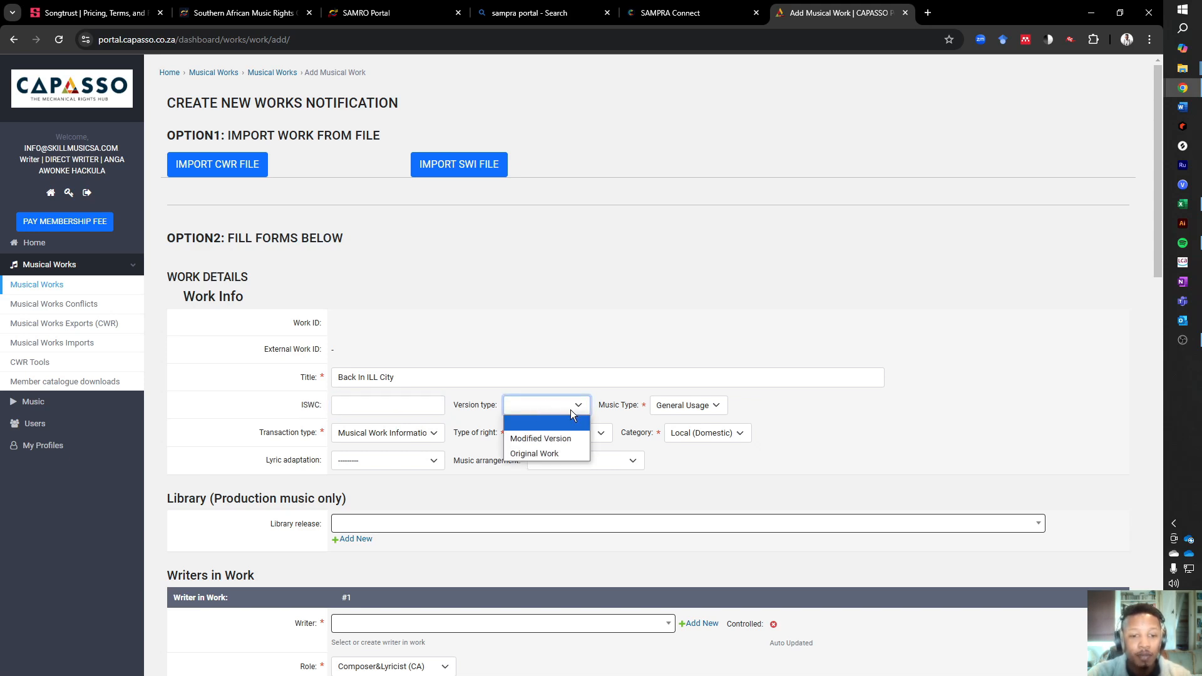
left_click(573, 452)
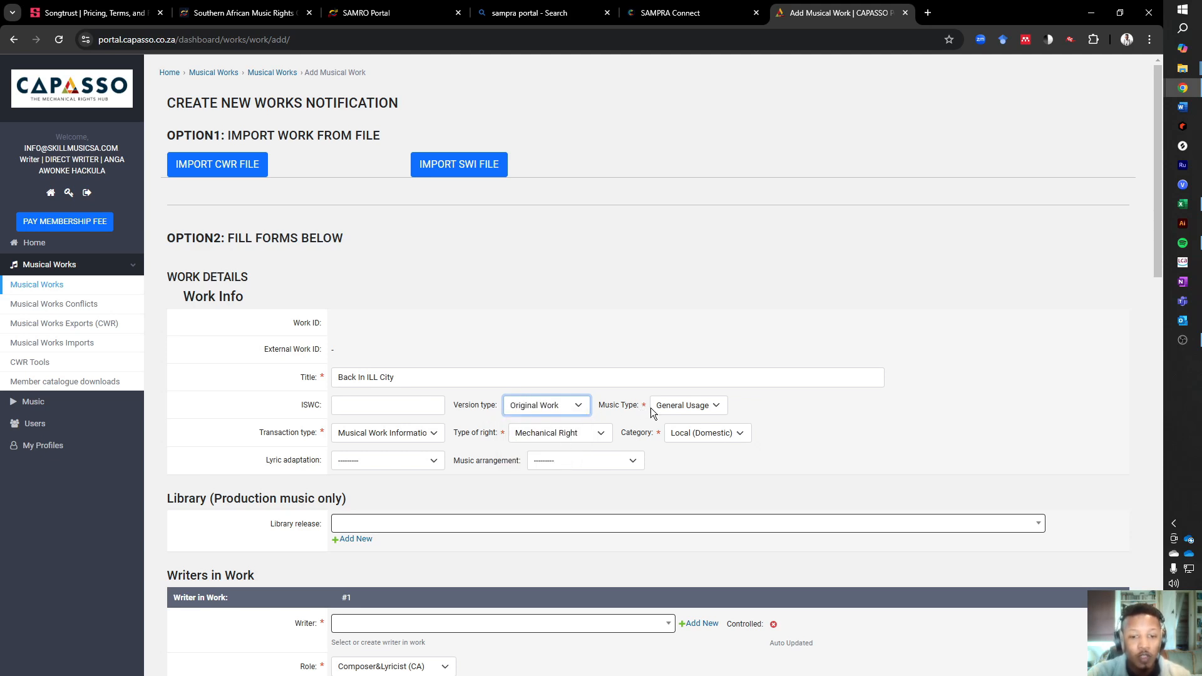
left_click(719, 406)
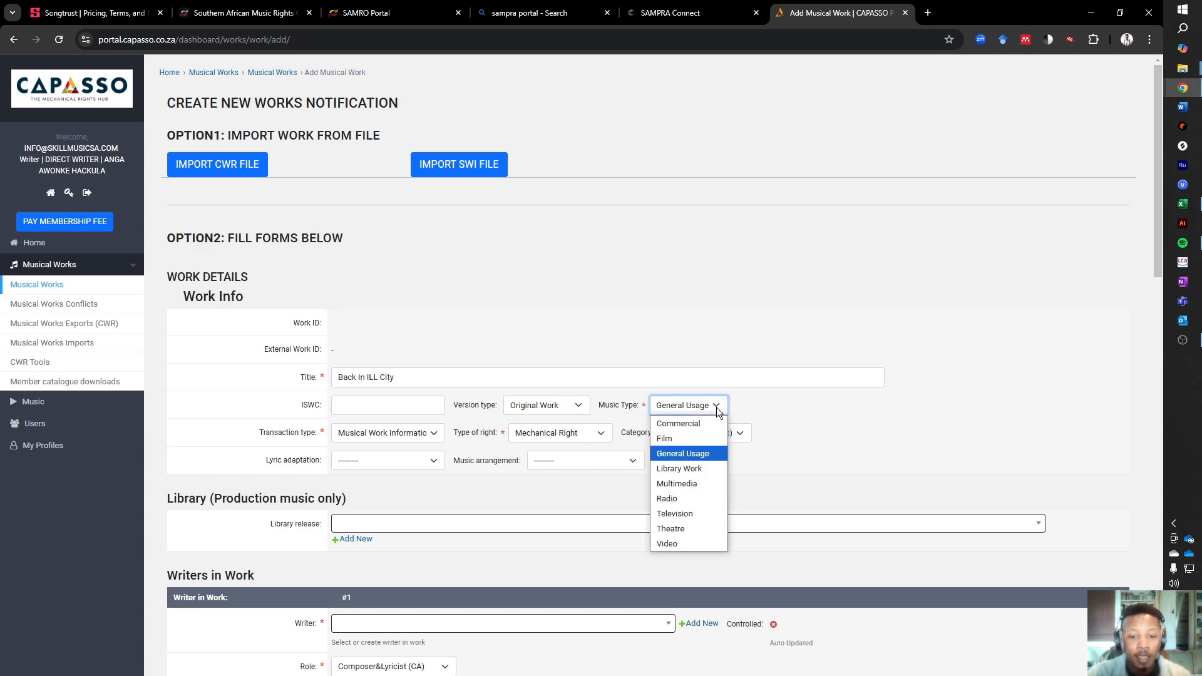
left_click(705, 456)
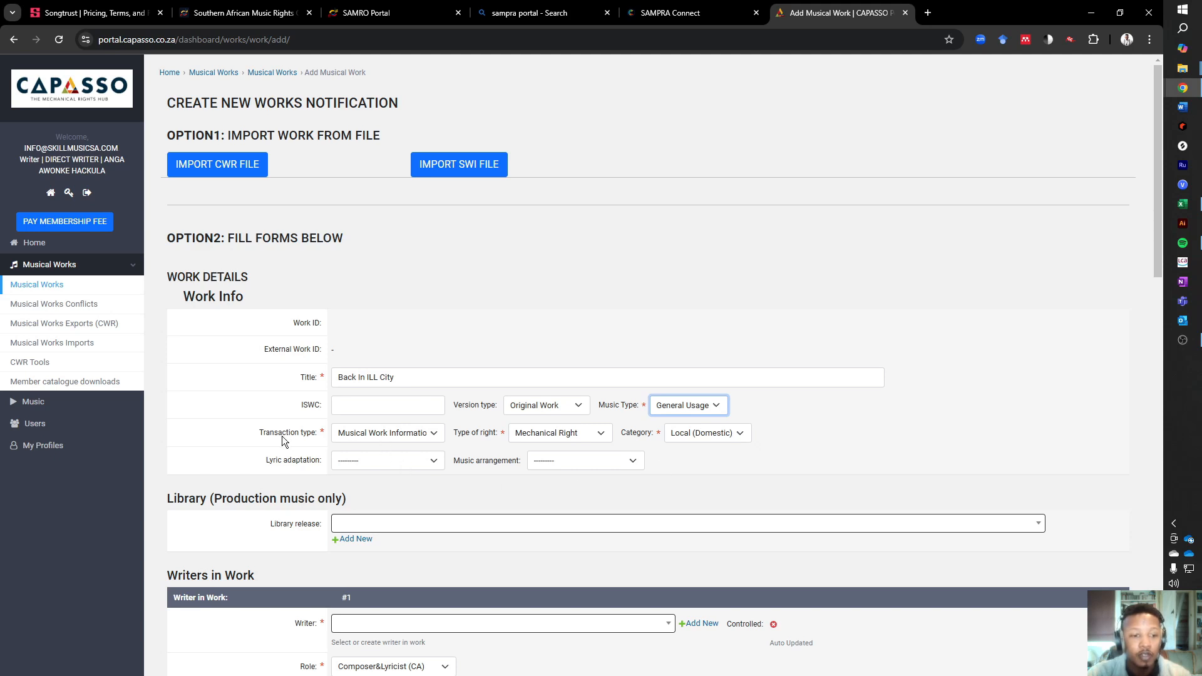
- Choose Musical Work Information Add as the transaction type, Mechanical Right as the type of right, and Local (Domestic) as the category
left_click(435, 436)
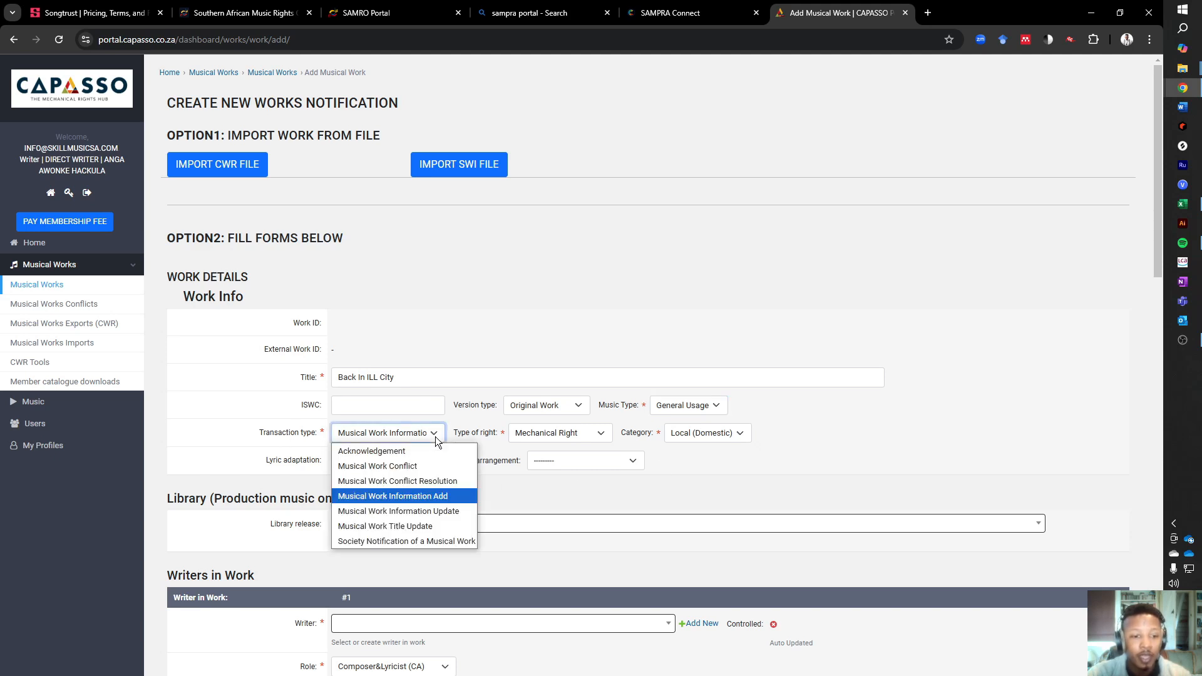
left_click(420, 500)
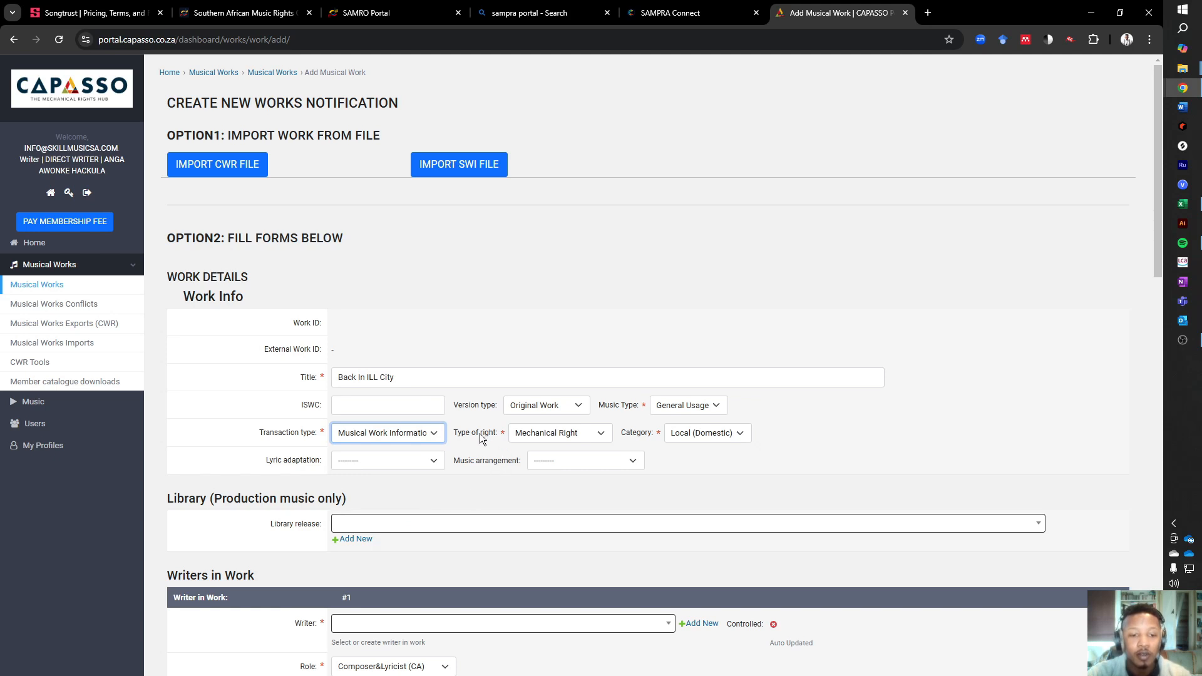
left_click(593, 440)
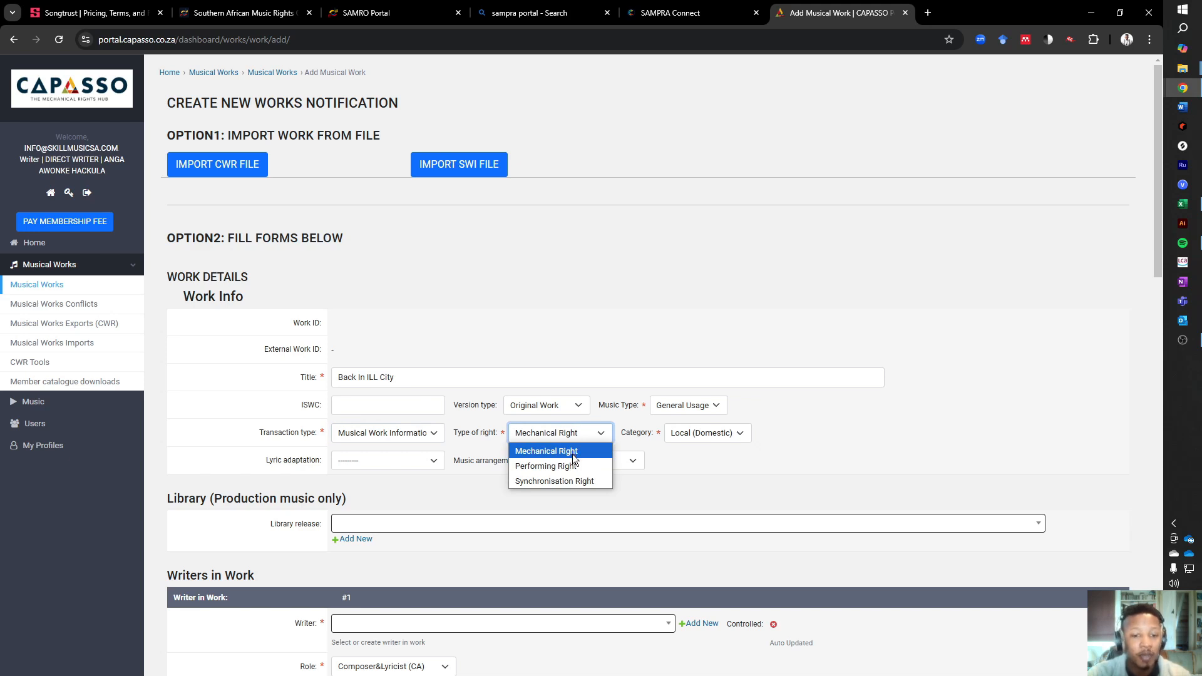
left_click(573, 455)
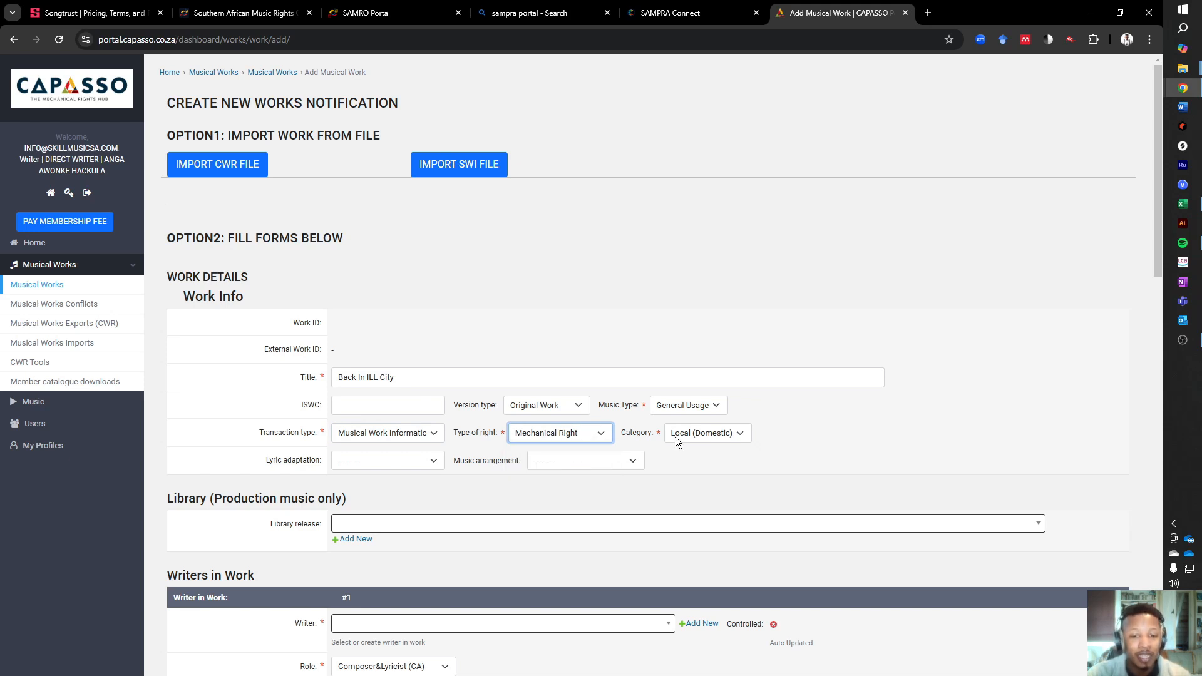
left_click(744, 436)
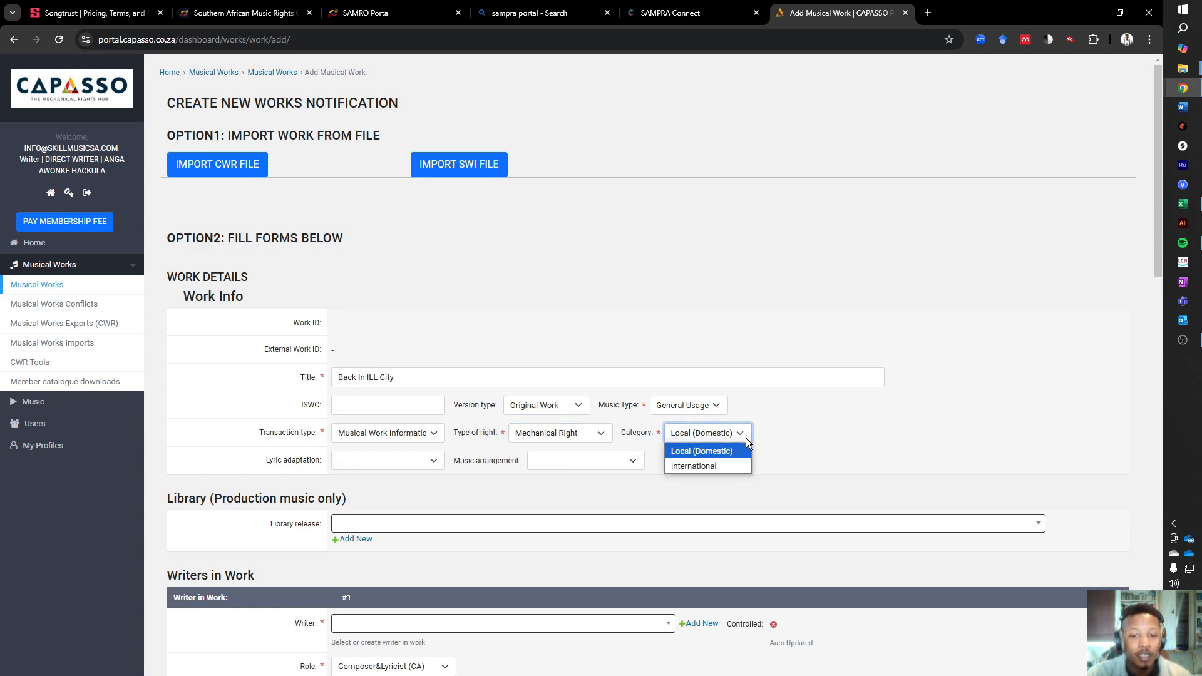
left_click(714, 457)
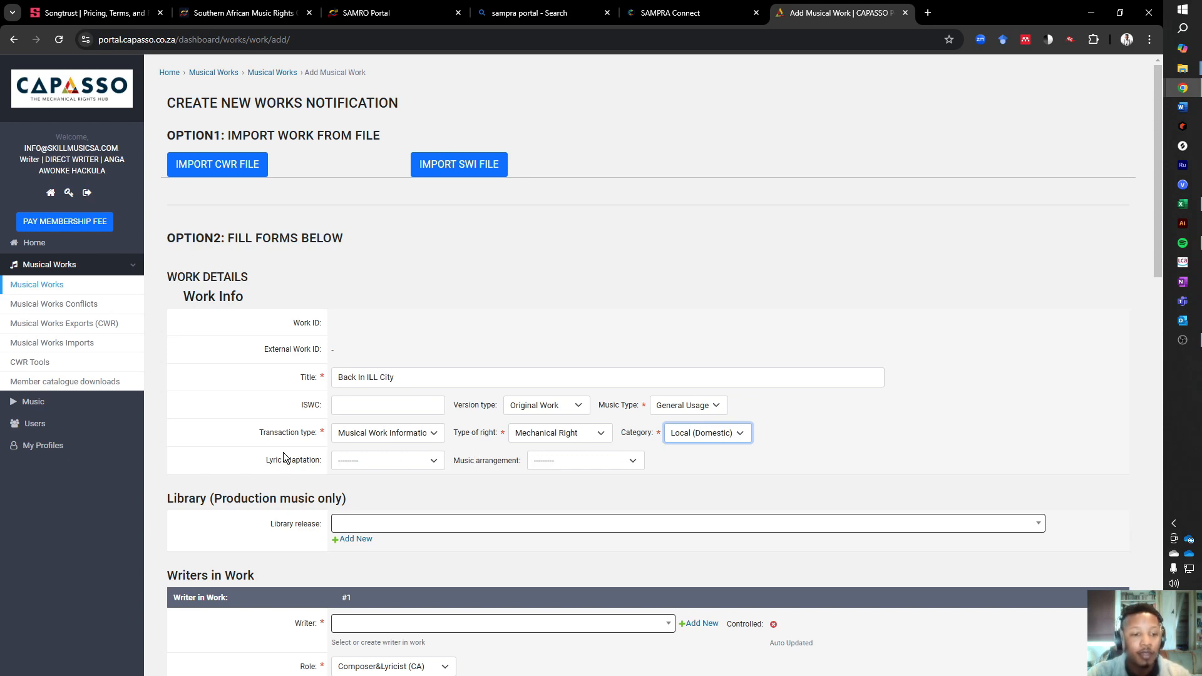
- Check the lyric adaptation and music arrangement options, leaving both fields blank
left_click(435, 461)
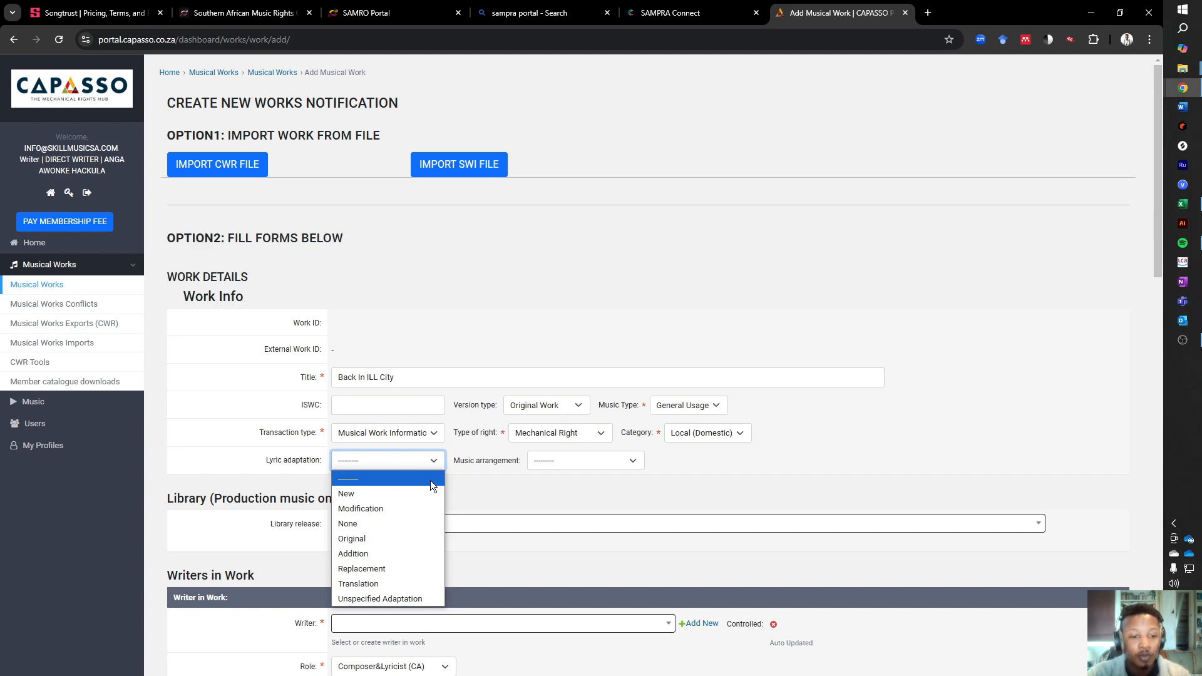
left_click(430, 480)
left_click(595, 460)
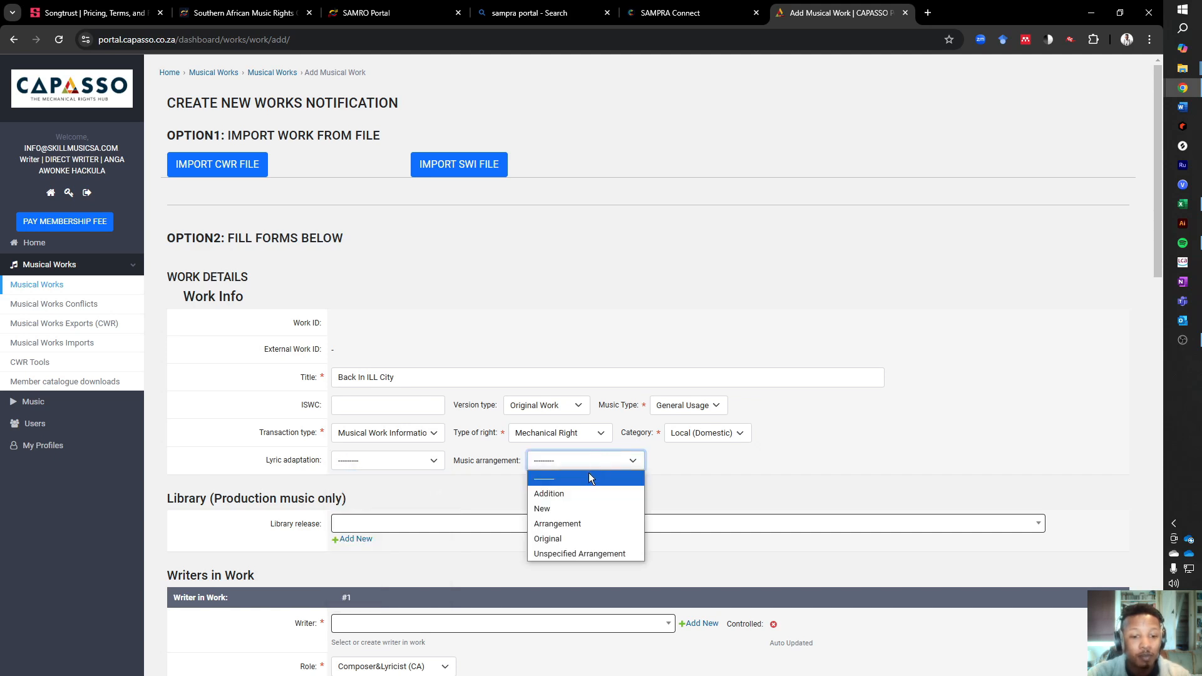
left_click(681, 476)
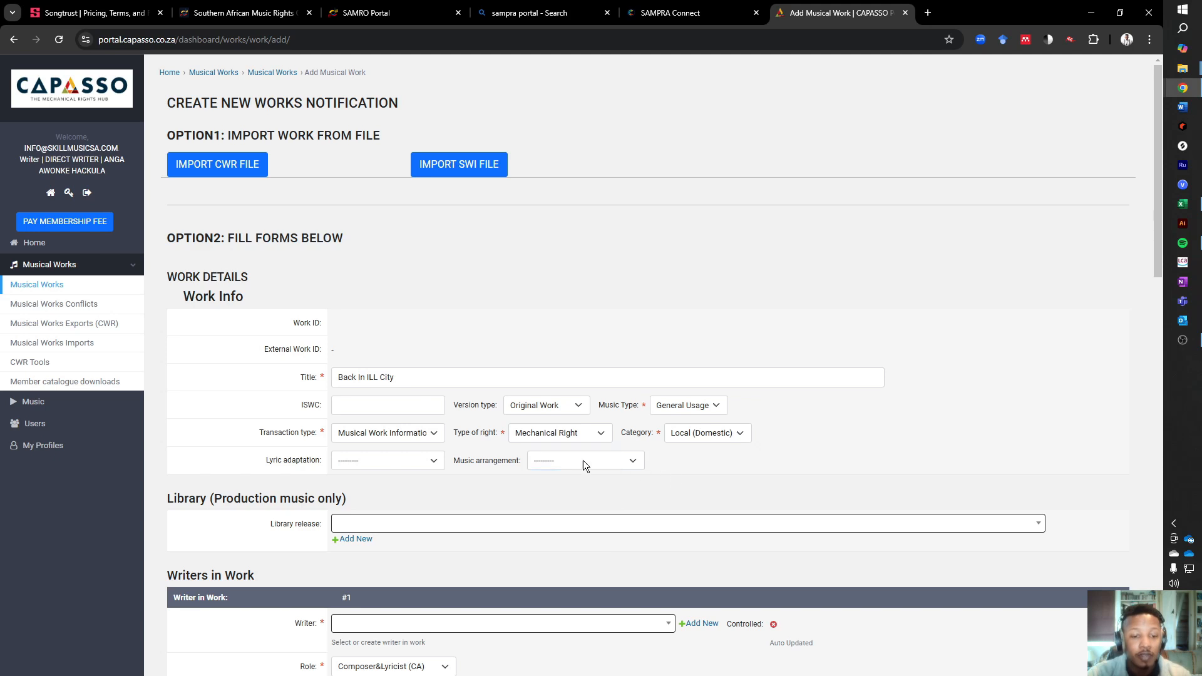
left_click(505, 438)
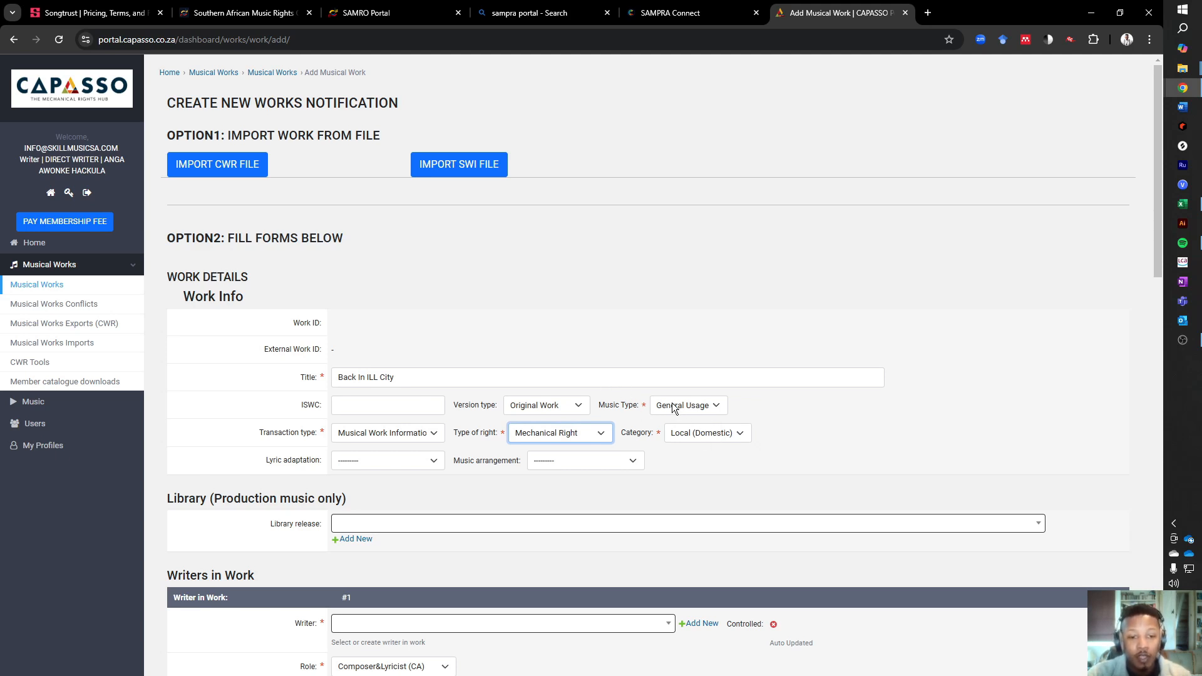
scroll(395, 461, "down", 2)
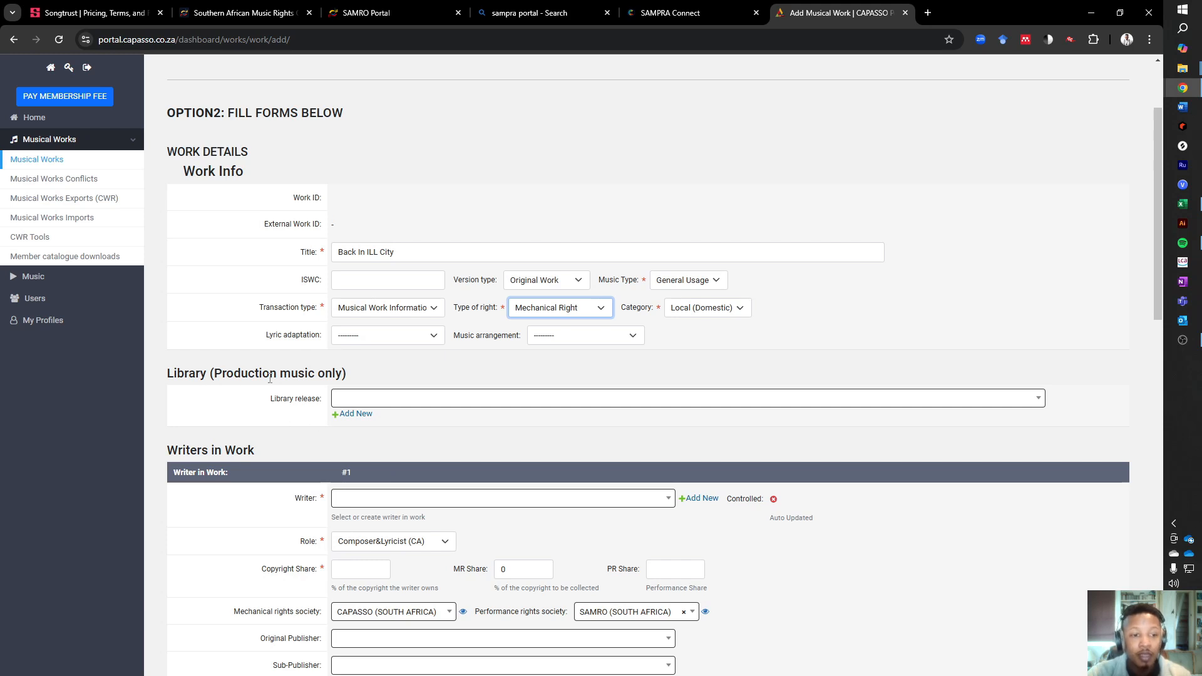
left_click(362, 401)
left_click(284, 419)
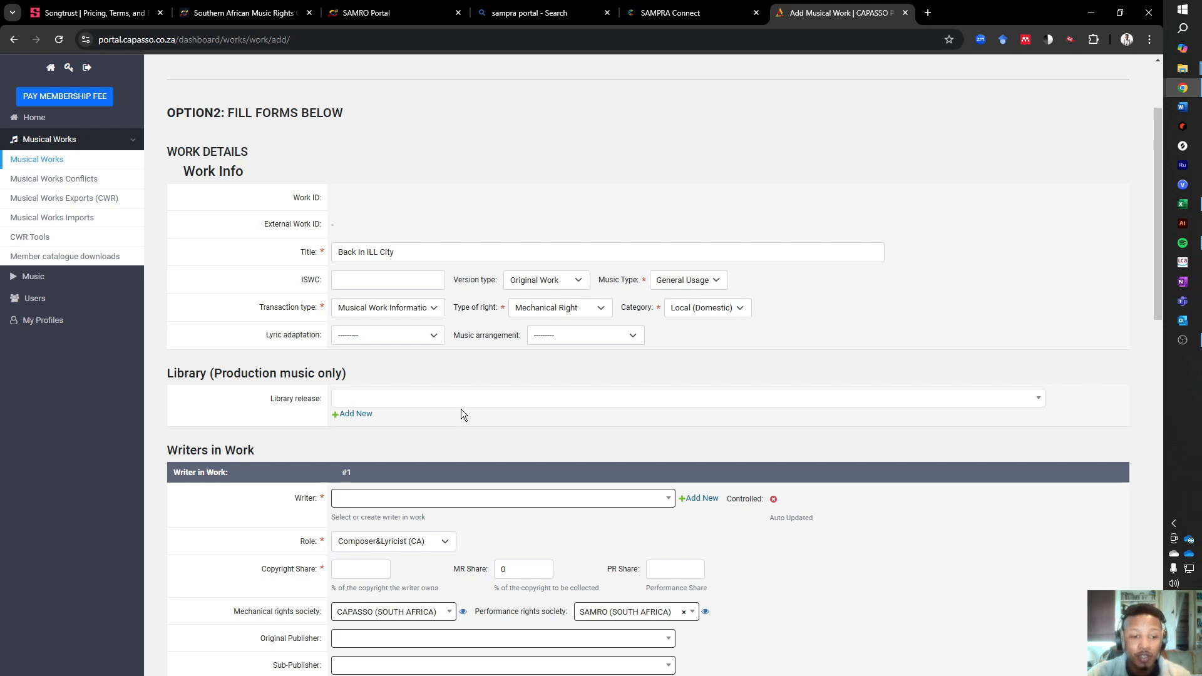
- Try to assign the first writer of the work by searching the writer list for the account holder's surname
scroll(460, 456, "down", 2)
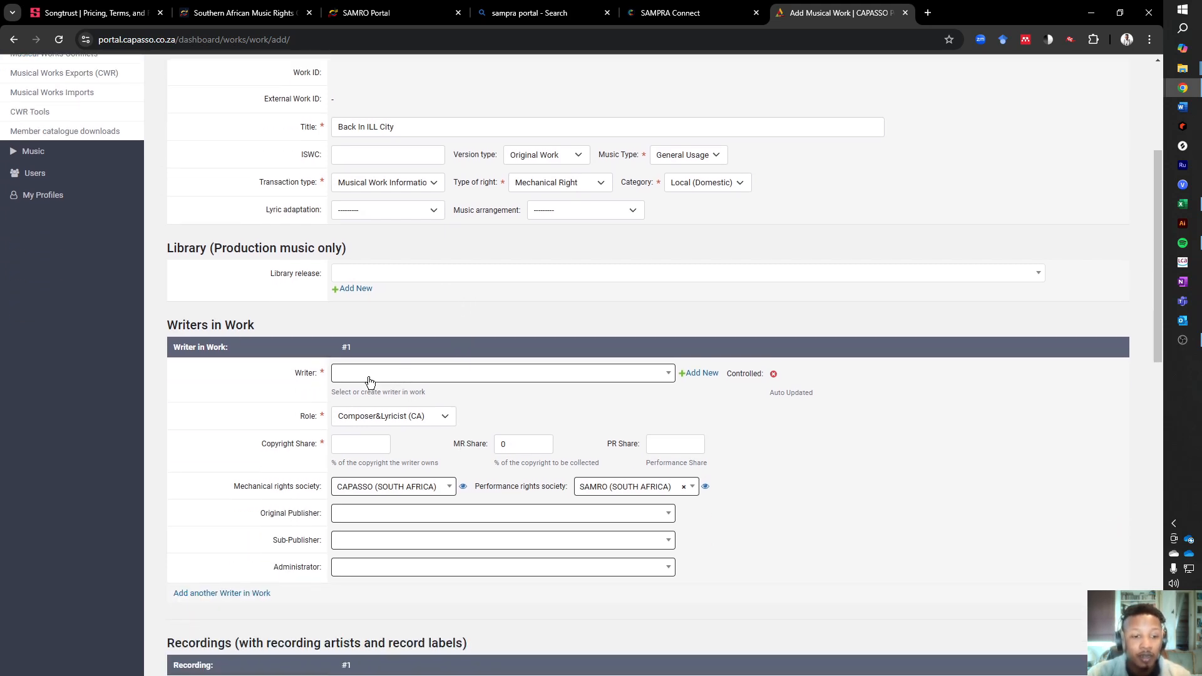
left_click(398, 380)
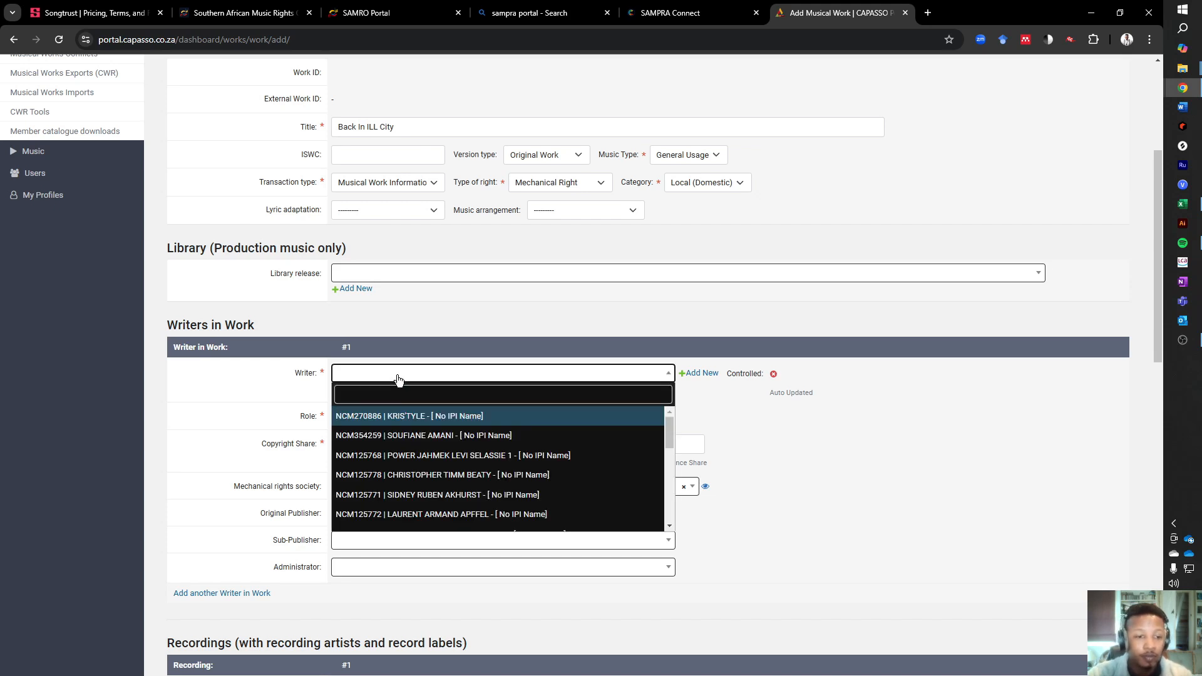
left_click(403, 399)
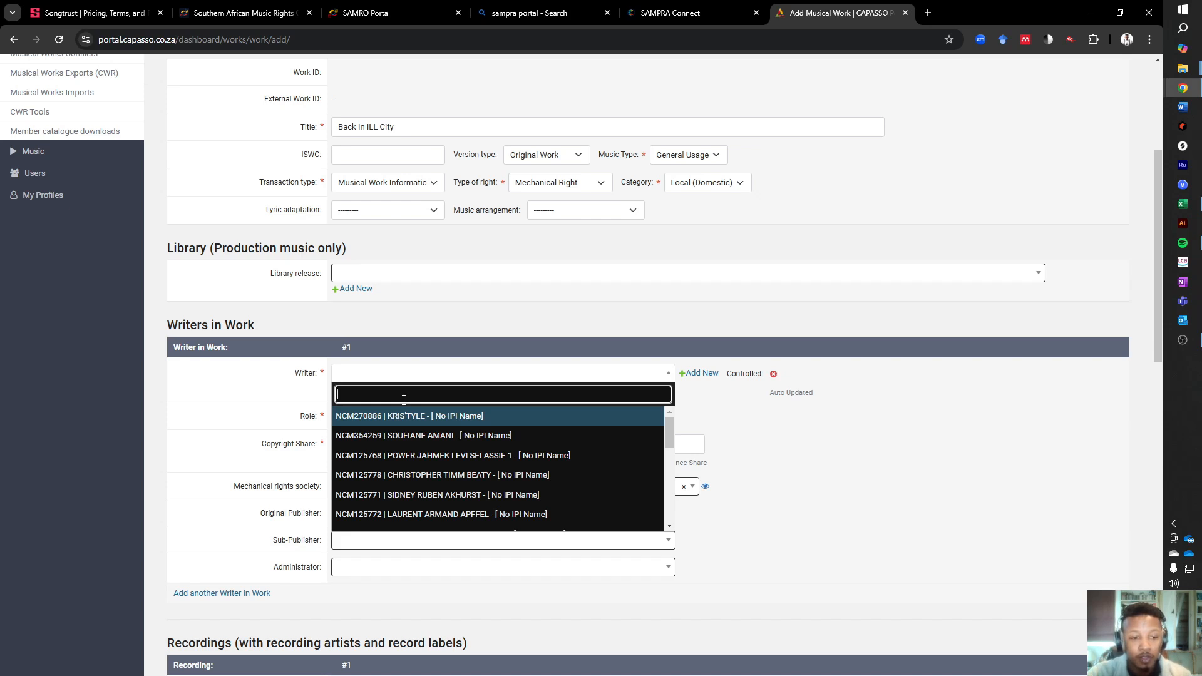
type("Anga")
key("BackSpace")
key("BackSpace")
key("BackSpace")
key("BackSpace")
type("Hackula")
key("Return")
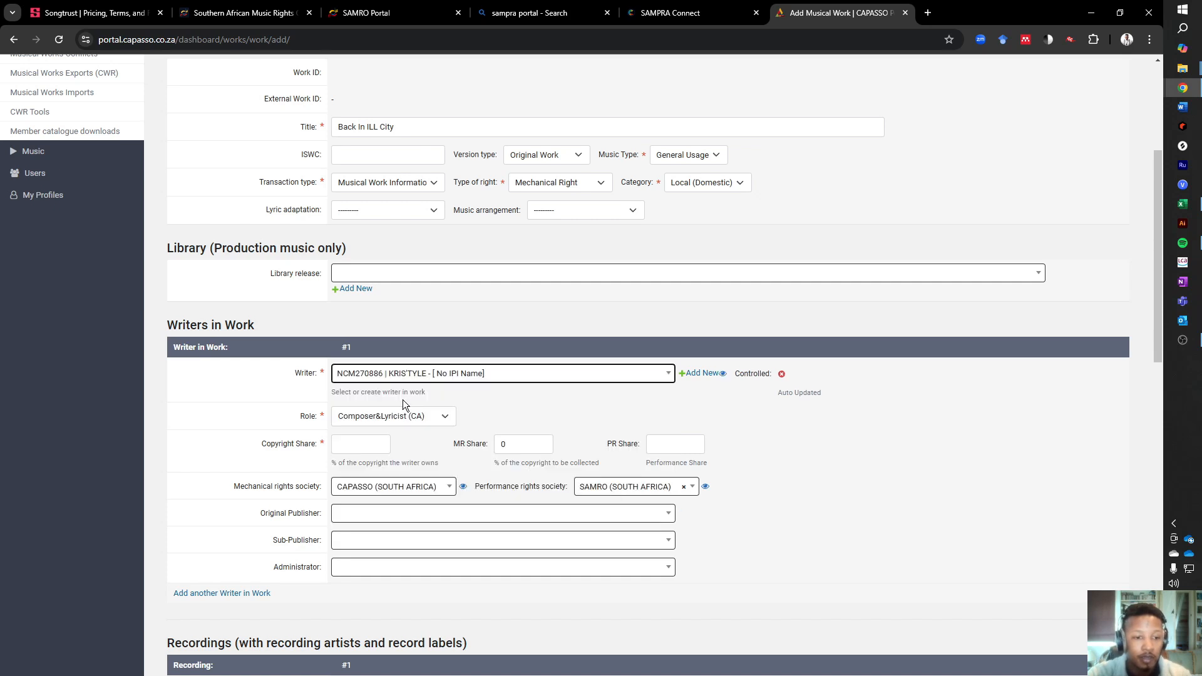
- Search the writer list by the account holder's surname and select their CCA-numbered record as writer #1
left_click(667, 373)
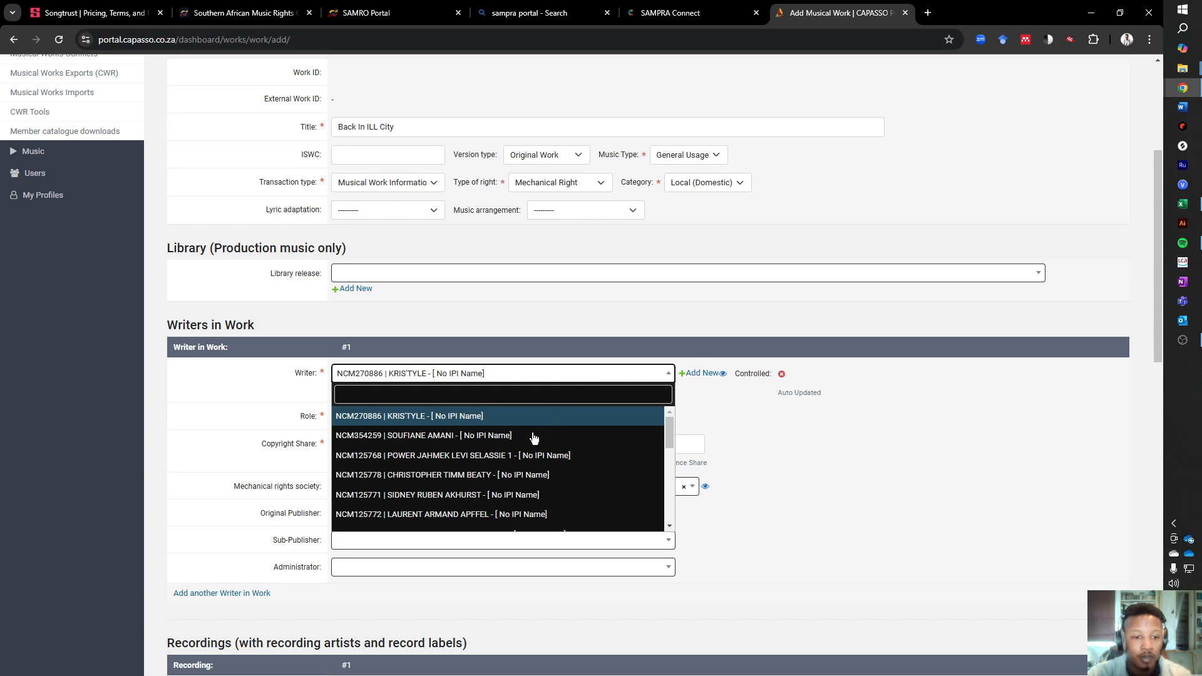
left_click(509, 376)
left_click(457, 374)
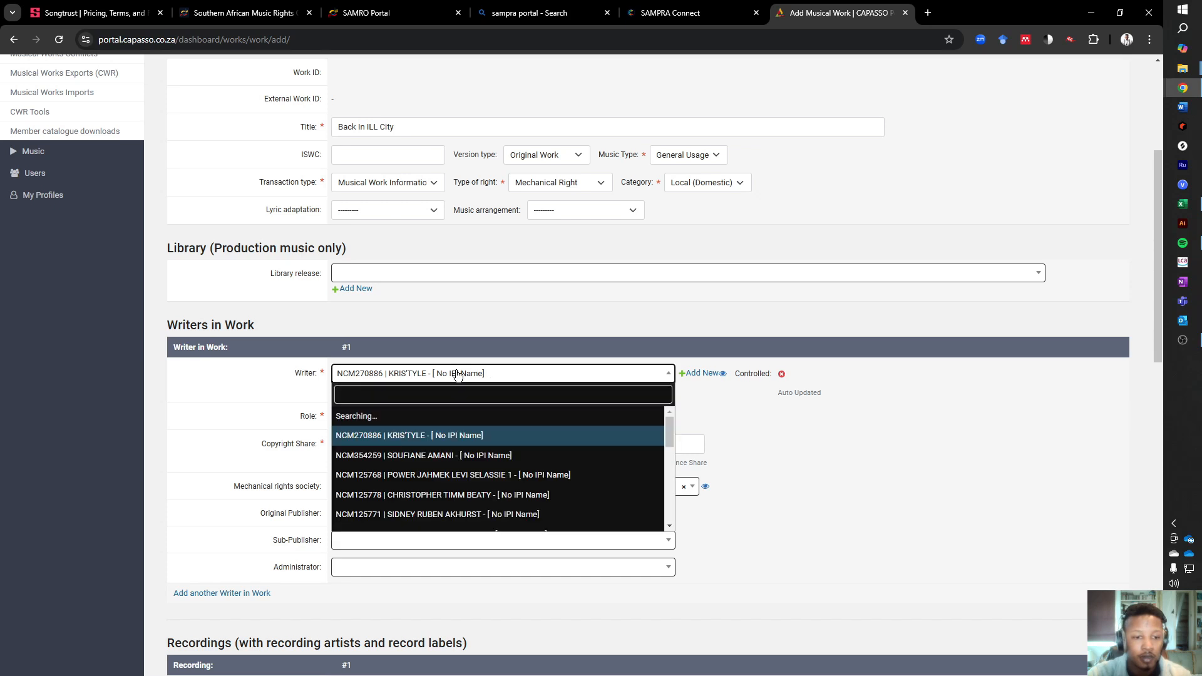
scroll(447, 440, "down", 5)
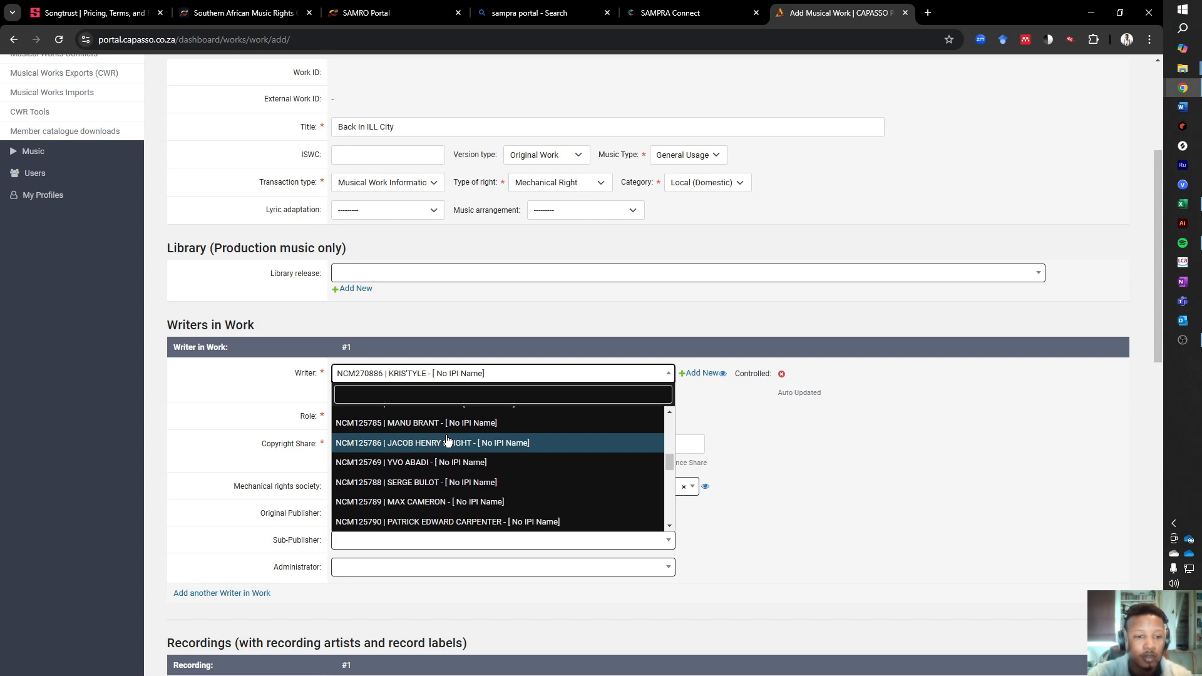
left_click(477, 376)
left_click(478, 375)
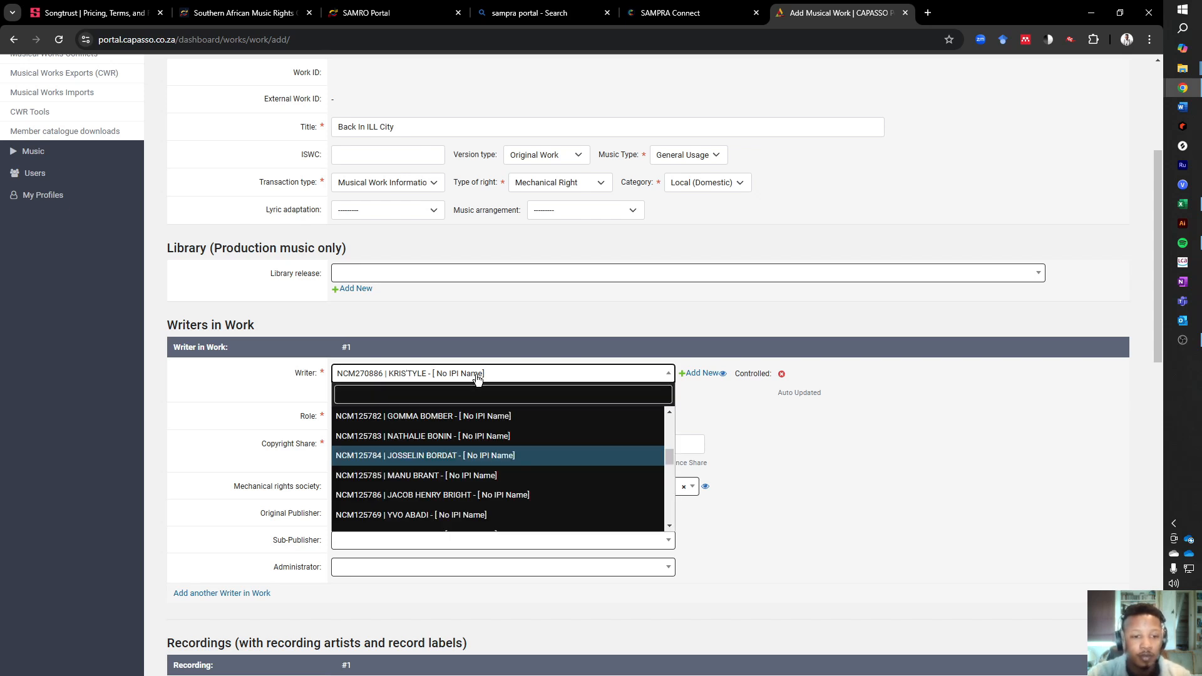
type("Ha")
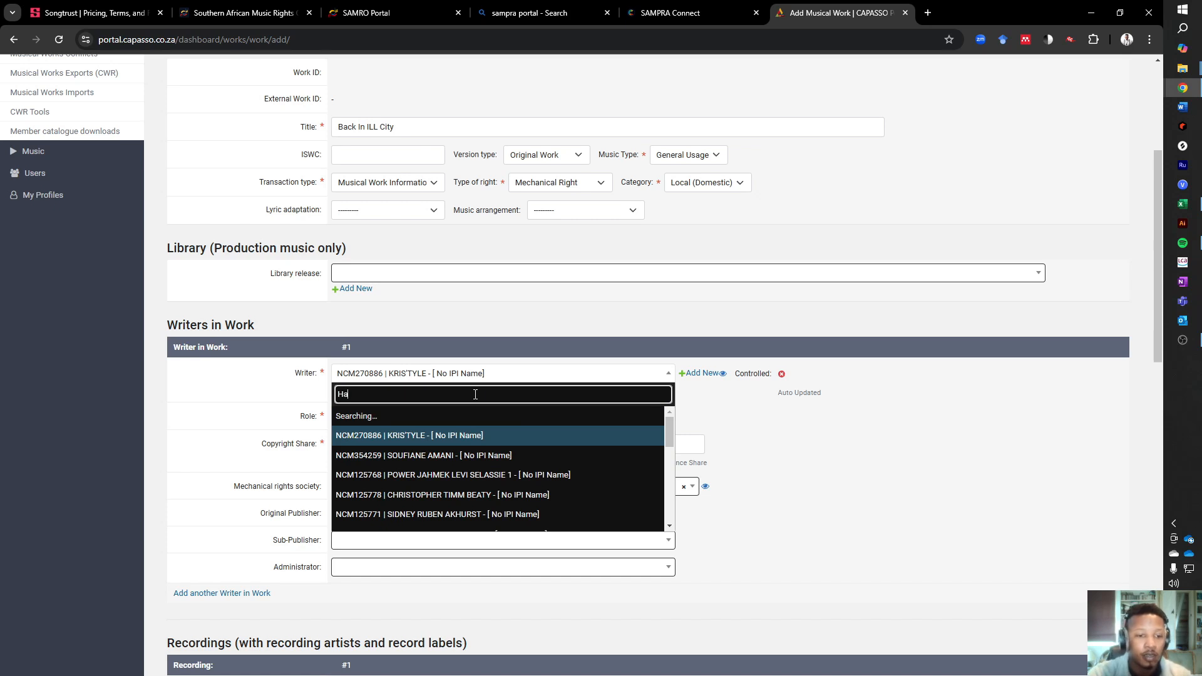
type("ck")
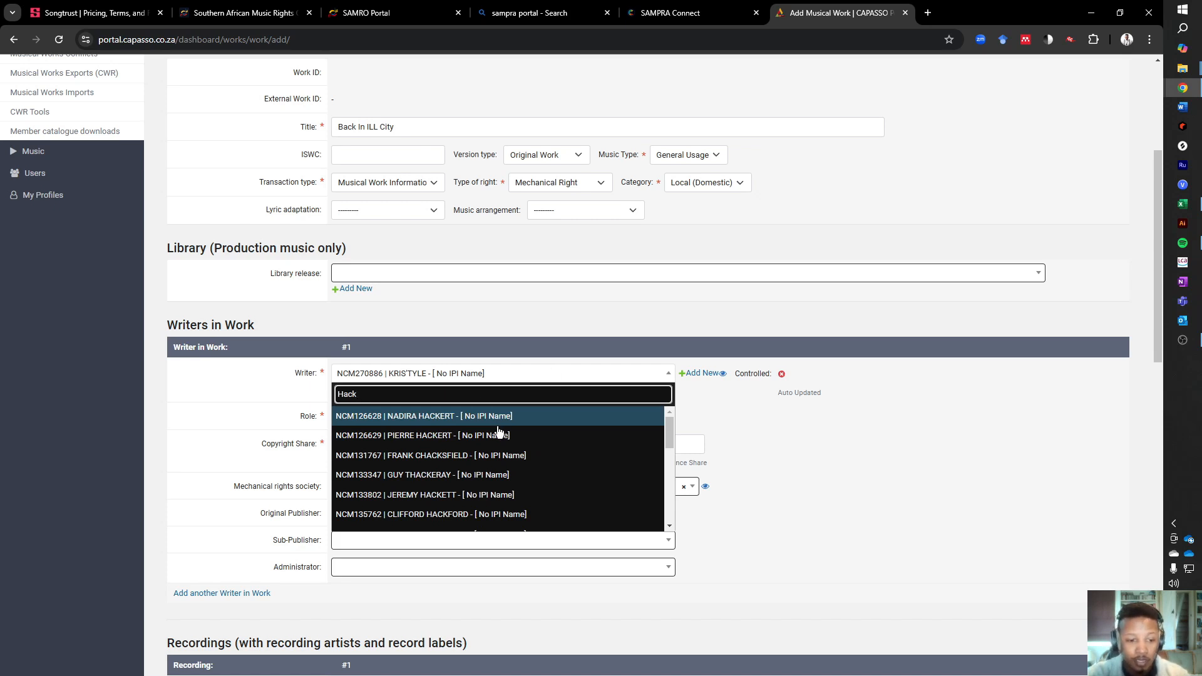
scroll(499, 426, "down", 3)
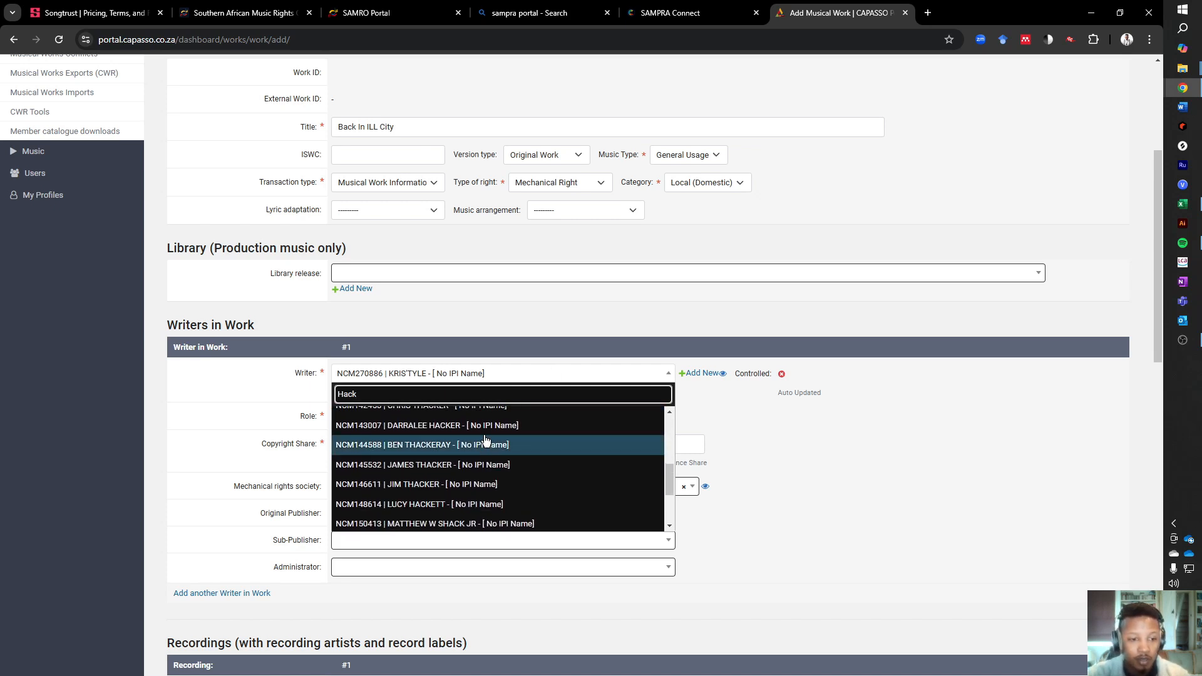
type("u")
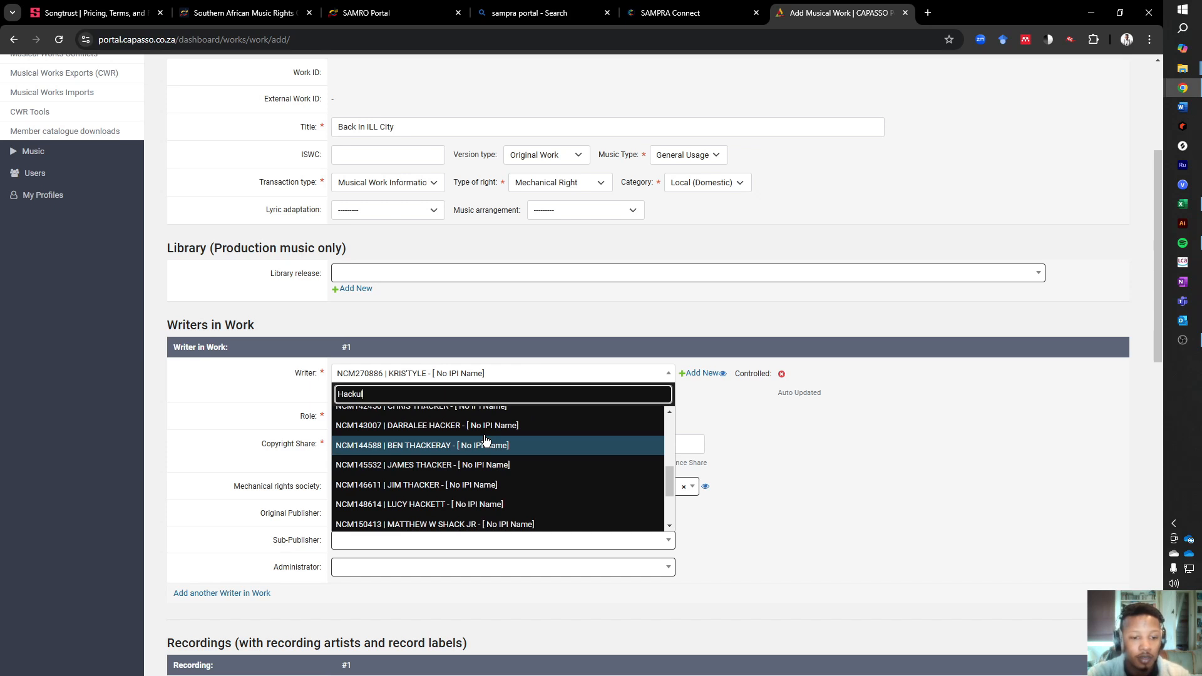
type("l")
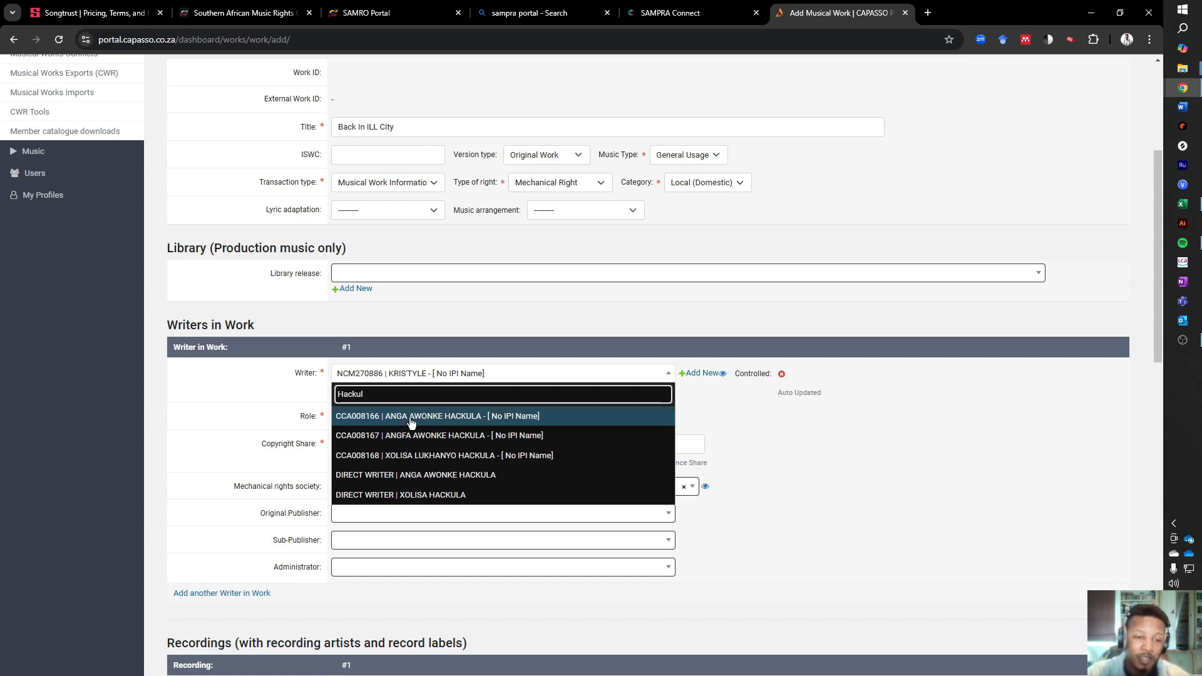
left_click(361, 417)
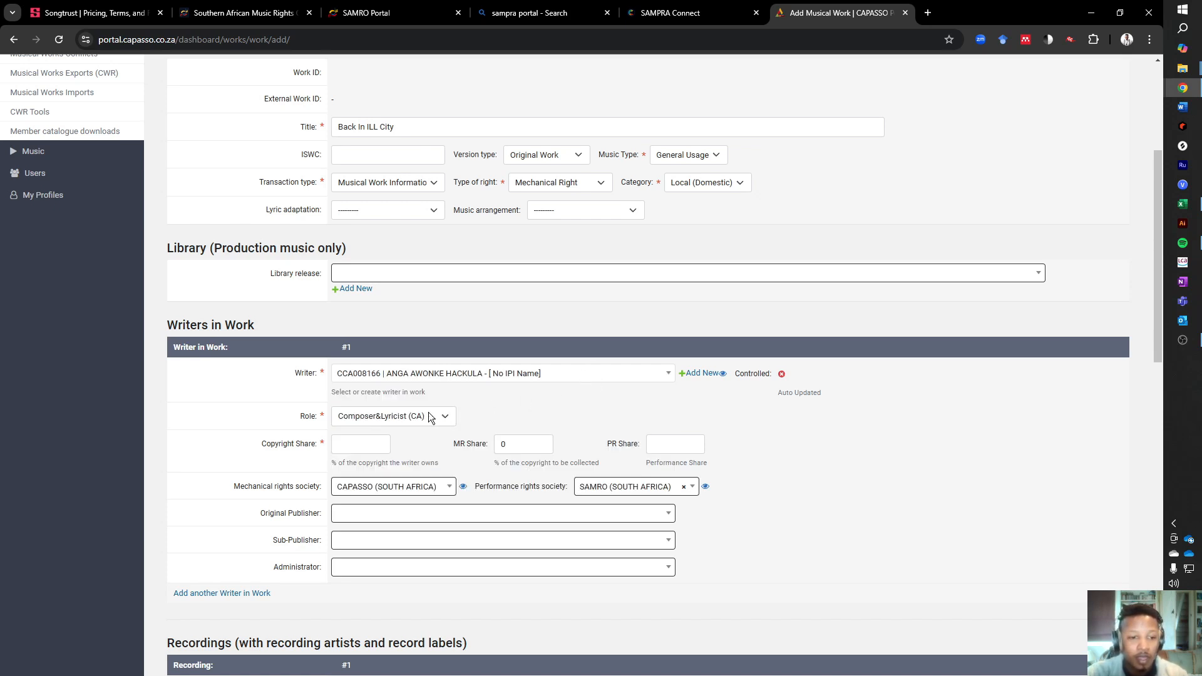
- Set writer #1's copyright, MR and PR shares to 50 each, keeping SAMRO (SOUTH AFRICA) as the performance rights society
left_click(373, 443)
type("50")
left_click(507, 442)
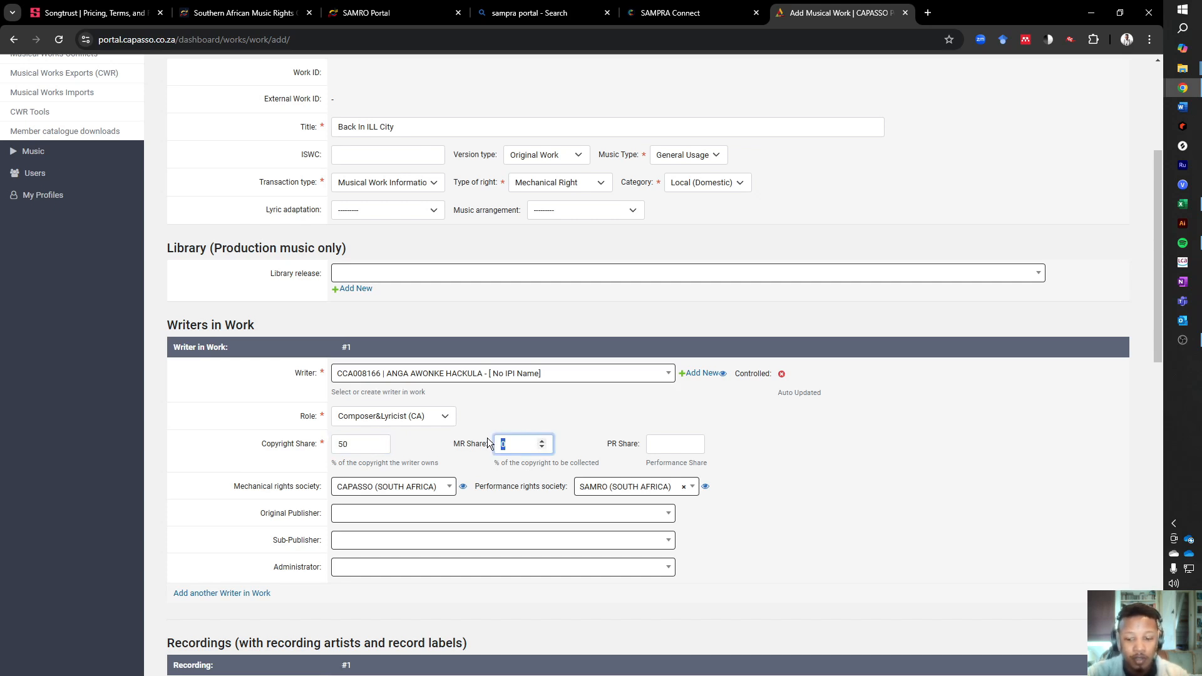
type("250")
type("50")
left_click(675, 445)
type("50")
left_click(732, 521)
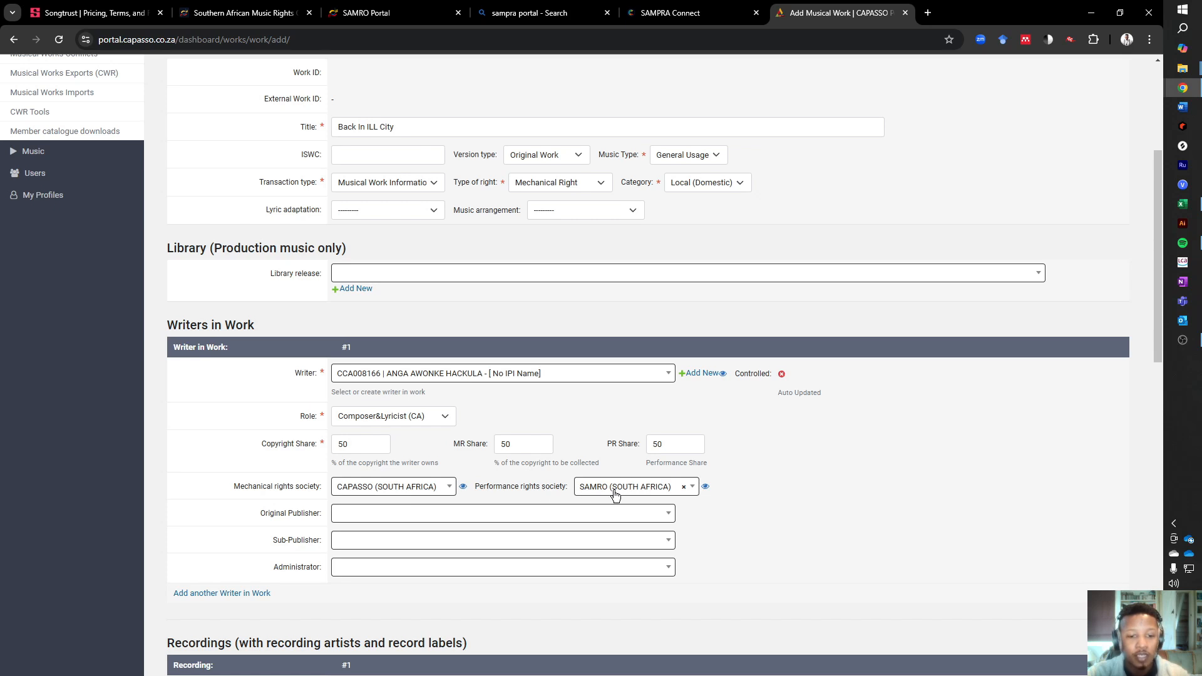
left_click(693, 489)
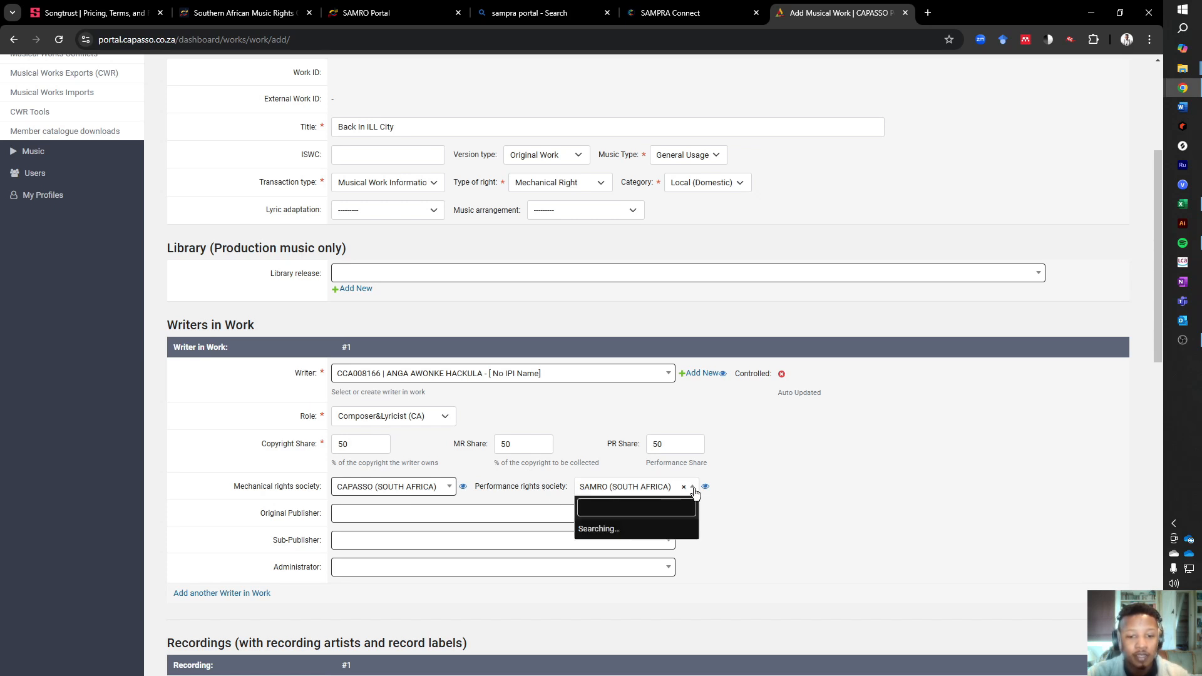
left_click(695, 493)
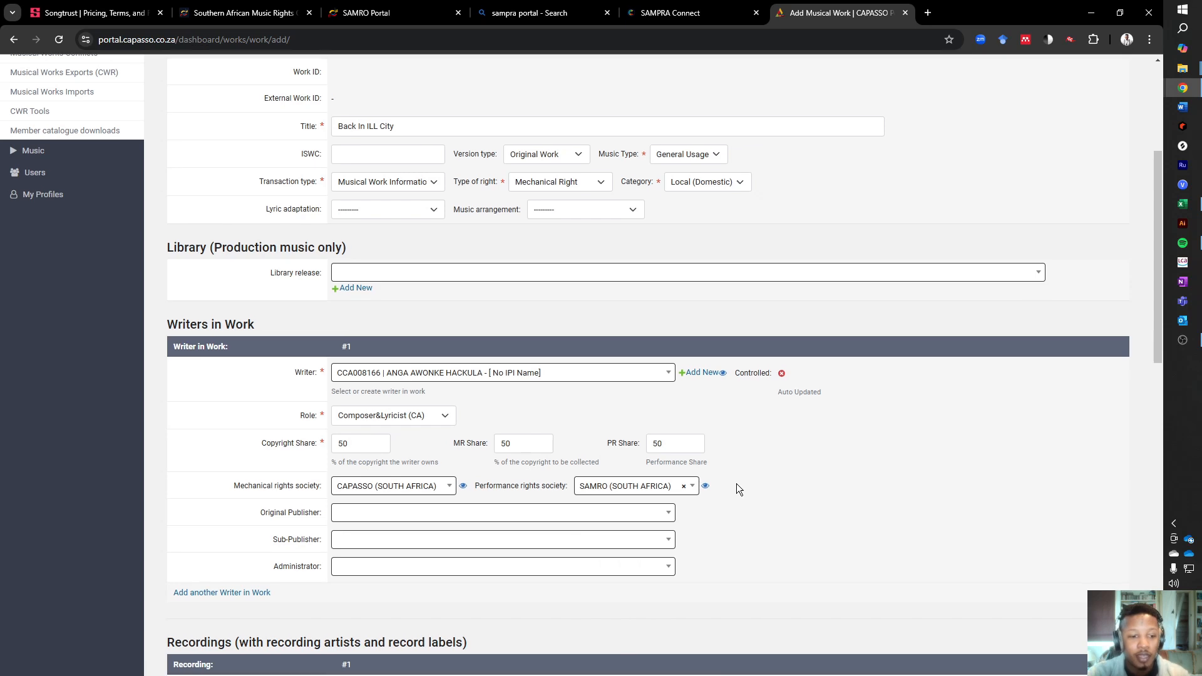
- Add a second writer to the work and select the co-writer's direct writer record by searching their surname
scroll(720, 482, "down", 3)
scroll(476, 413, "up", 2)
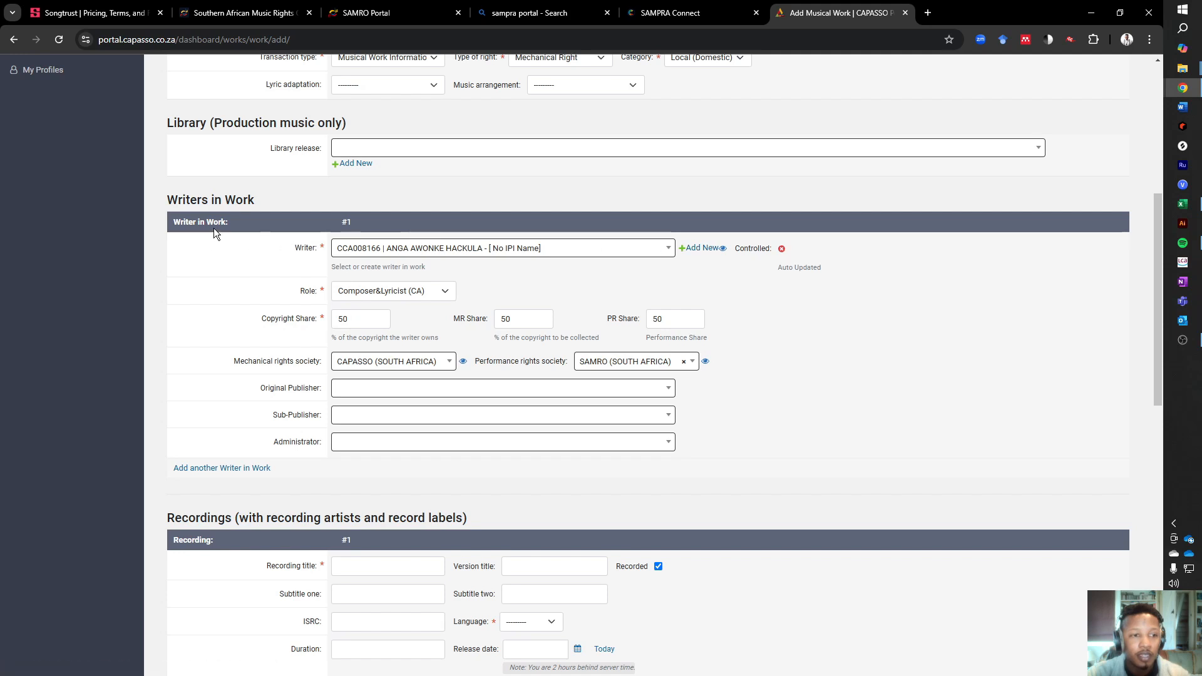
left_click(208, 476)
left_click(460, 504)
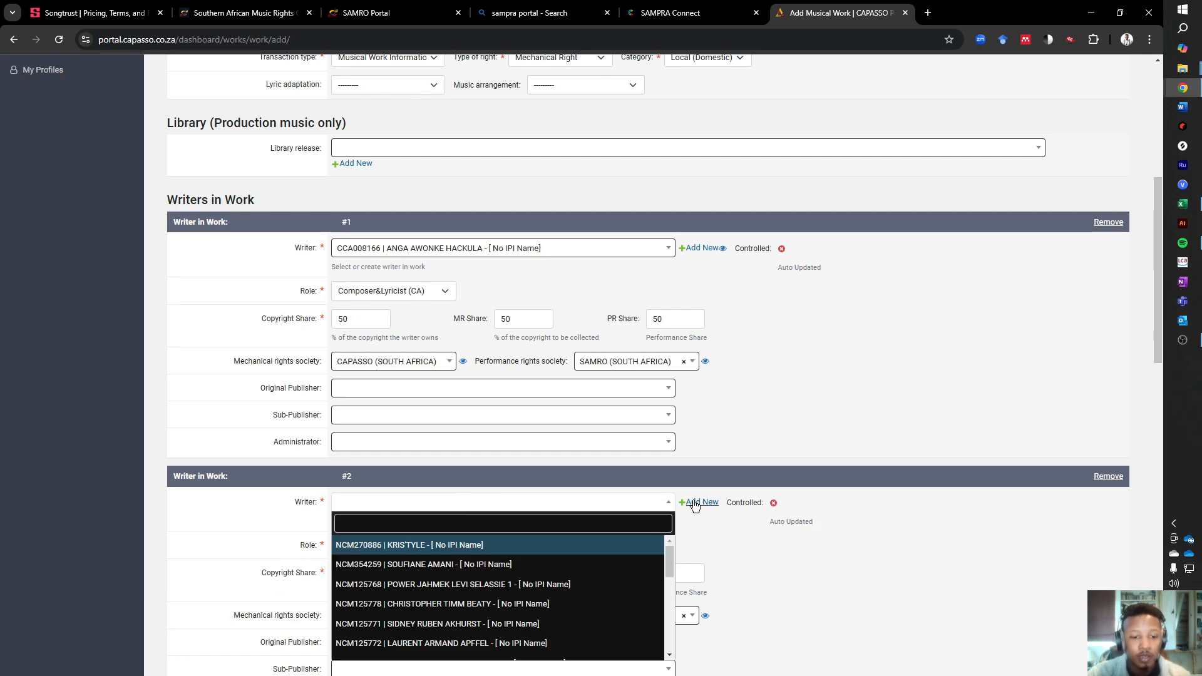
type("Maqoma")
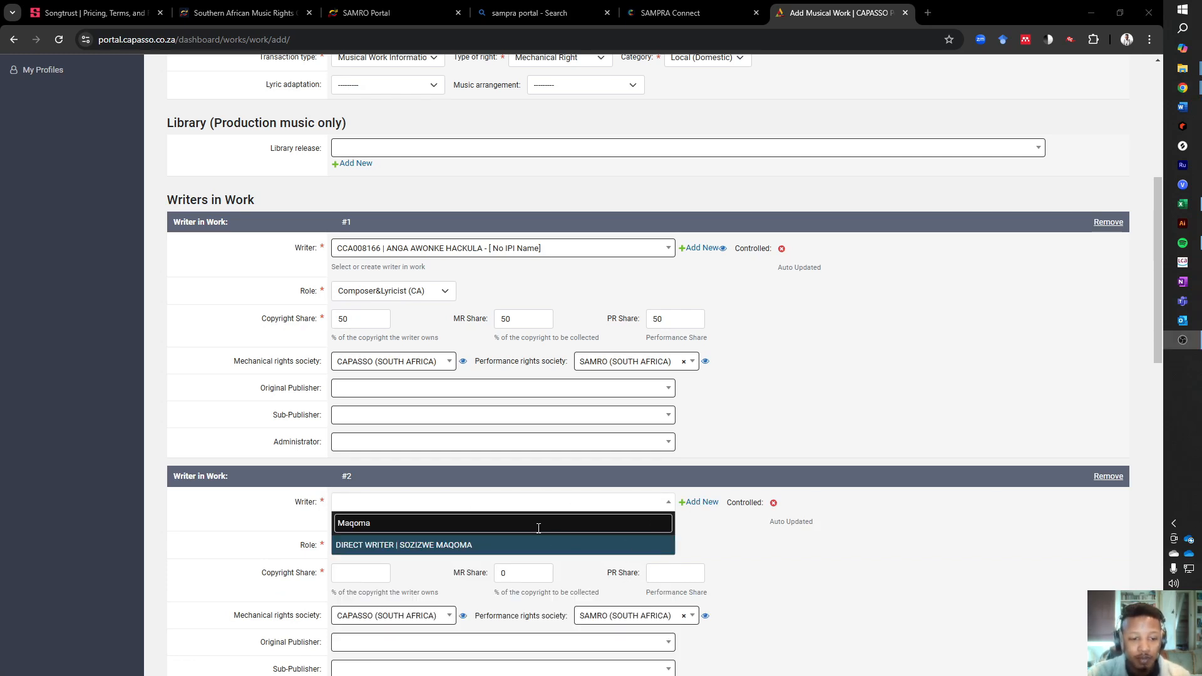
left_click(445, 548)
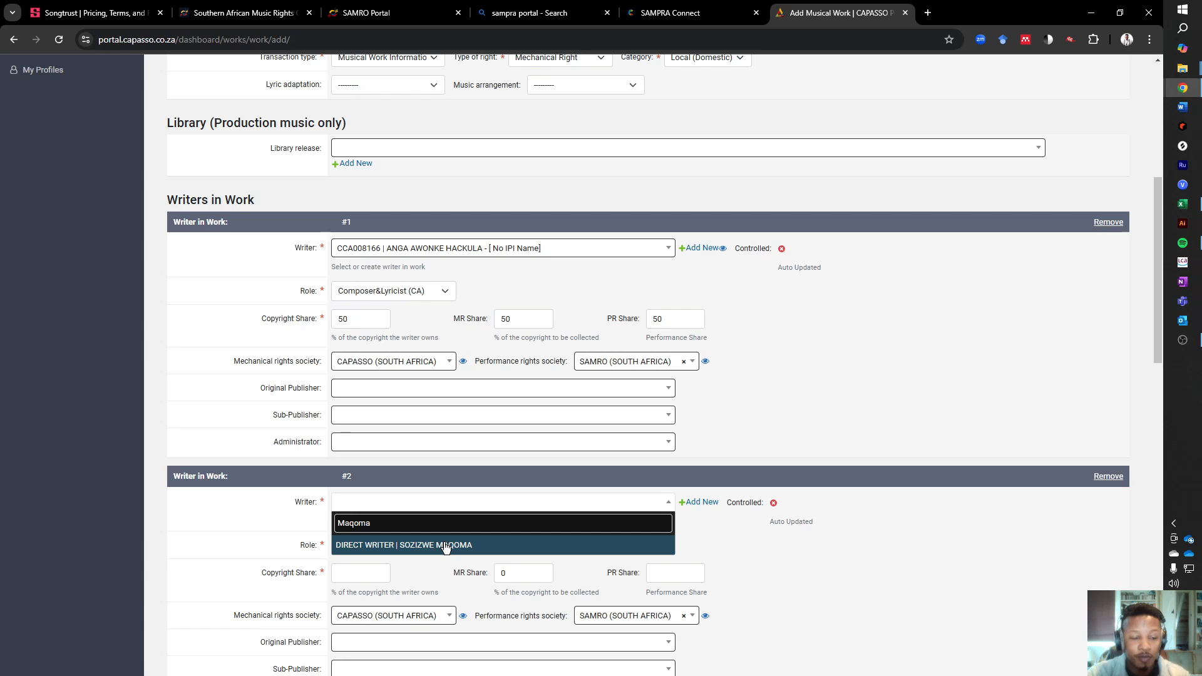
left_click(446, 546)
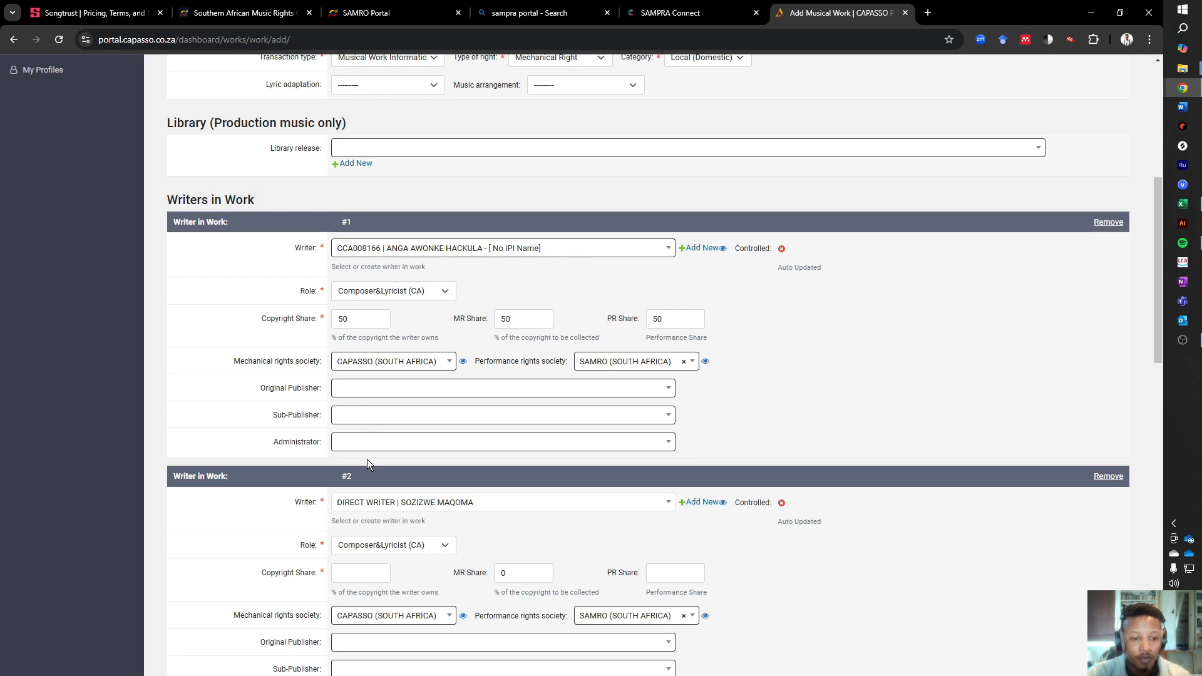
- Set writer #2's role to Lyricist (A) and the copyright, MR and PR shares to 50 each
left_click(376, 550)
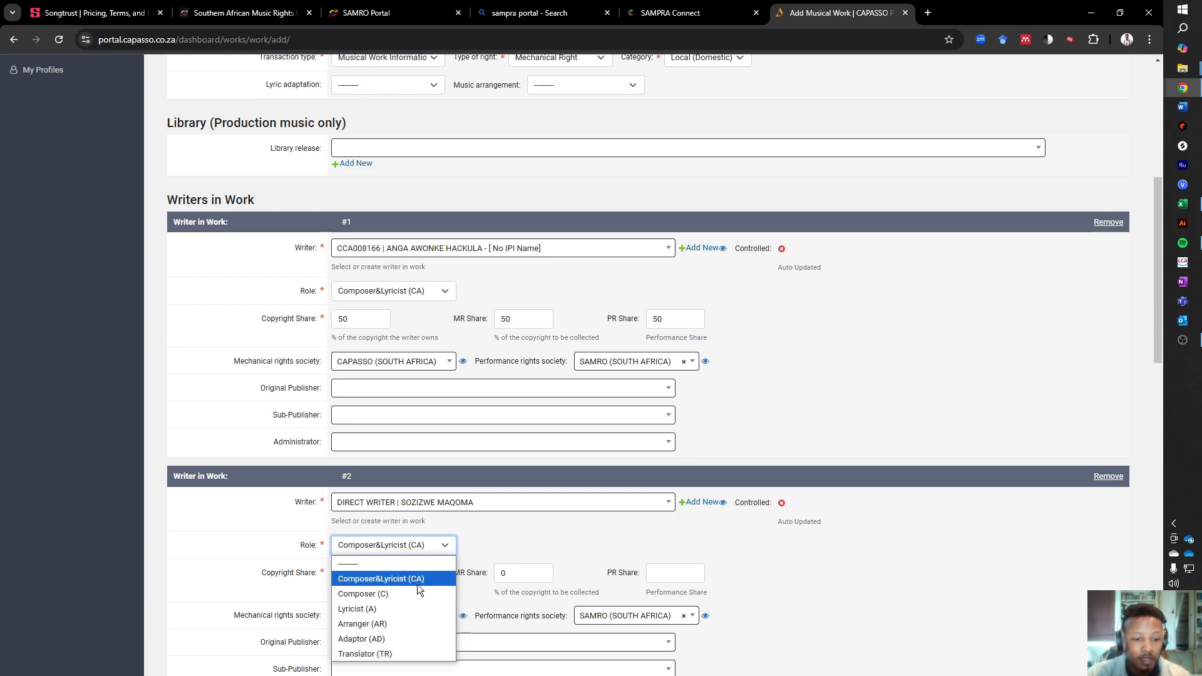
left_click(373, 609)
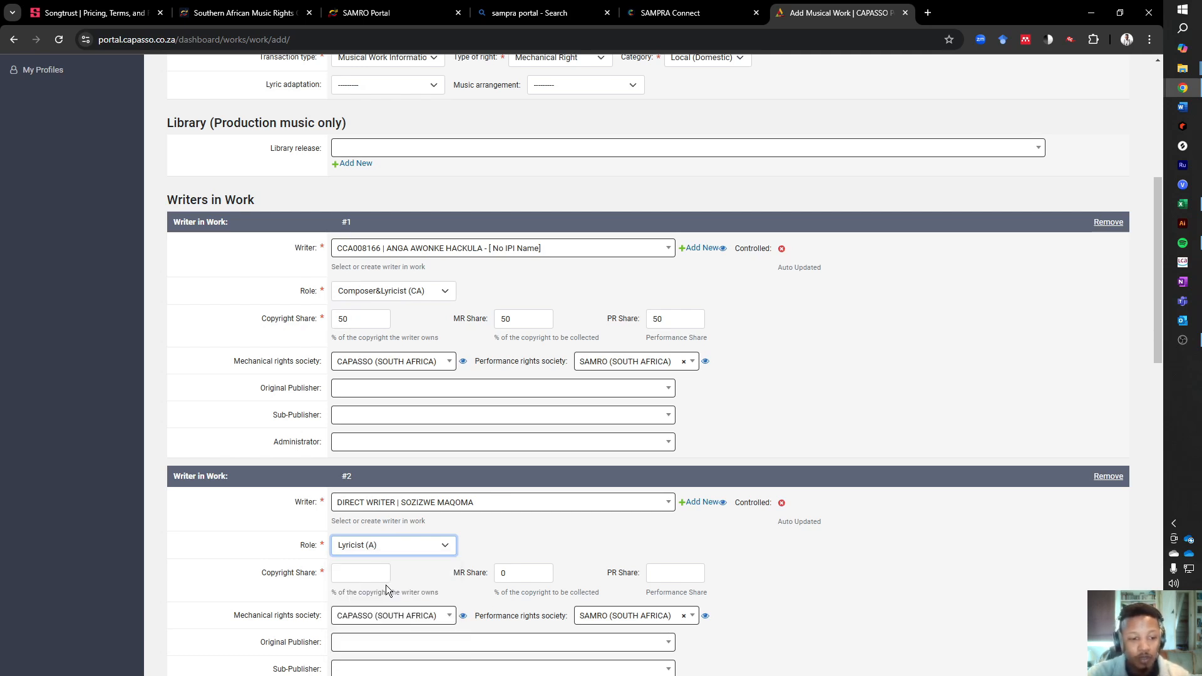
left_click(368, 574)
type("50")
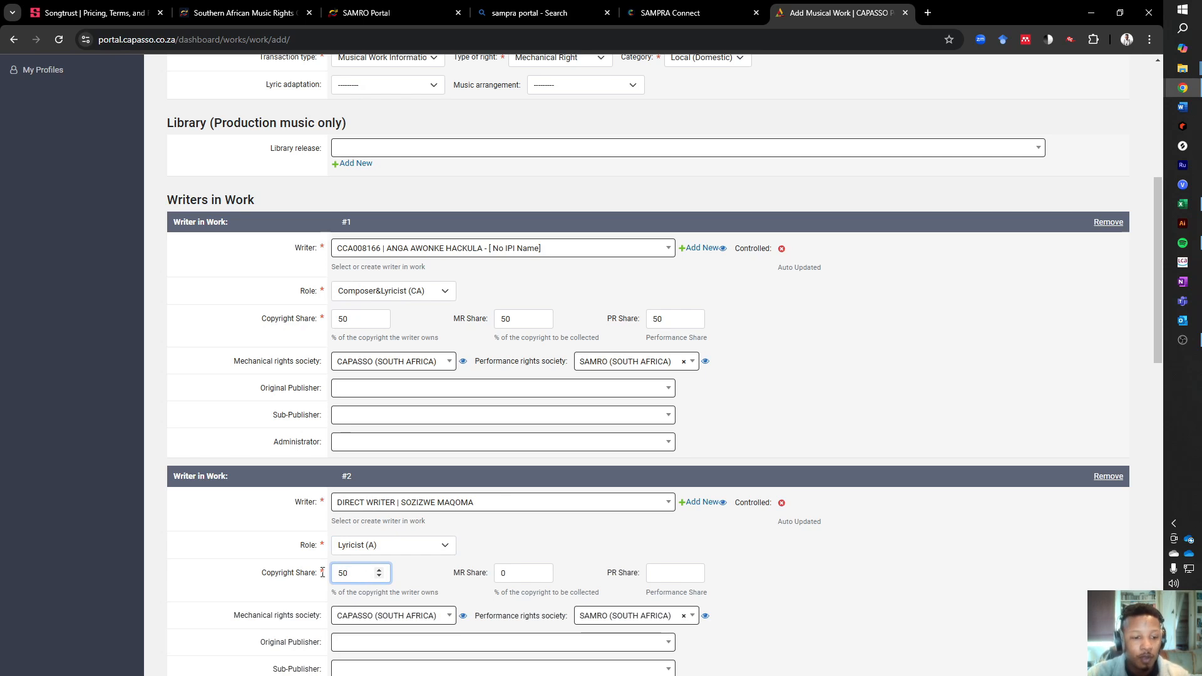
left_click(503, 573)
type("5205")
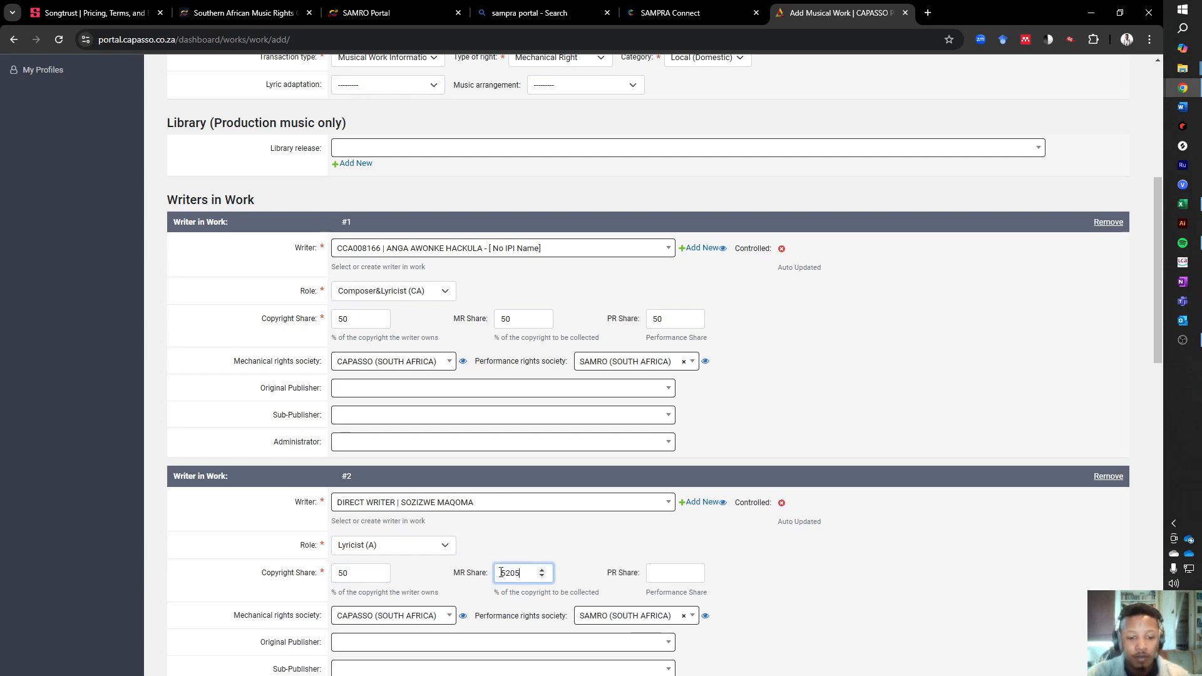
key("BackSpace")
key("BackSpace")
key("BackSpace")
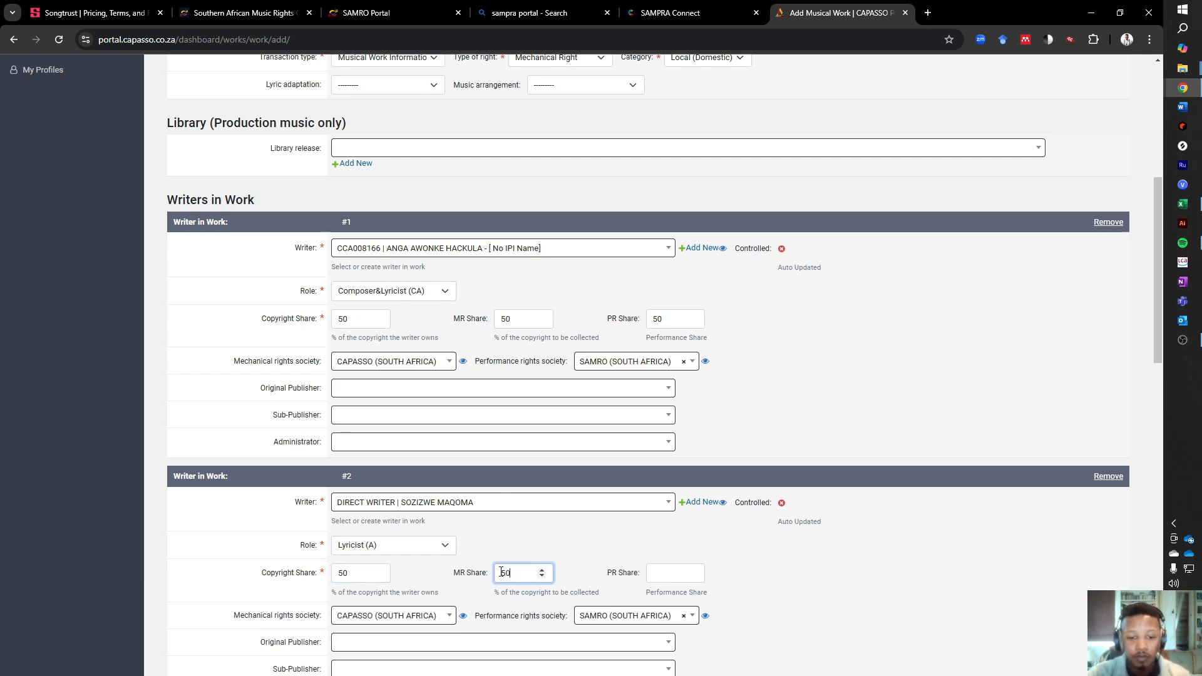
left_click(687, 573)
type("50")
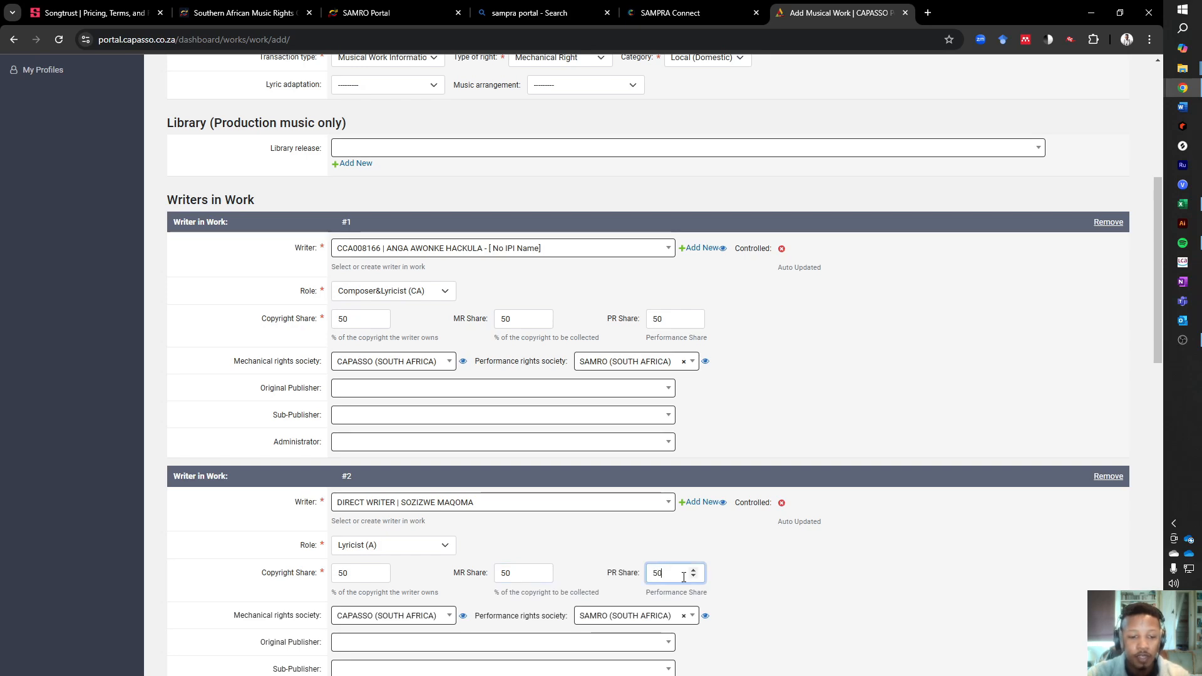
scroll(546, 522, "down", 3)
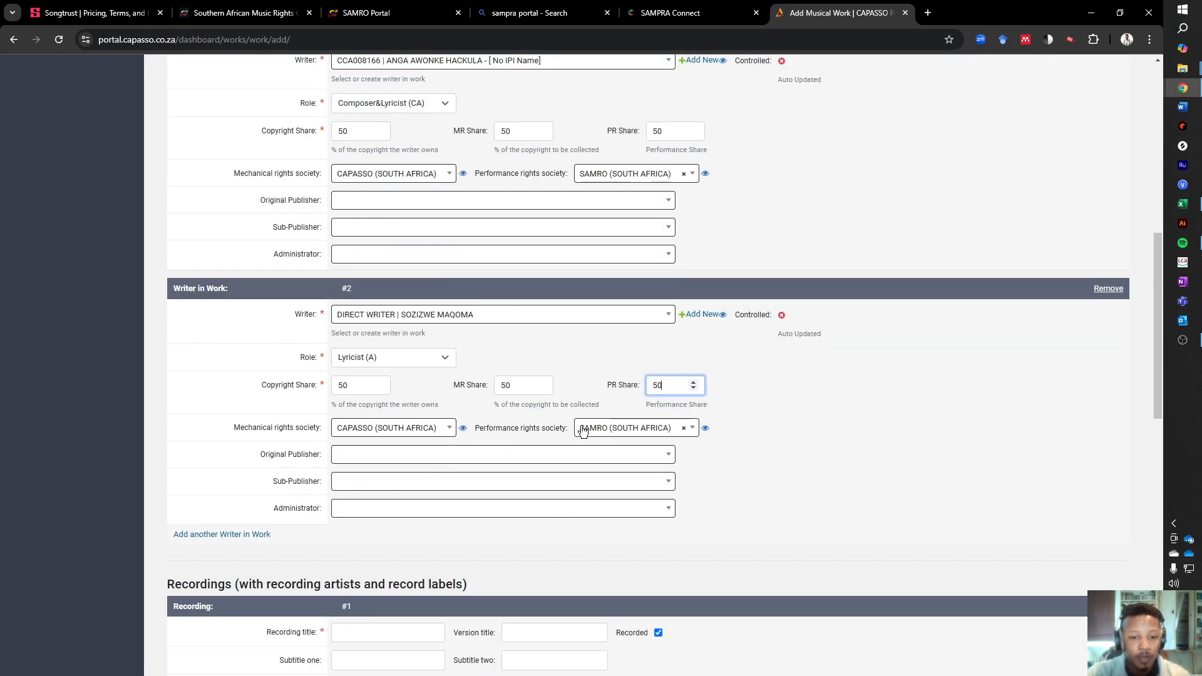
scroll(338, 517, "down", 1)
scroll(369, 433, "up", 1)
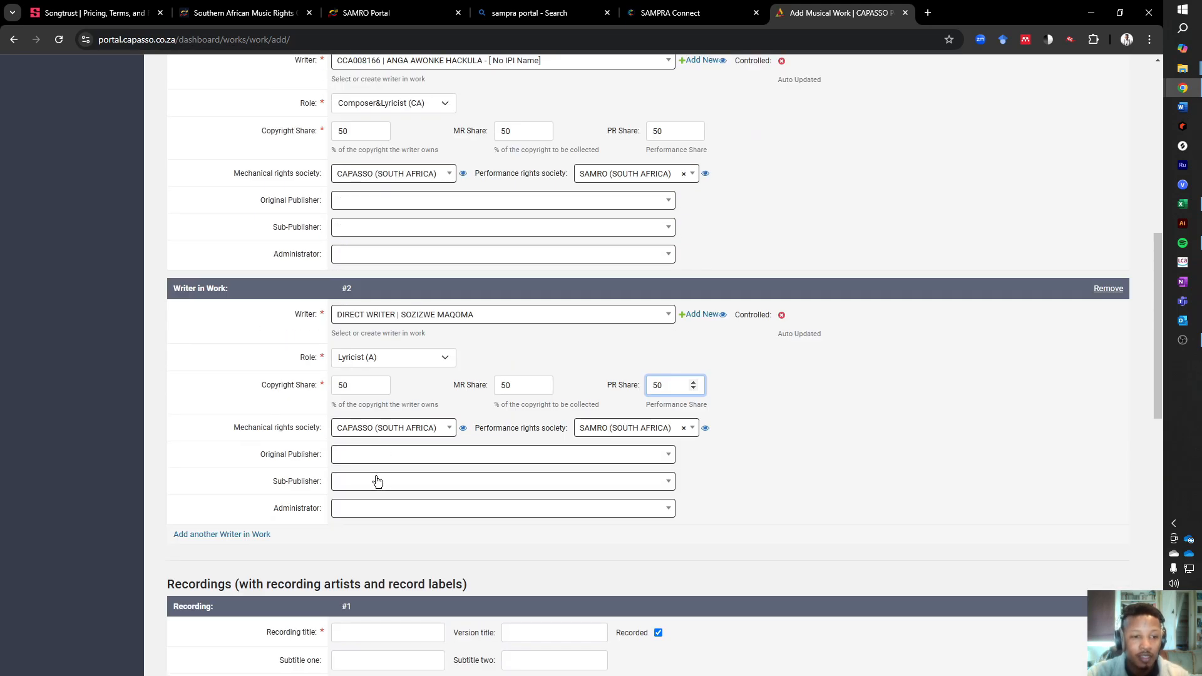
scroll(413, 454, "down", 3)
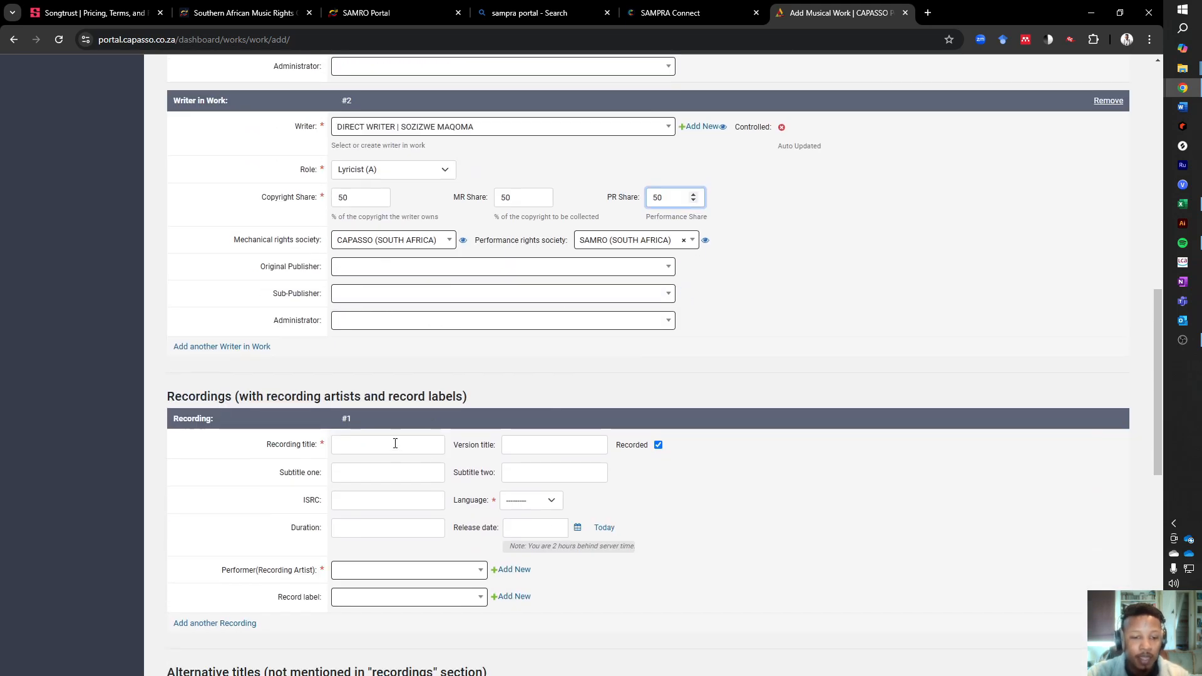
scroll(396, 438, "up", 2)
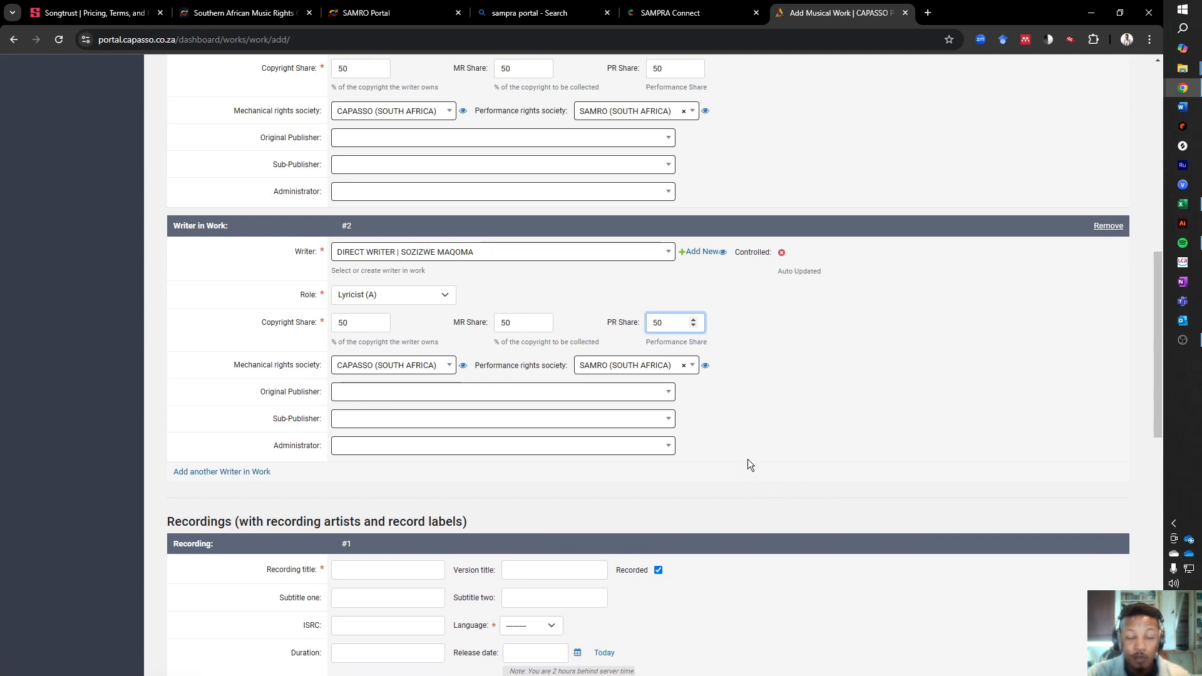
- Check which name details the new-writer form asks for, and close it without saving
left_click(702, 253)
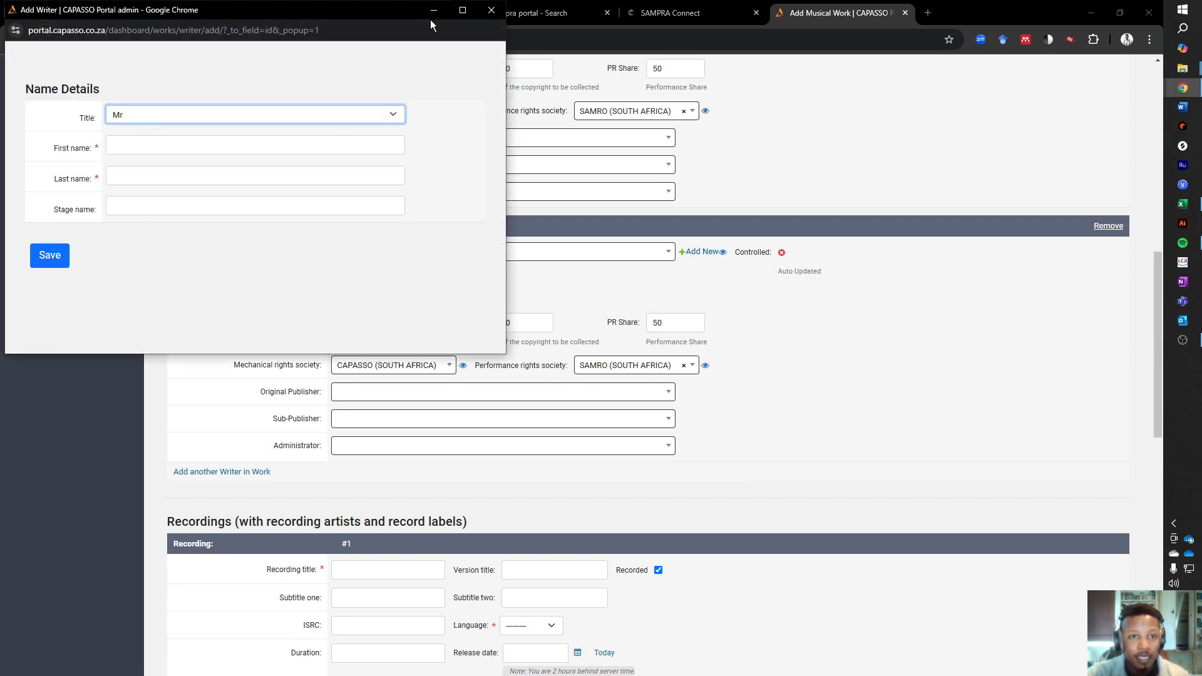
left_click(495, 12)
- Set the title of recording #1 to "Back In ILL City"
scroll(503, 282, "down", 3)
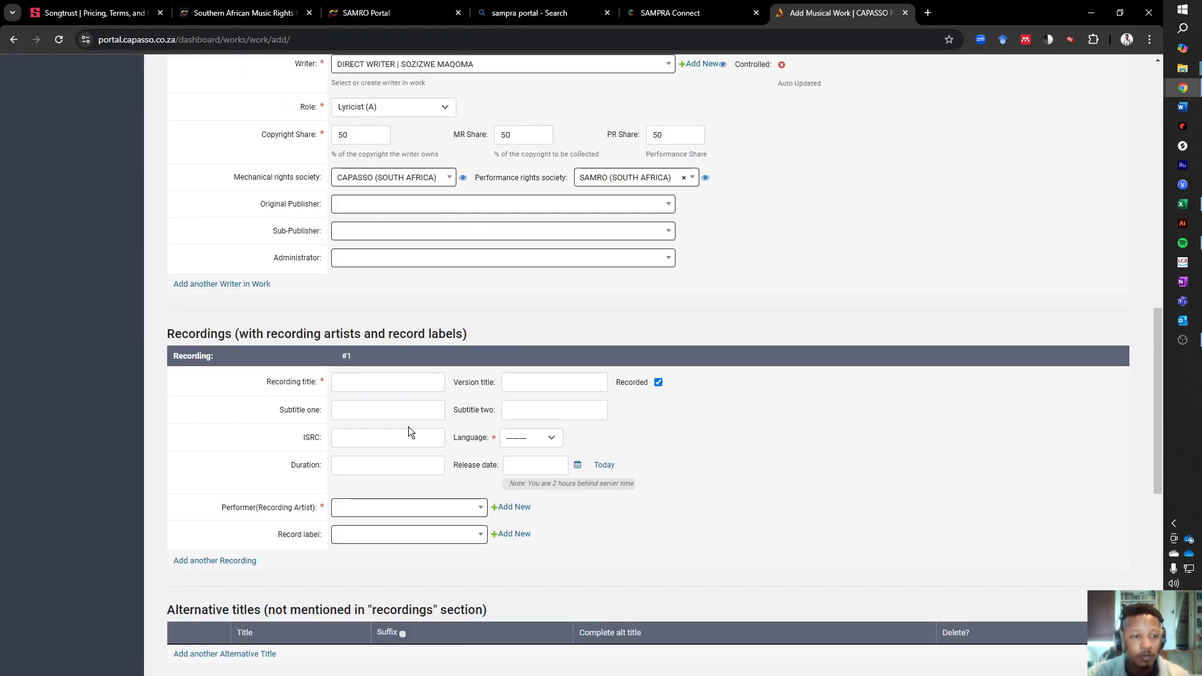
left_click(402, 382)
key("ctrl+v")
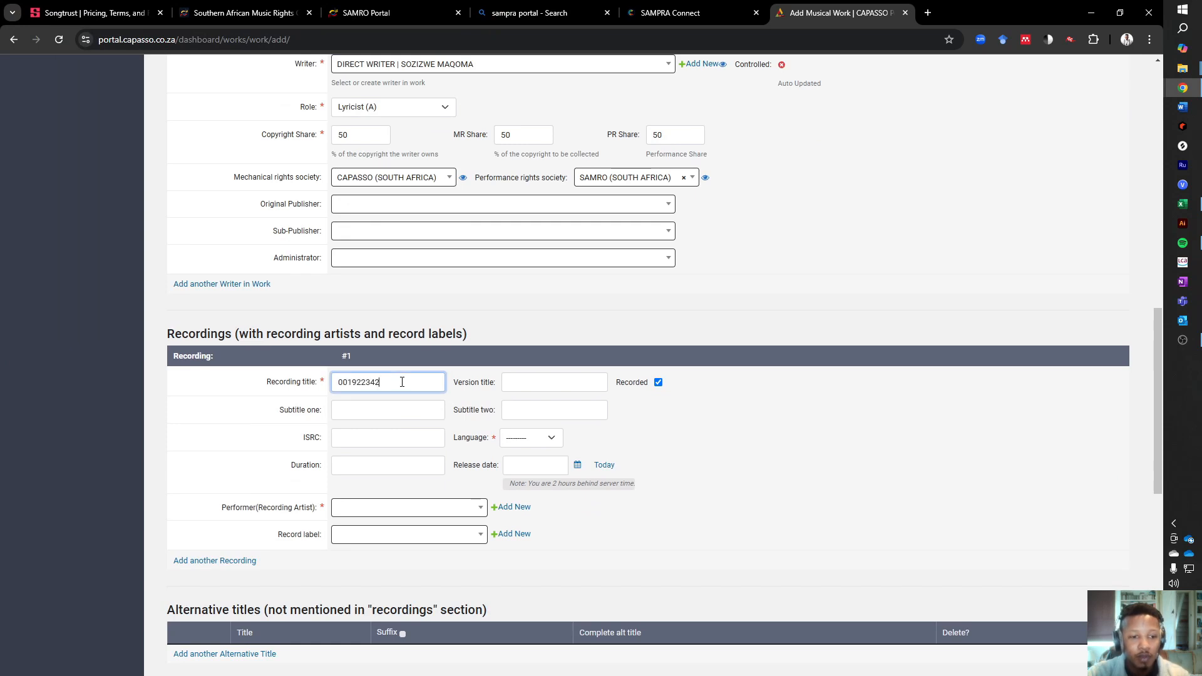
left_click_drag(398, 382, 219, 366)
key("BackSpace")
type("Ba")
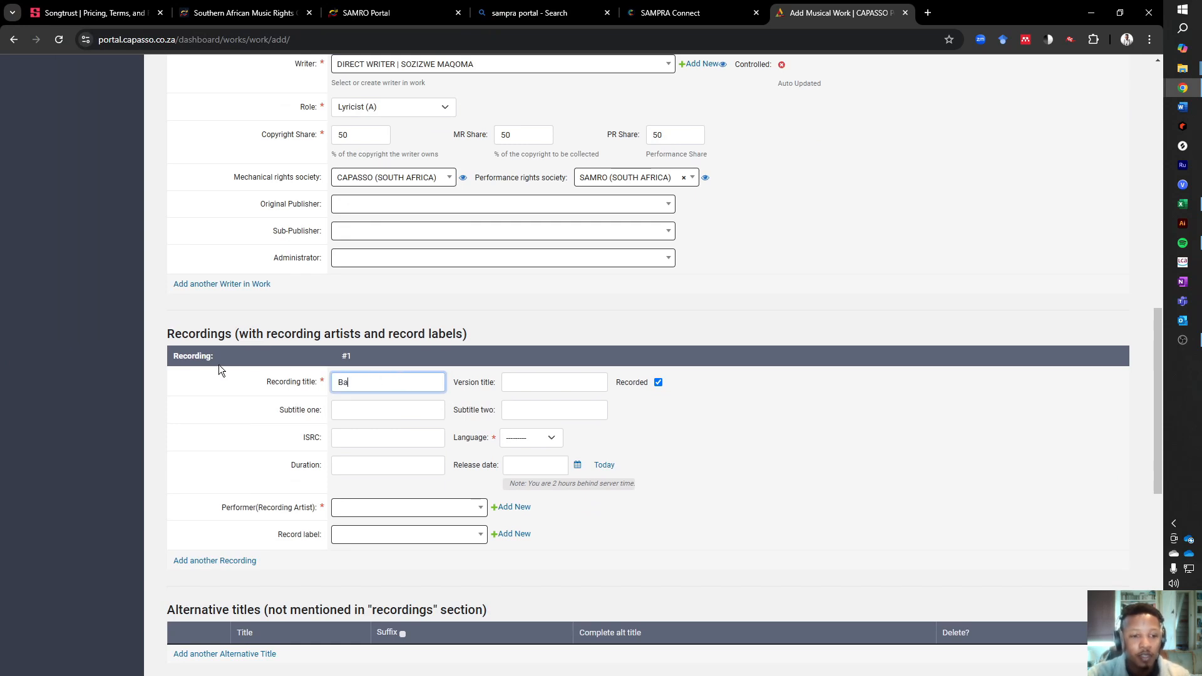
type("ck In I")
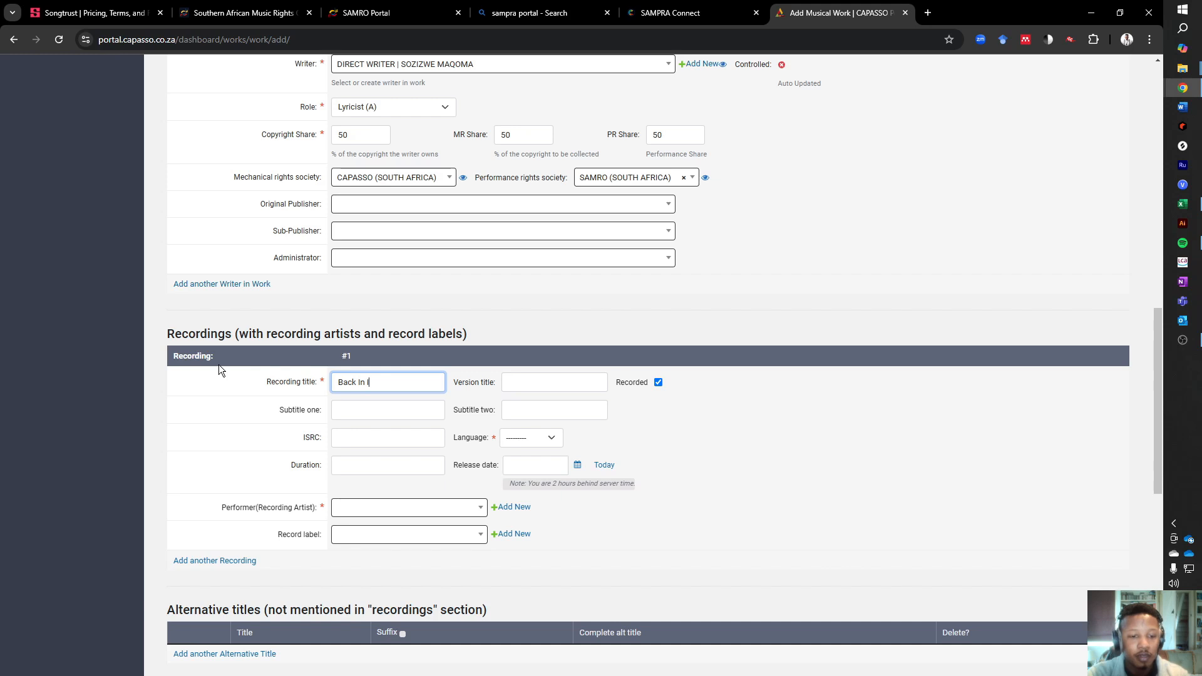
type("LL City")
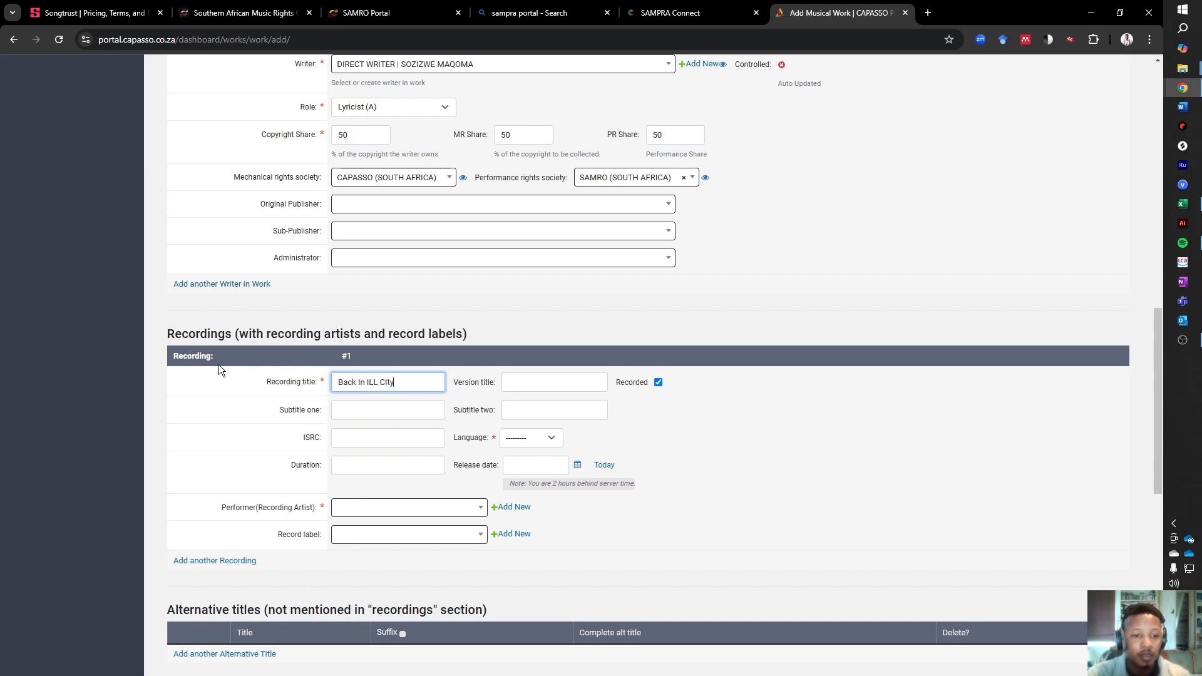
- Reuse the recording title in subtitle one, extending it to "Back In ILL City (Feat King Sozi)"
key("ctrl+a")
left_click(388, 380)
left_click_drag(424, 386, 314, 384)
key("ctrl+c")
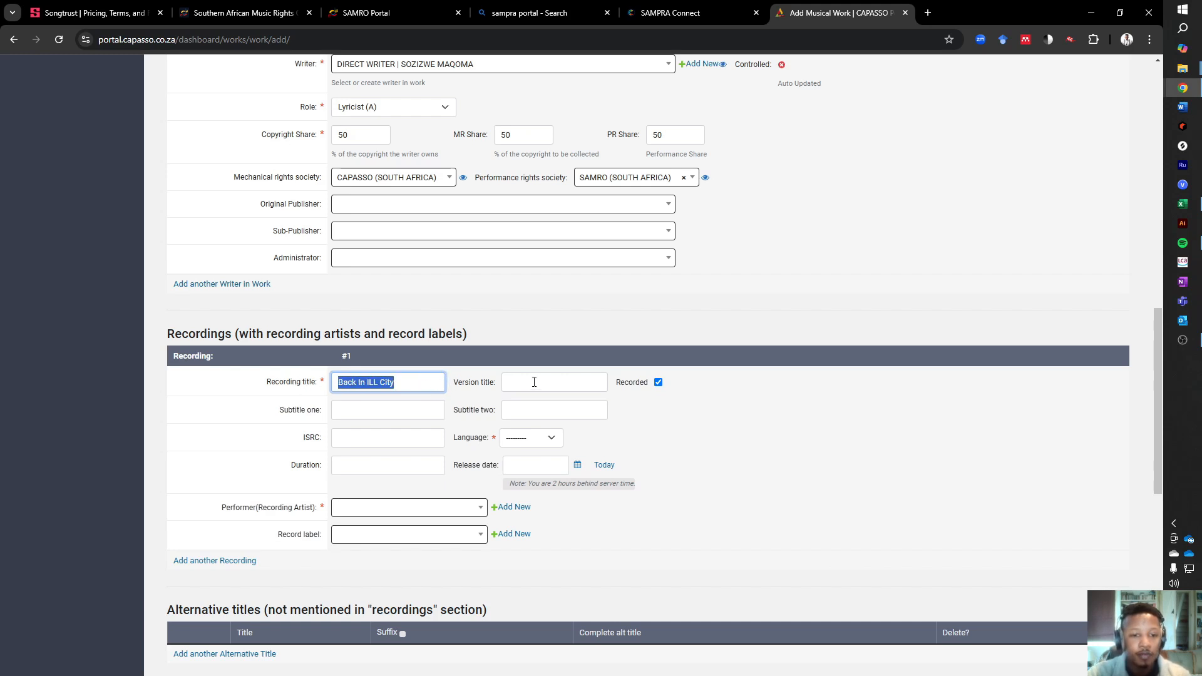
left_click(534, 382)
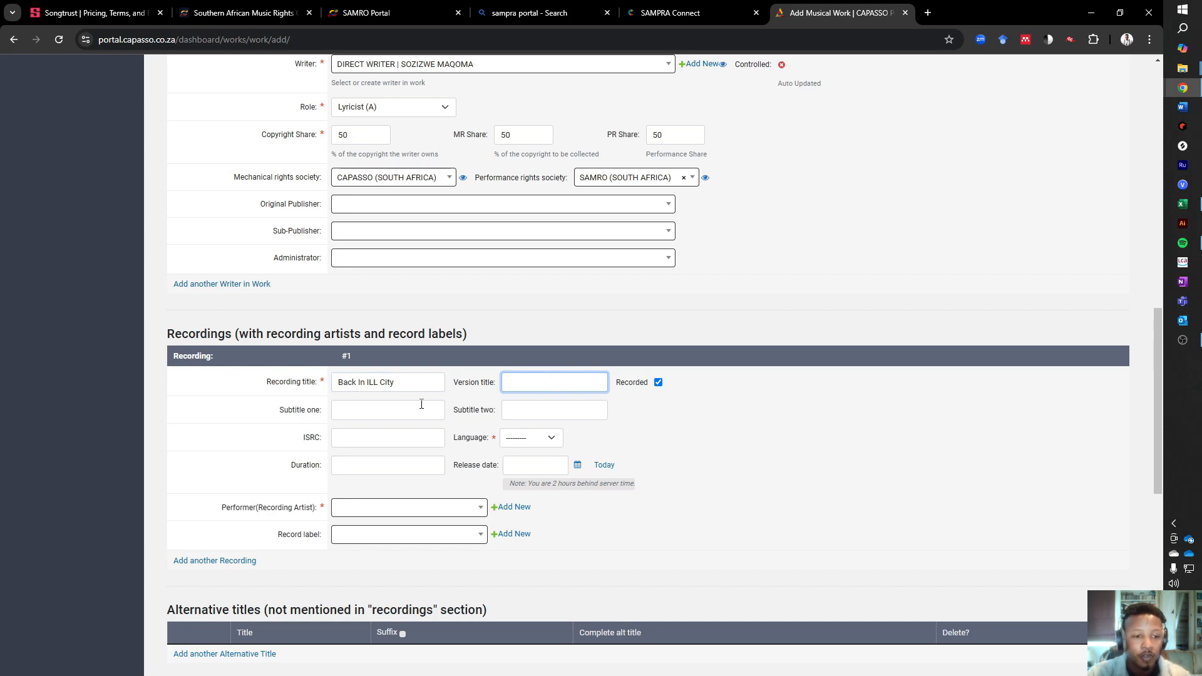
left_click(368, 407)
key("ctrl+v")
type("(Feat King Soz")
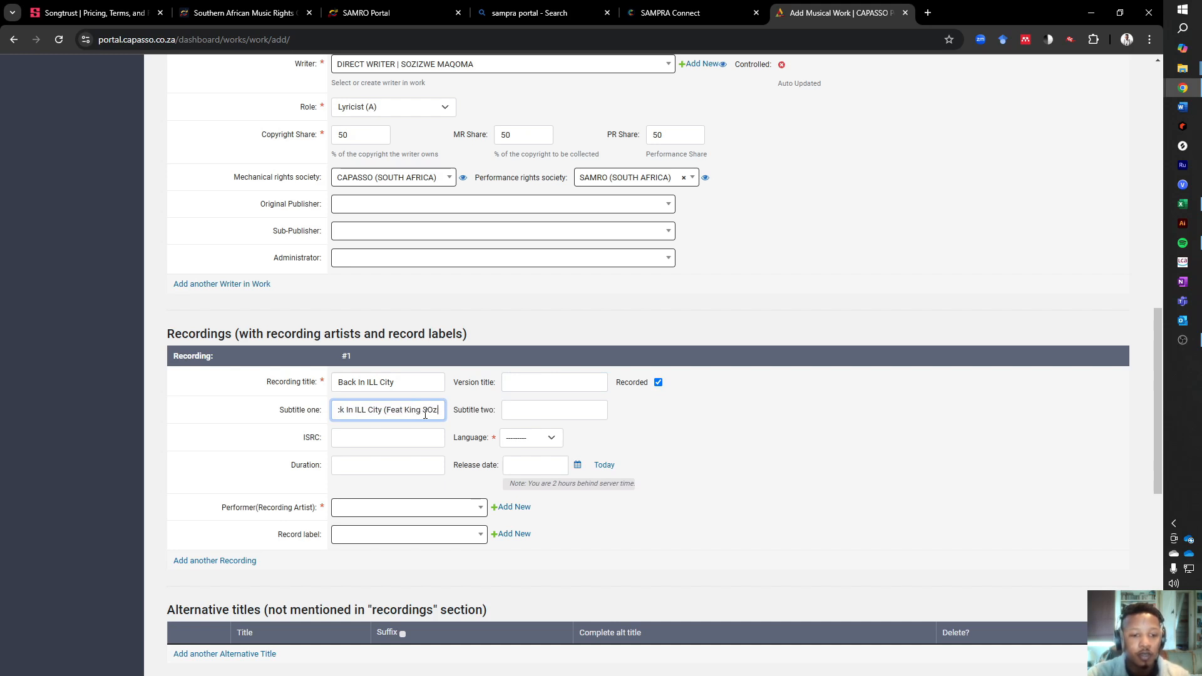
type("i)")
- Set subtitle two to "Back In ILL City (Ft. King Sozi)" and add a period after "Feat" in subtitle one
key("ctrl+a")
key("ctrl+c")
left_click(551, 415)
key("ctrl+v")
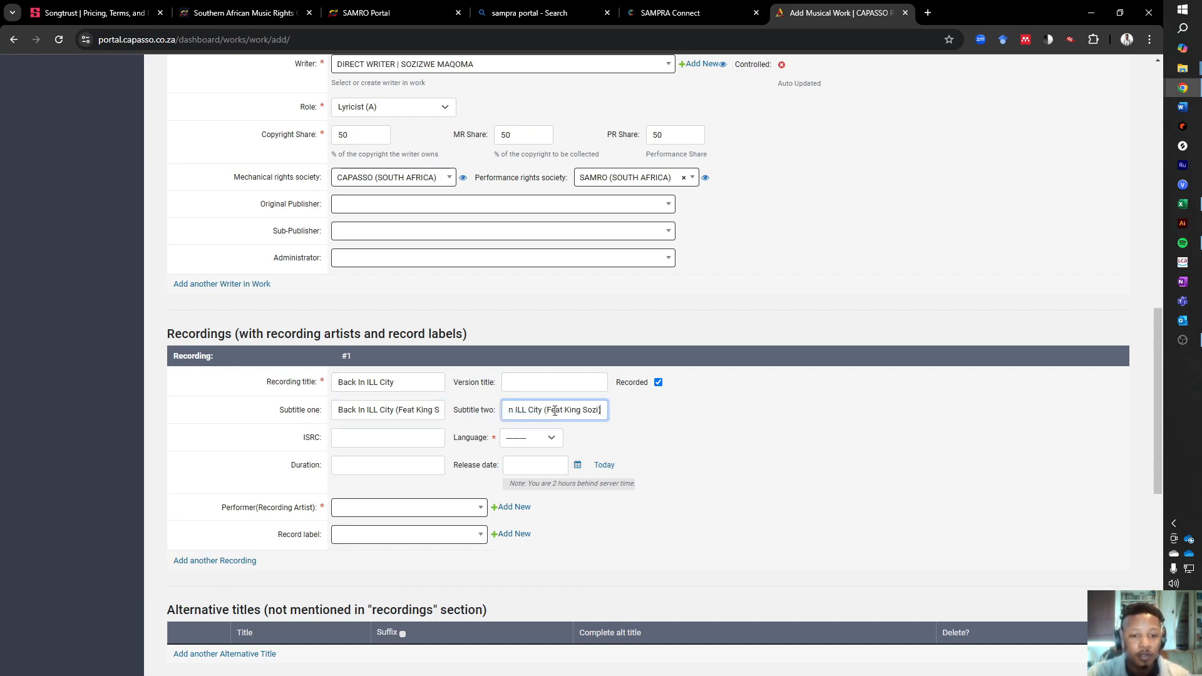
left_click(556, 411)
key("BackSpace")
key("BackSpace")
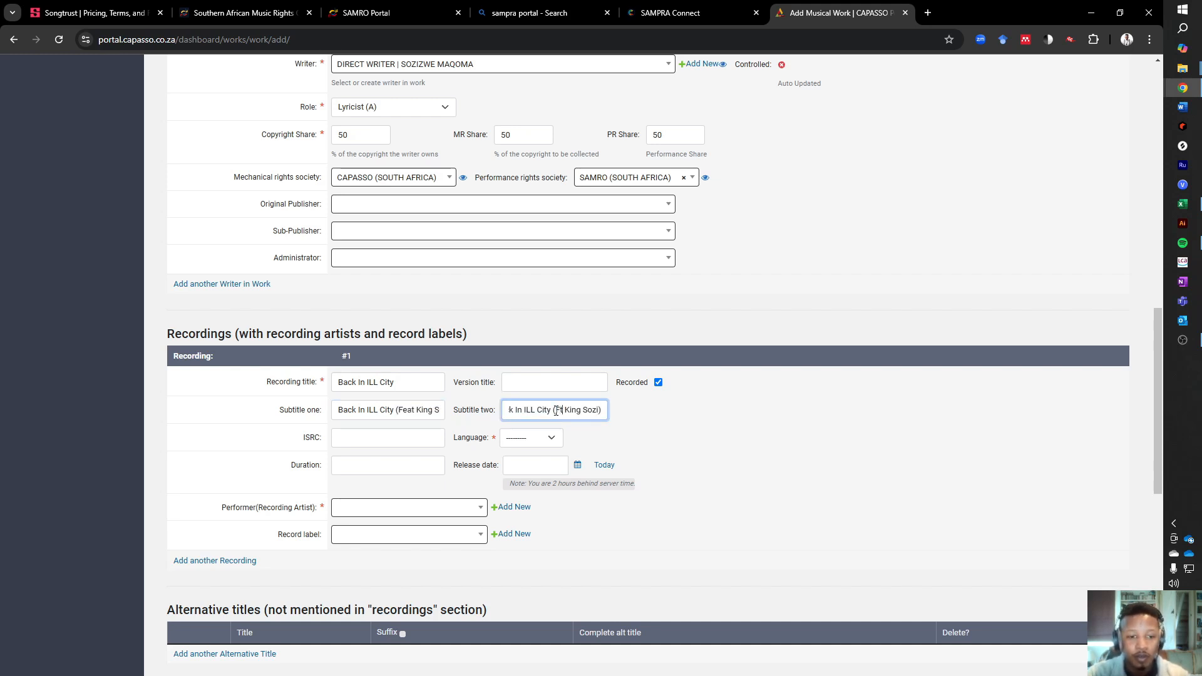
type(".")
left_click(415, 410)
type(".")
- Copy the ISRC ZAIN42400001 for Back In Ill City from the Excel ISRC sheet into the recording's ISRC field
left_click(425, 434)
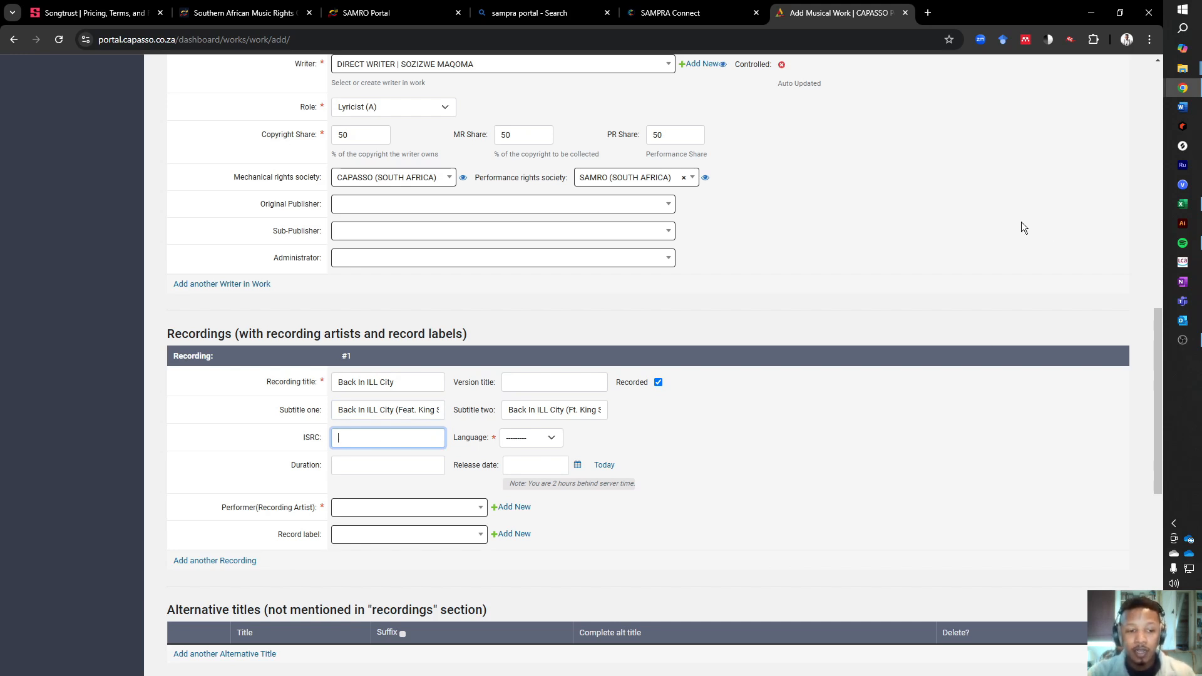
left_click(1182, 203)
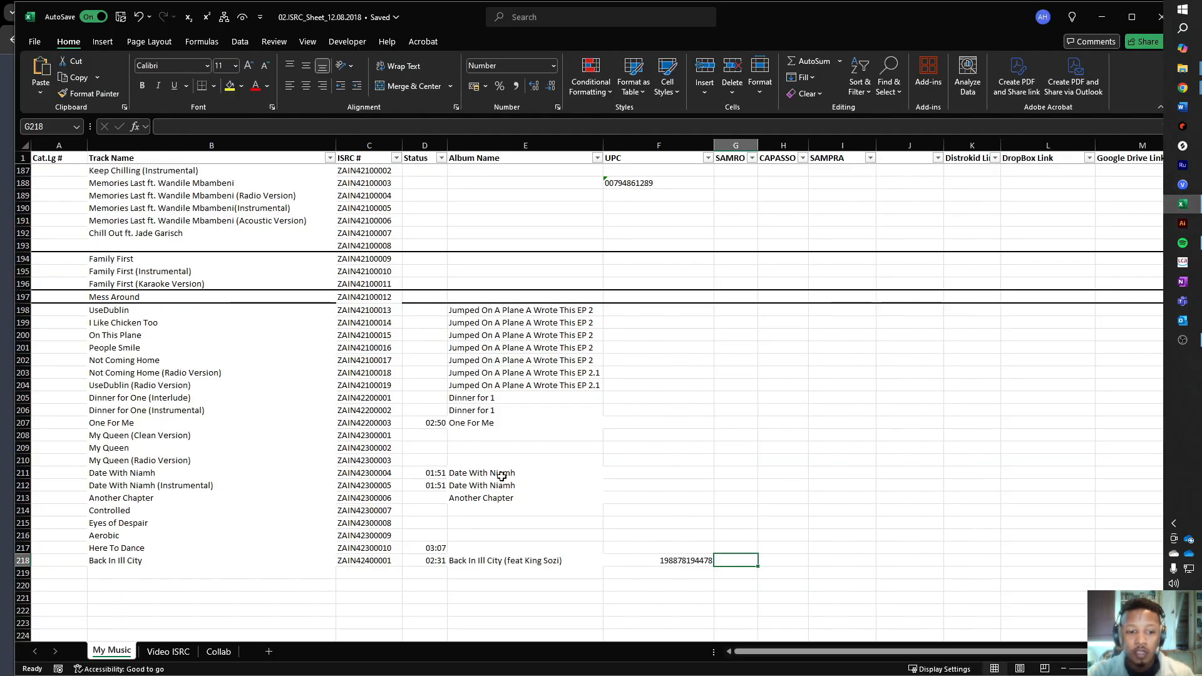
left_click(392, 560)
key("ctrl+c")
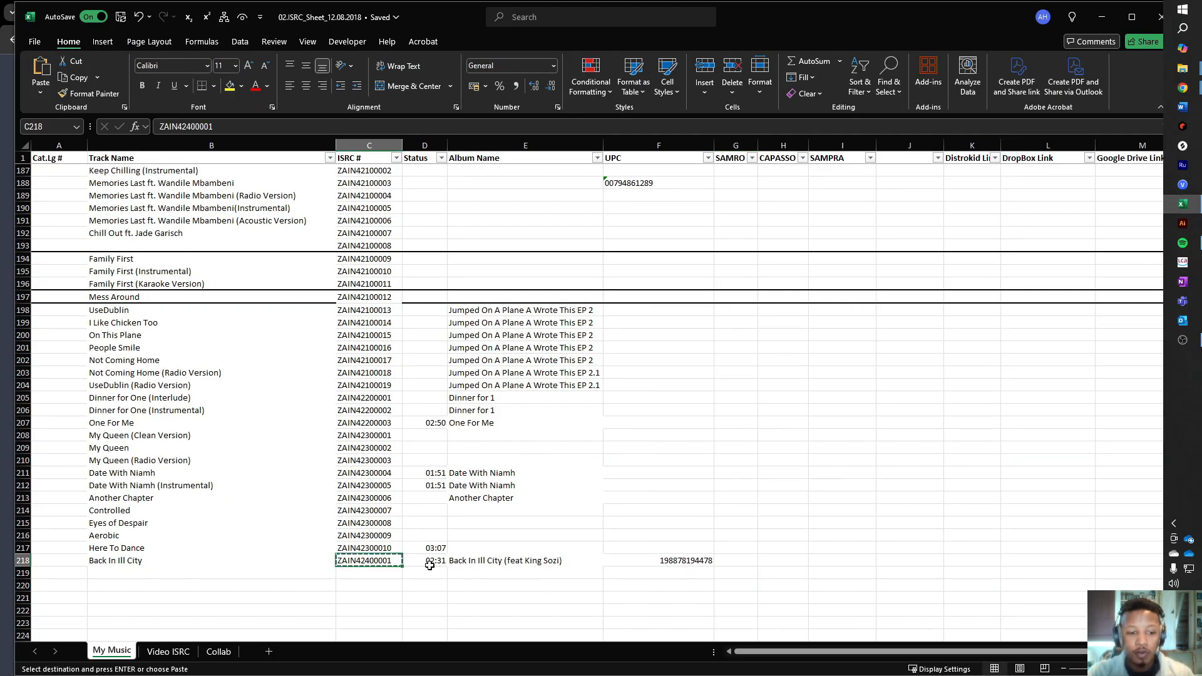
key("alt+Tab")
key("ctrl+v")
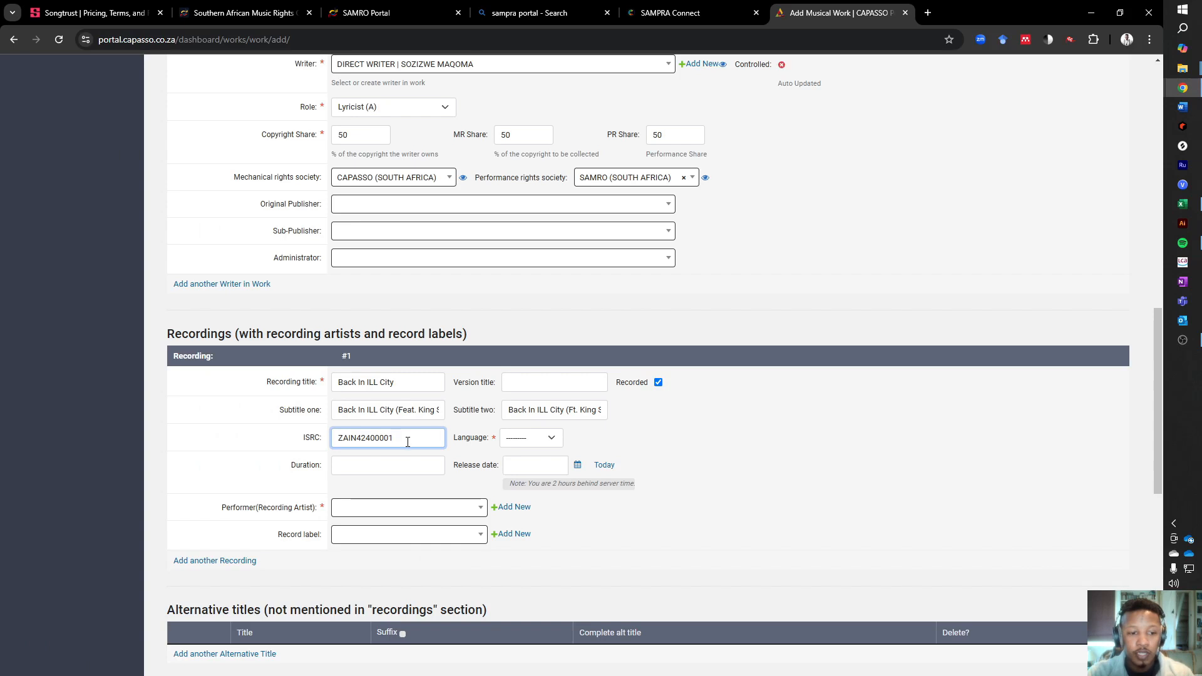
double_click(393, 443)
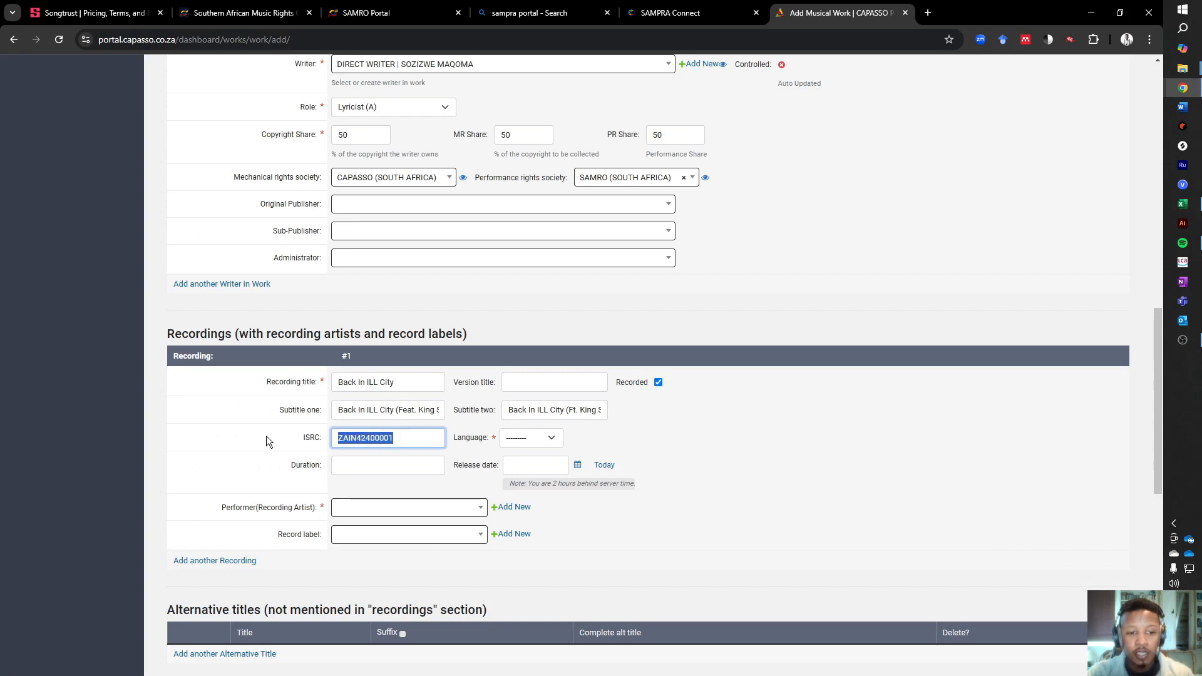
- Set the recording's language to English, its duration to 0:02:31 and its release date to 2024-11-20
left_click(549, 438)
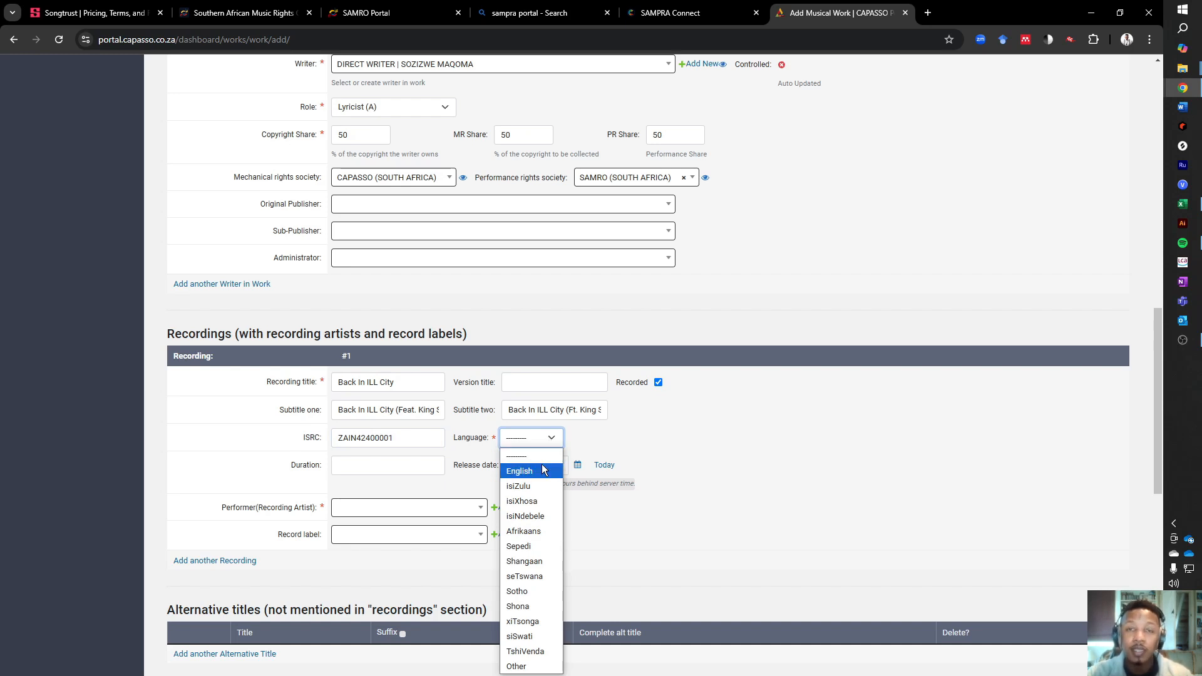
left_click(528, 473)
left_click(413, 467)
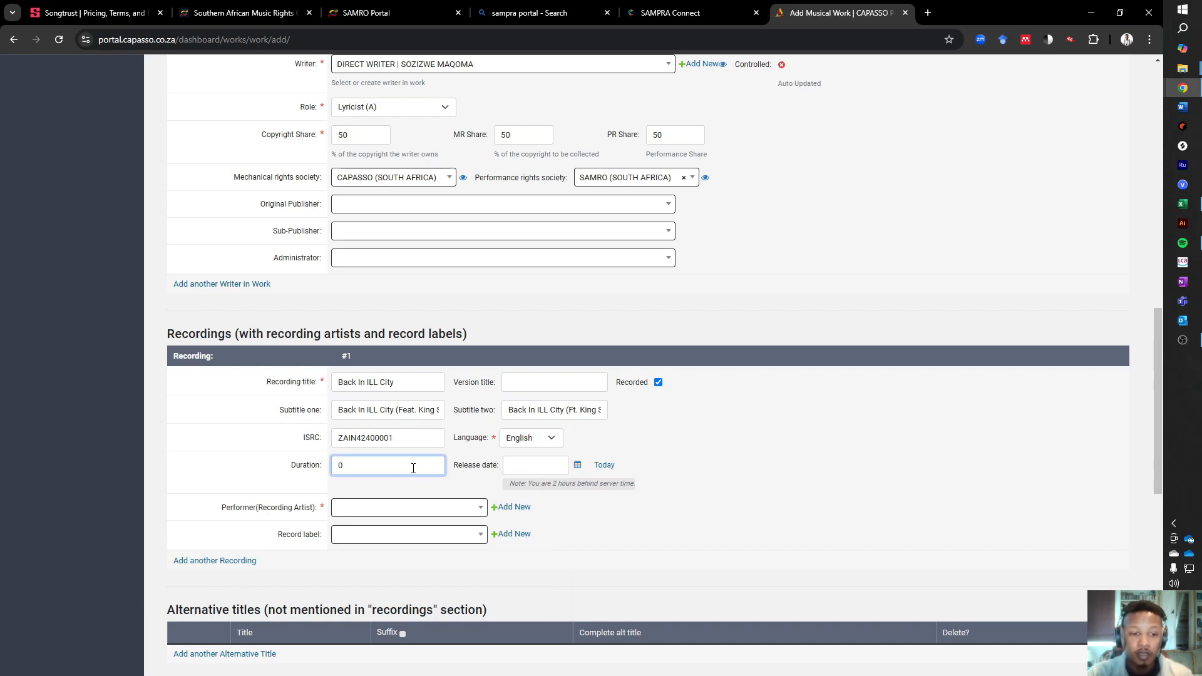
type(":02:31")
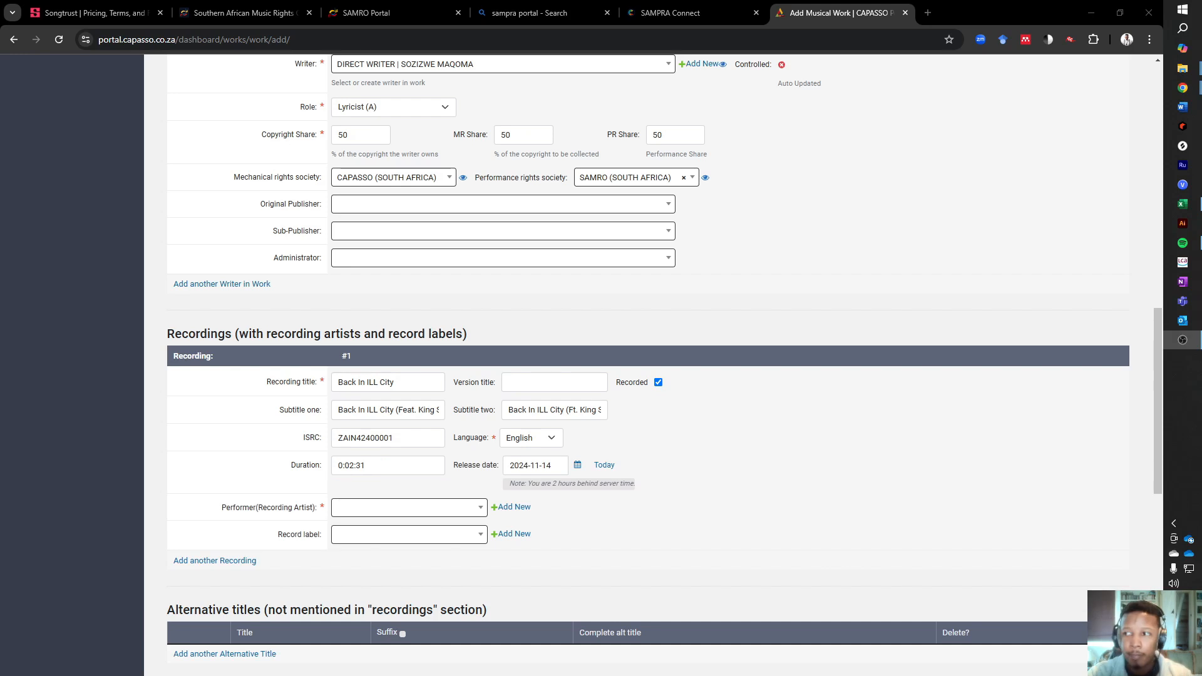
left_click(575, 468)
left_click(652, 504)
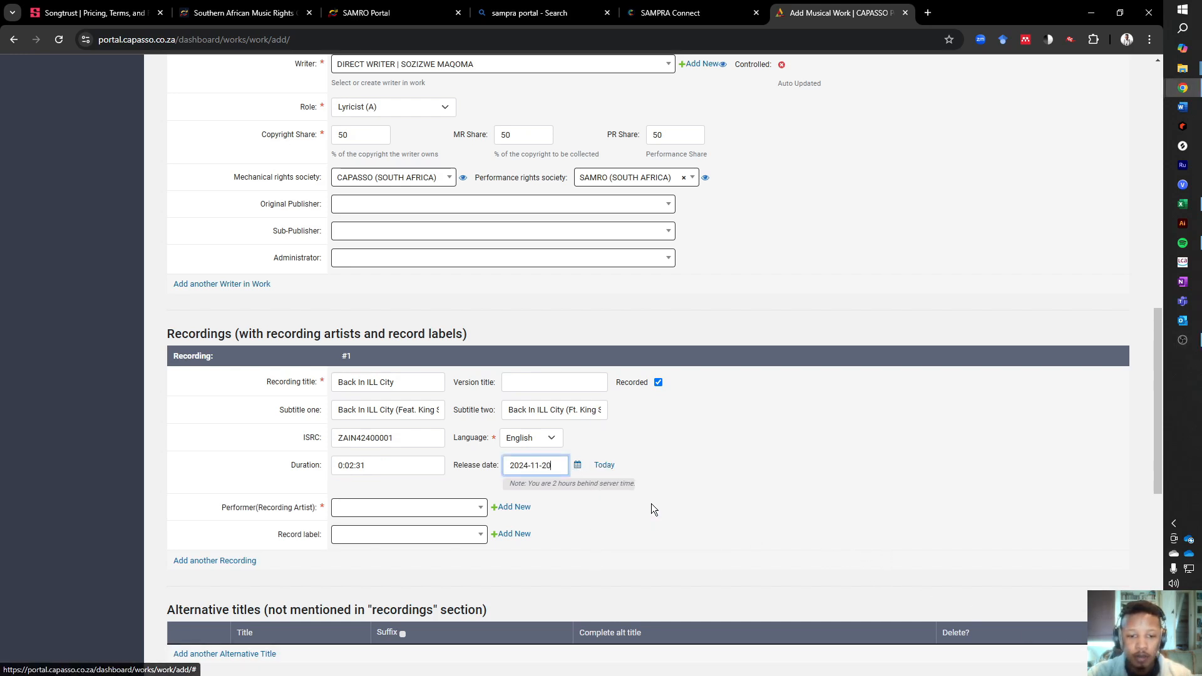
- Search the performers for "Skill" and select SKILLMUSICSA as the recording artist
left_click(372, 510)
type("Skill")
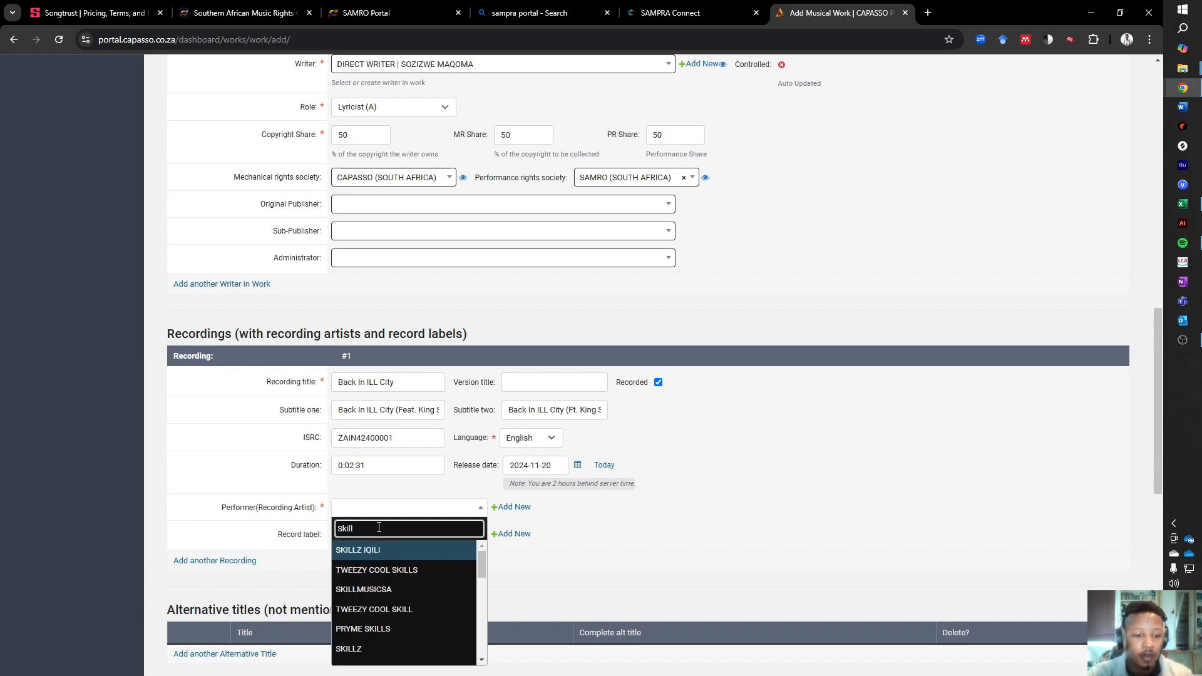
left_click(379, 594)
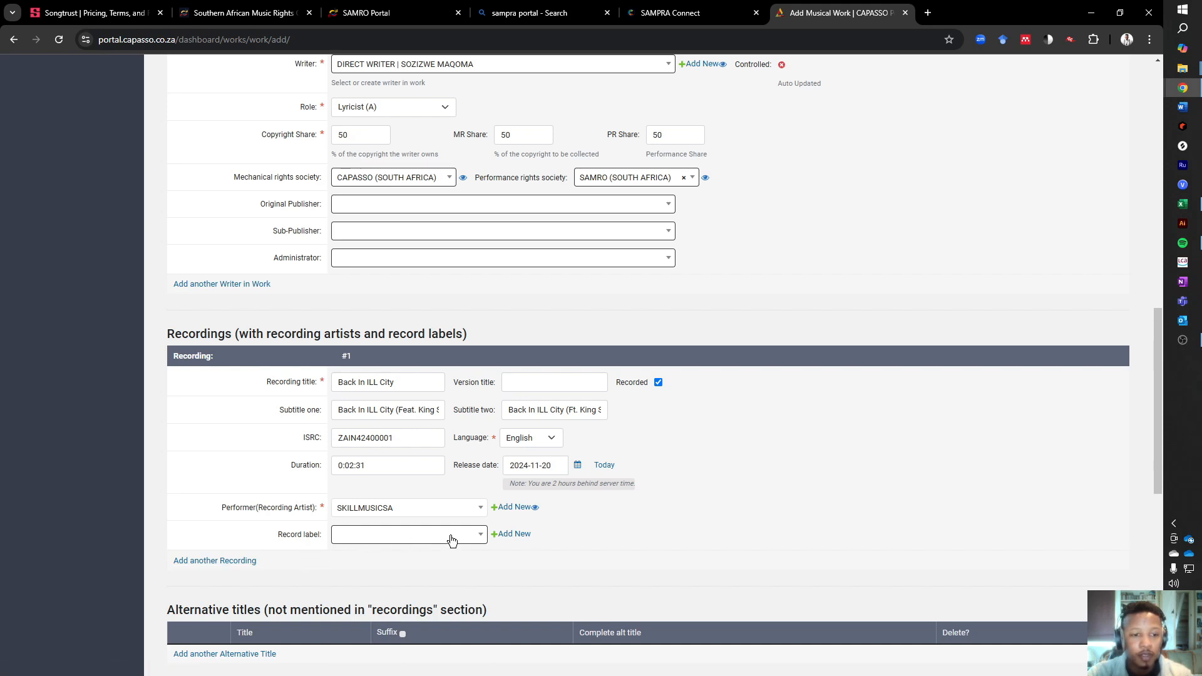
- Add an alternative title to the work, copying "Back In ILL City (Feat. King Sozi)" from subtitle one
scroll(531, 539, "down", 2)
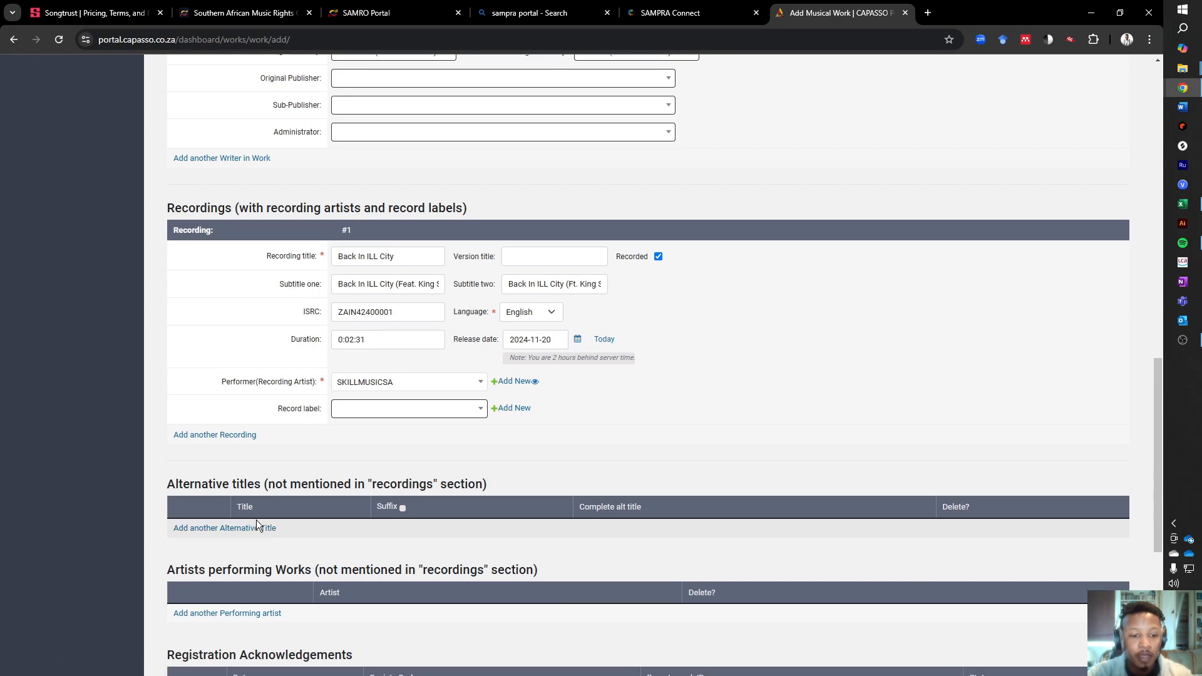
scroll(257, 519, "down", 2)
left_click(254, 406)
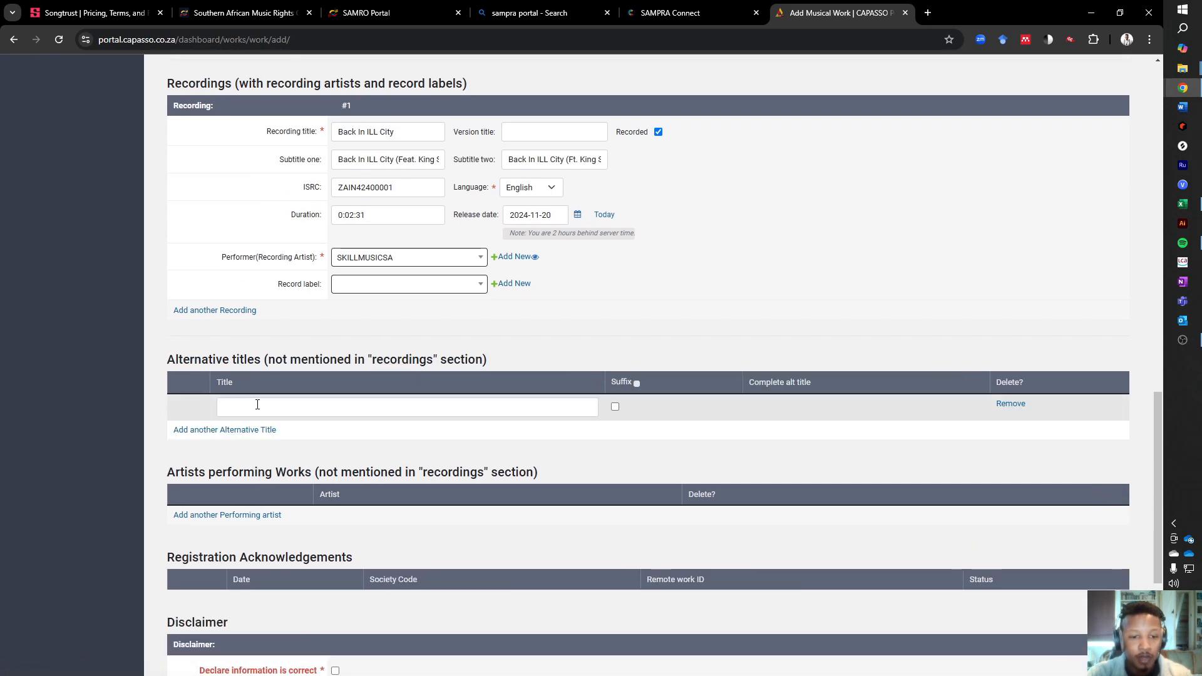
scroll(347, 371, "up", 2)
scroll(346, 371, "up", 1)
left_click(408, 322)
left_click(415, 343)
key("ctrl+a")
key("ctrl+c")
left_click(409, 594)
key("ctrl+v")
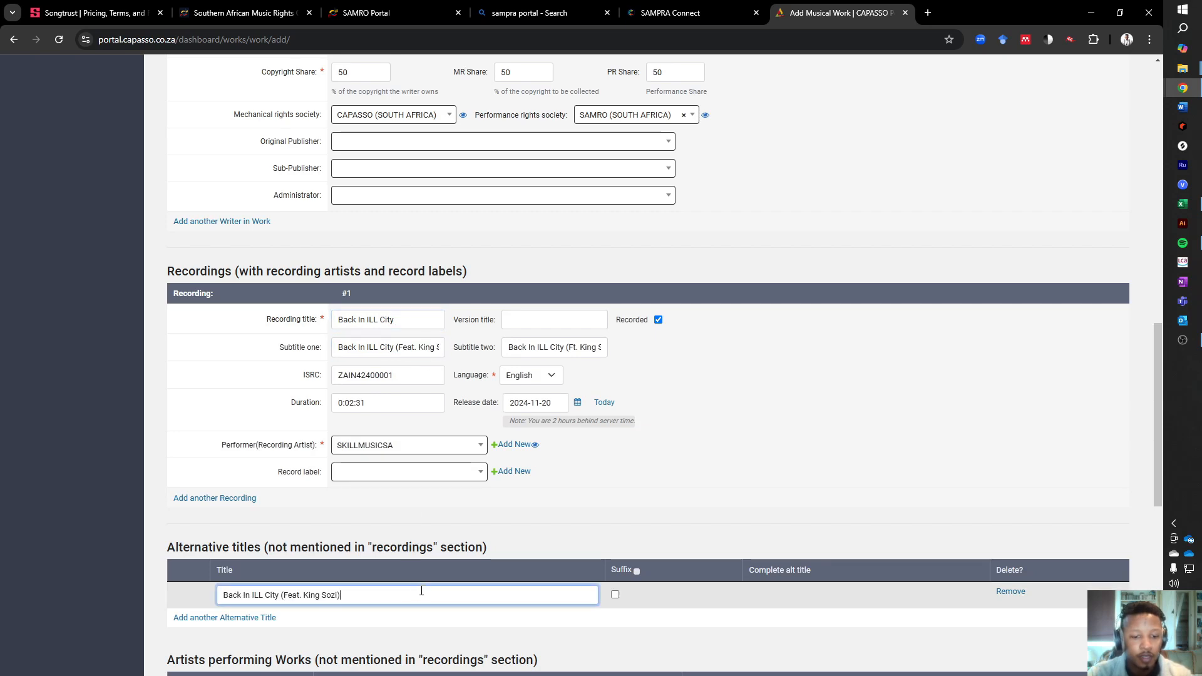
scroll(466, 563, "down", 3)
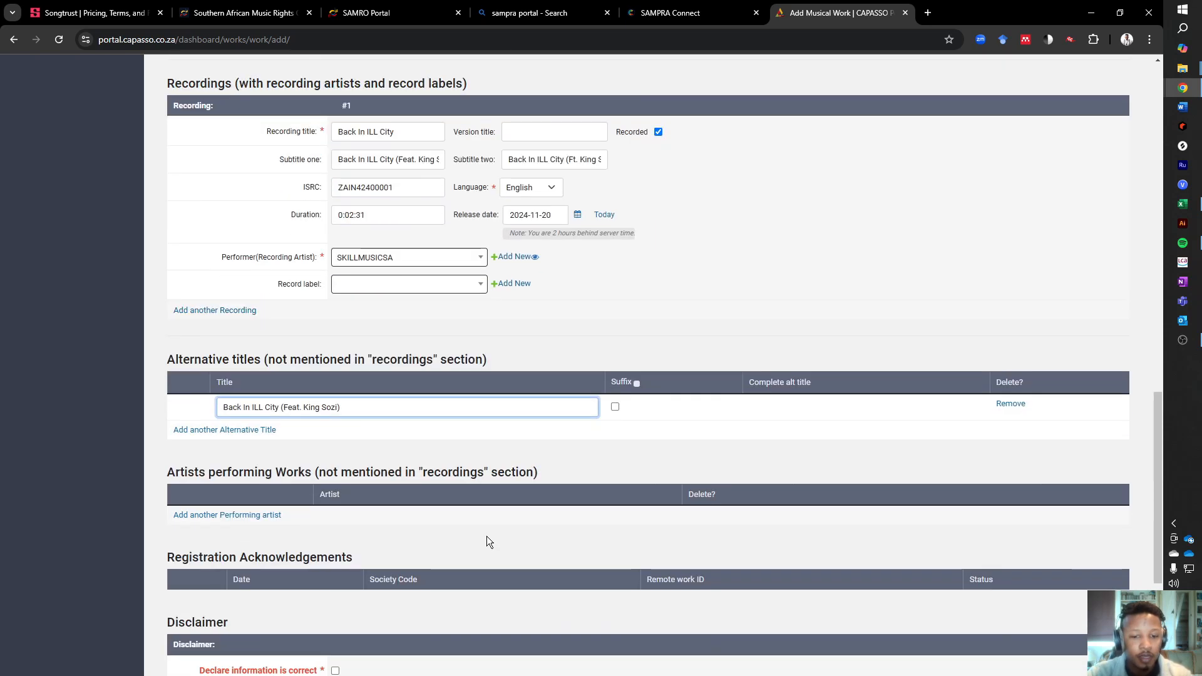
left_click(343, 451)
- Add a performing artist entry to the work and search the artist list for "King Sozi"
scroll(377, 453, "down", 4)
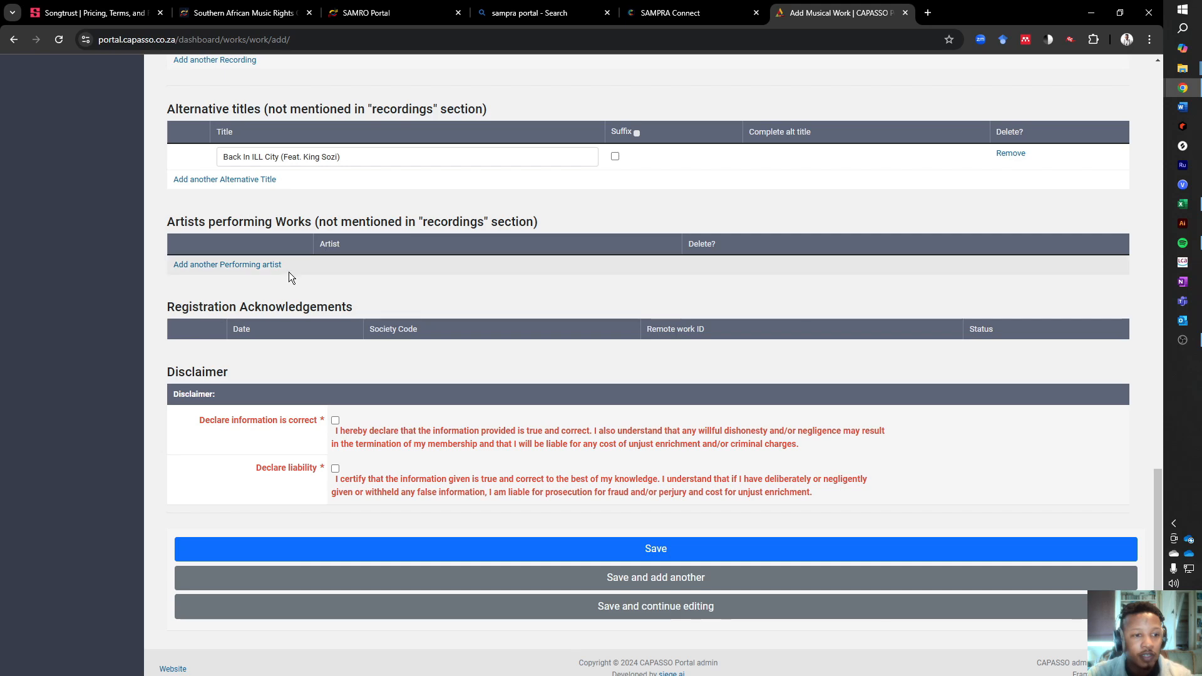
left_click(219, 267)
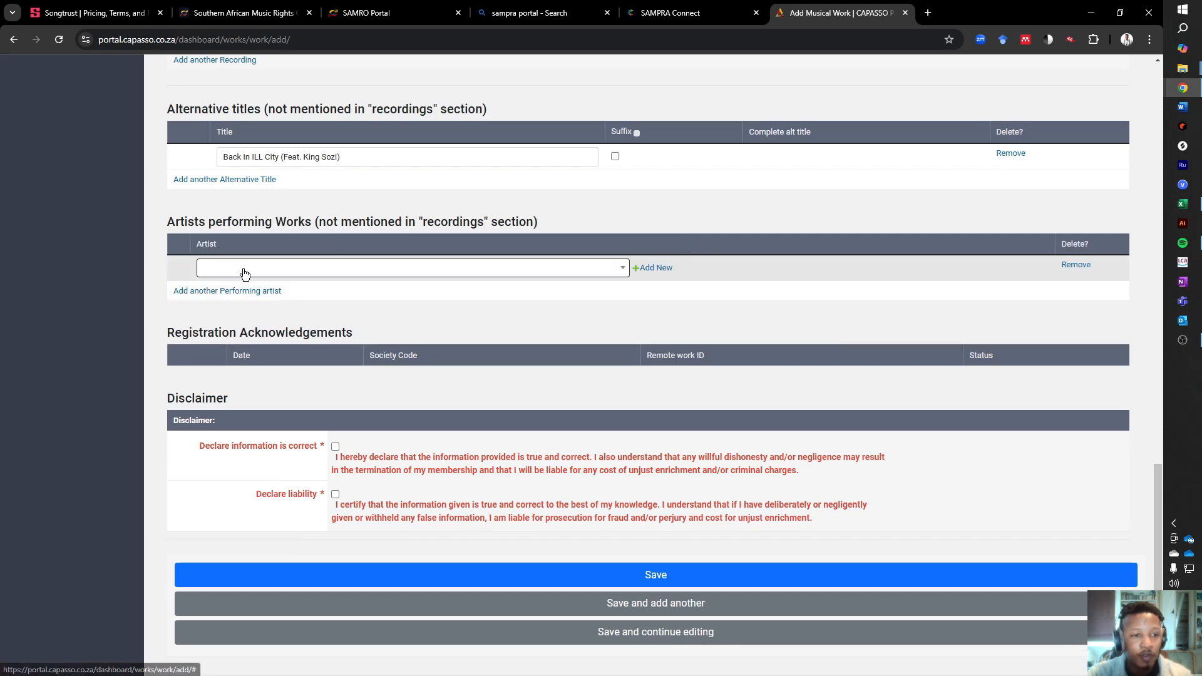
left_click(247, 269)
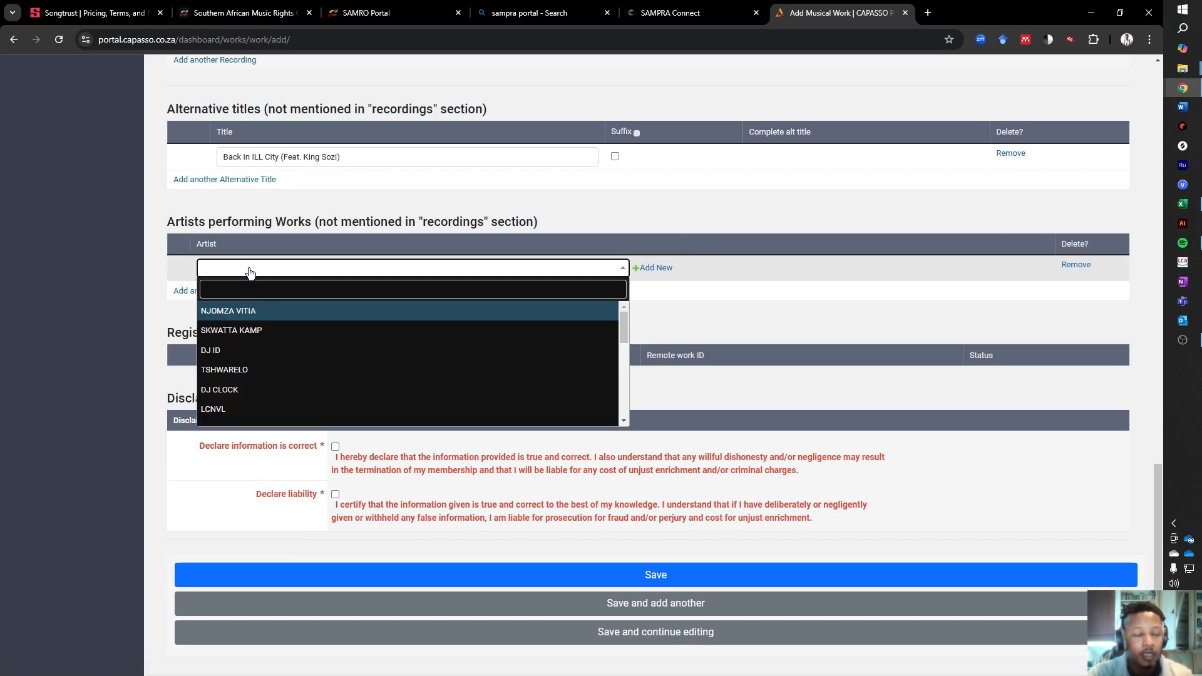
left_click(287, 288)
type("King ")
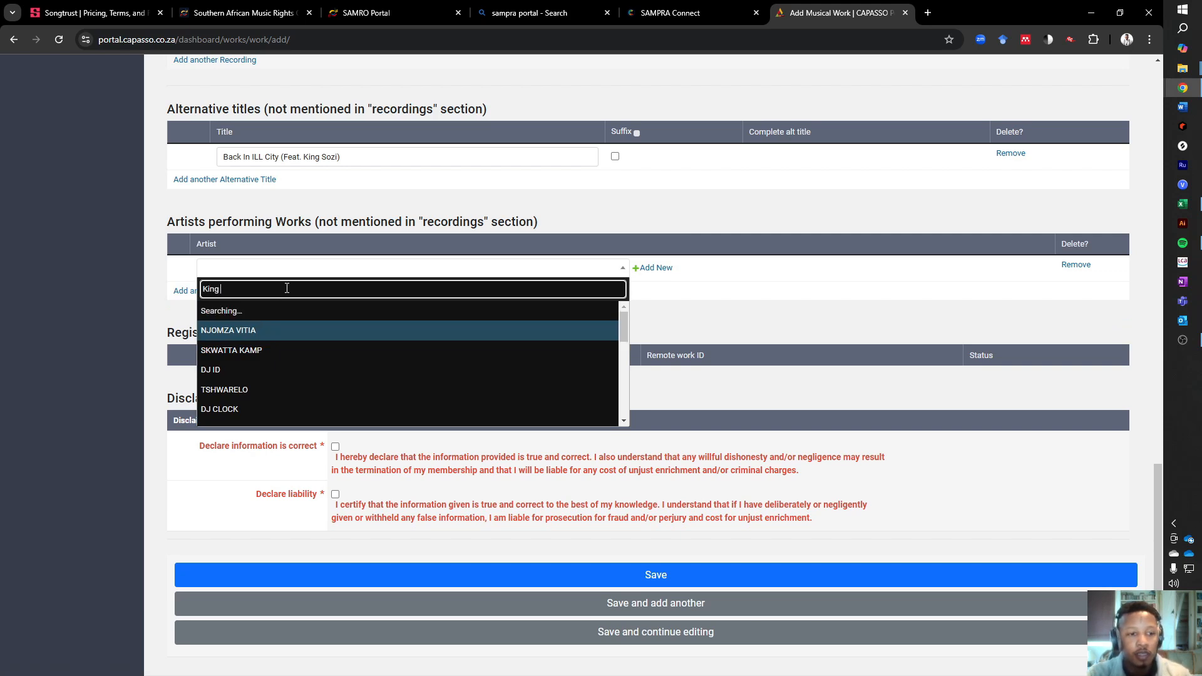
type("SOzi")
key("BackSpace")
key("BackSpace")
key("BackSpace")
type("ozi")
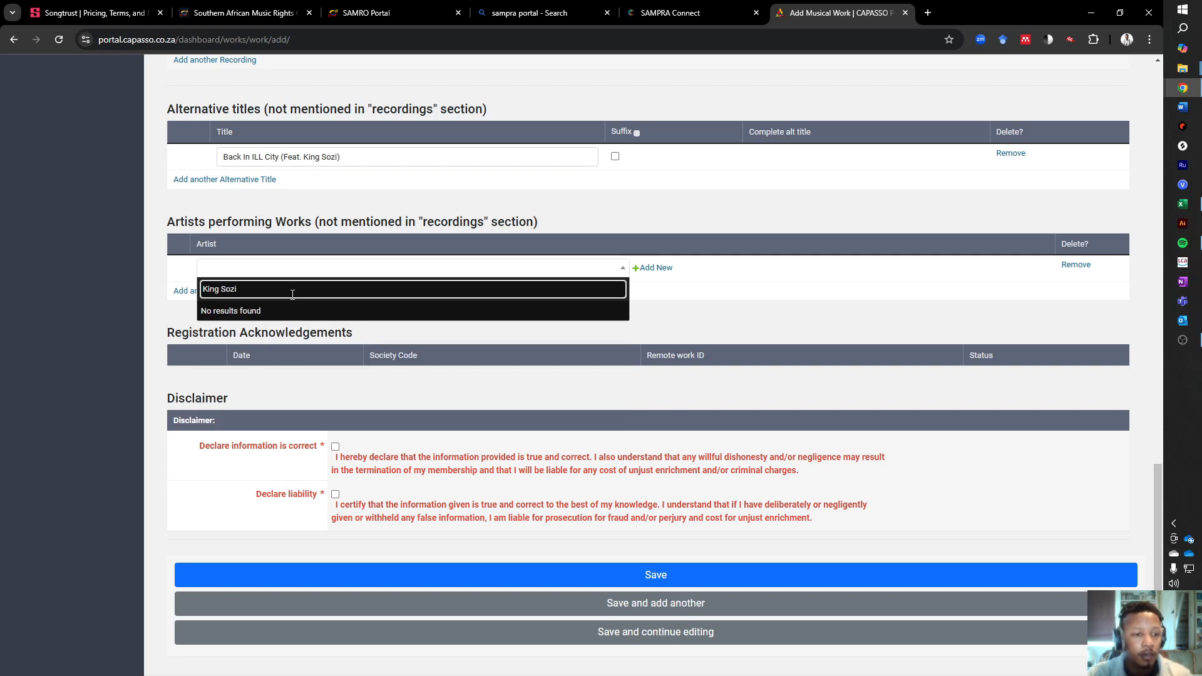
- Start a new performing artist record and fill in the featured artist's first and last name
left_click(645, 269)
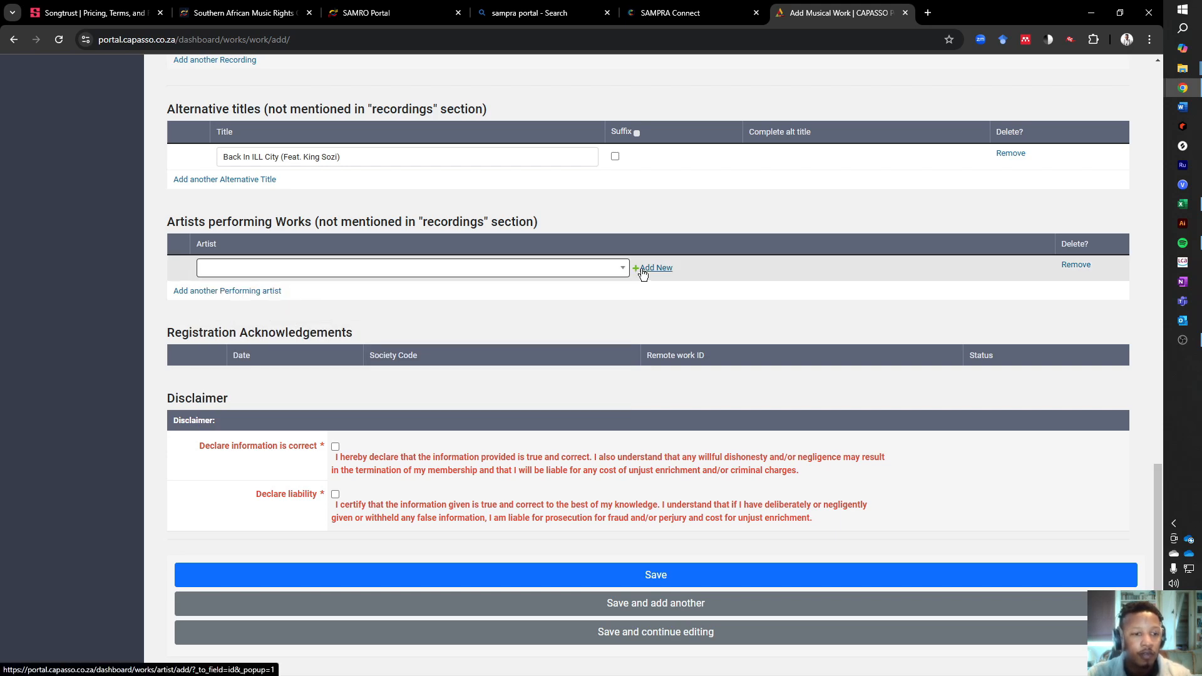
left_click(176, 117)
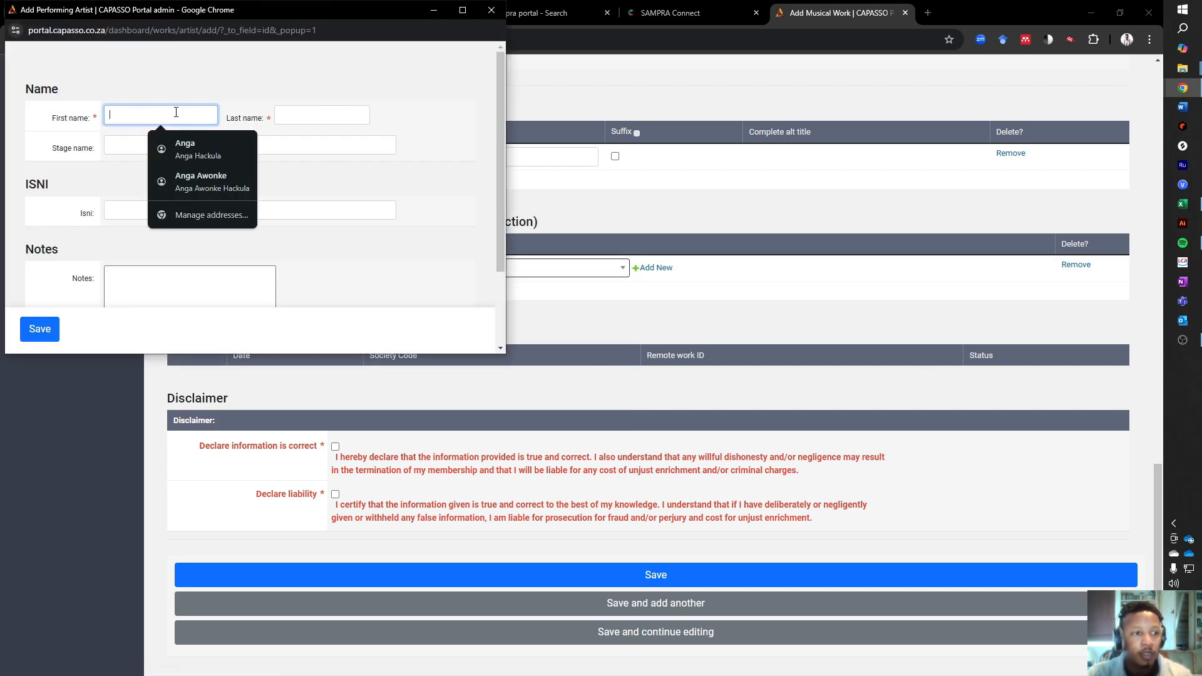
type("A")
key("BackSpace")
key("Tab")
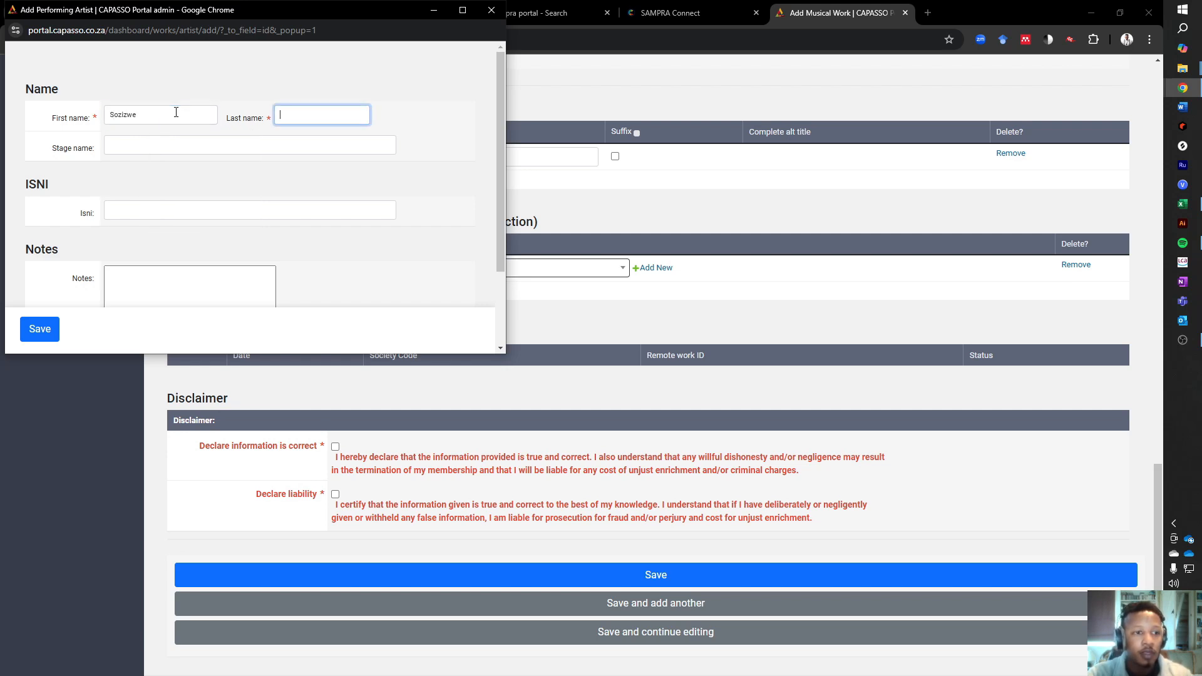
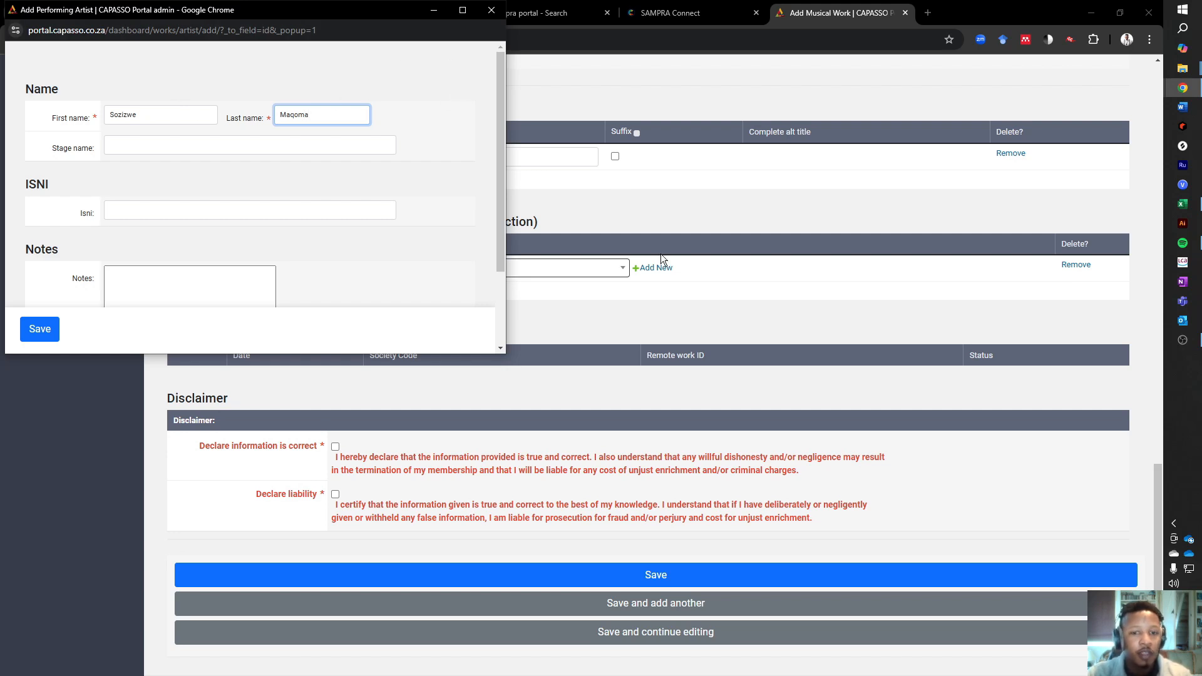
- Set the new artist's stage name to "King Sozi" and save the record as the work's performing artist
left_click(134, 145)
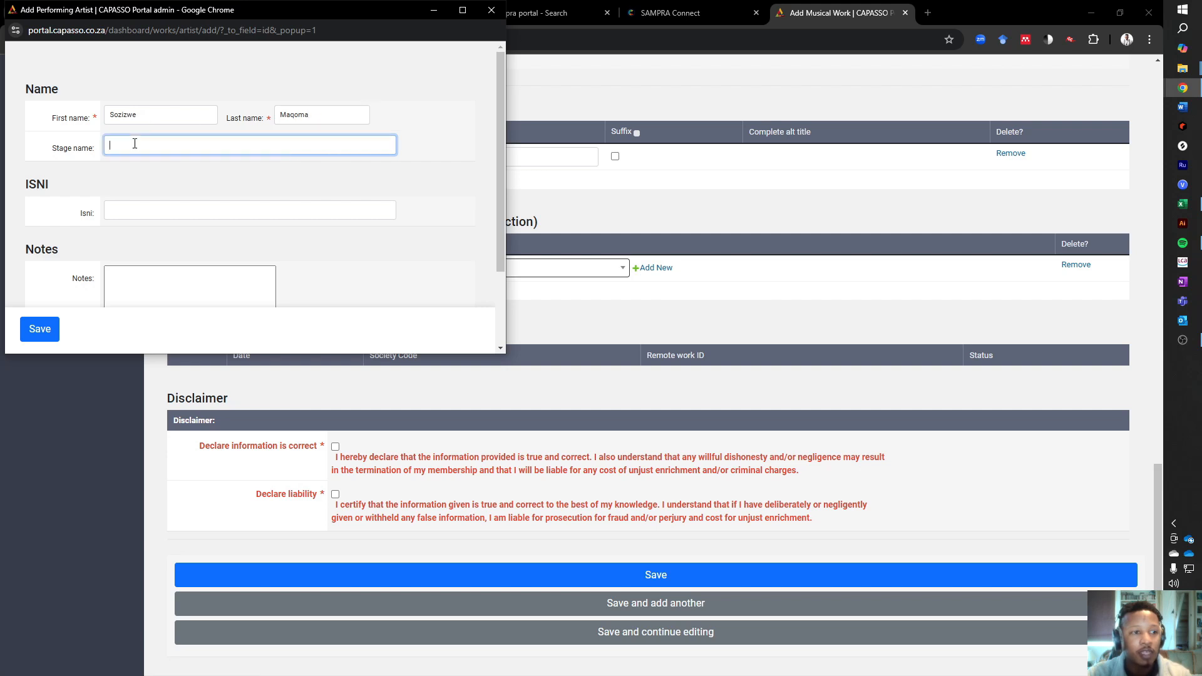
type("King ")
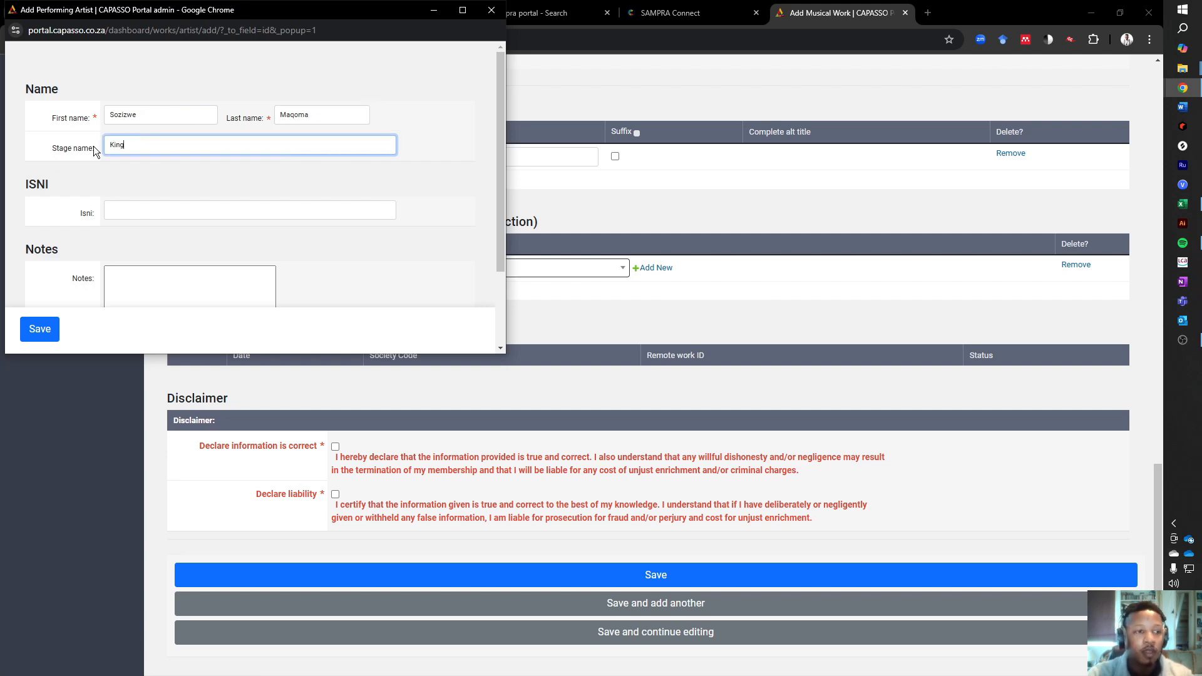
type("Soz")
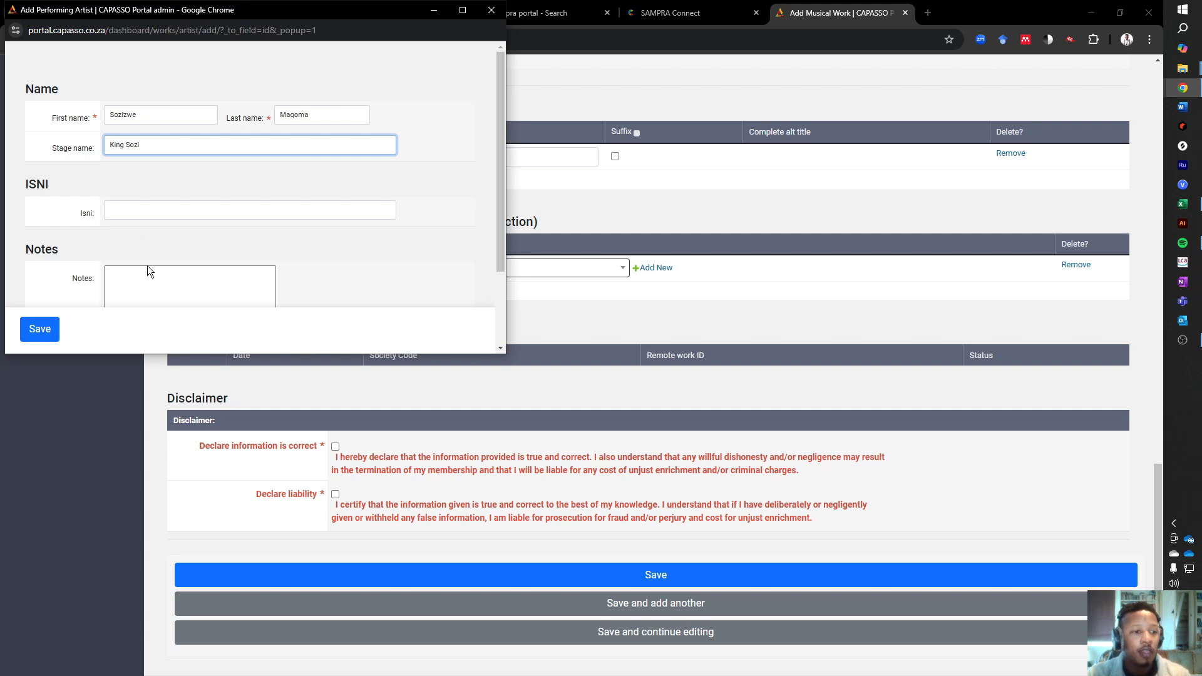
type("i")
left_click(38, 327)
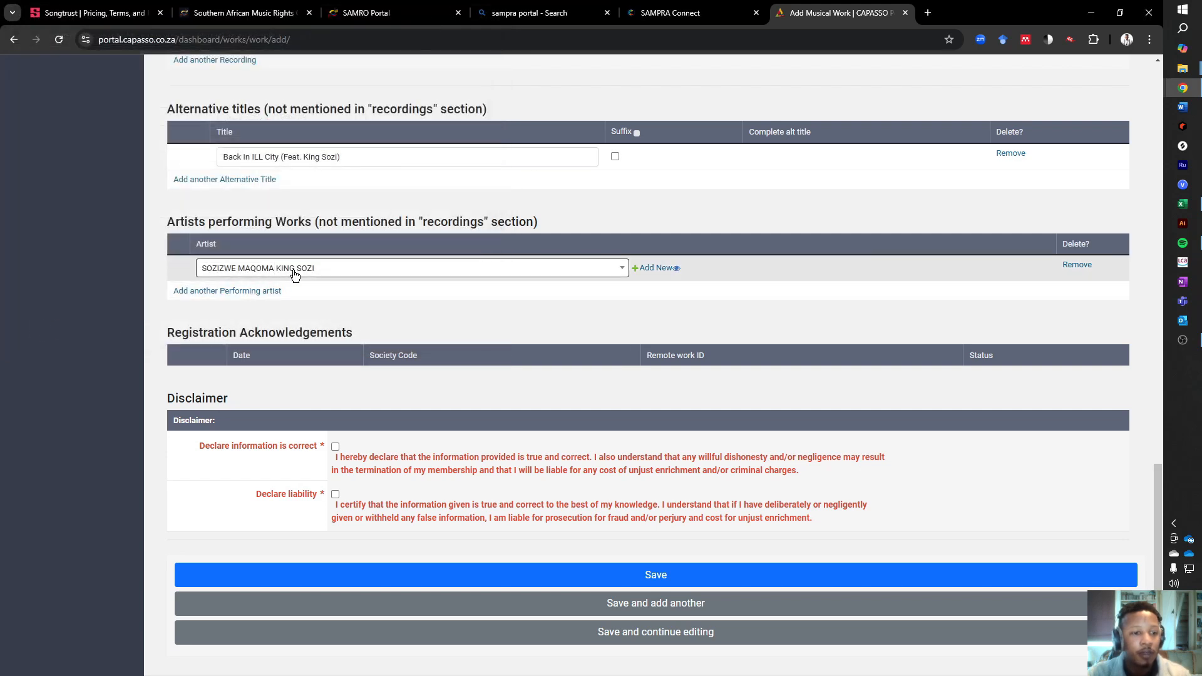
left_click(292, 271)
left_click(262, 275)
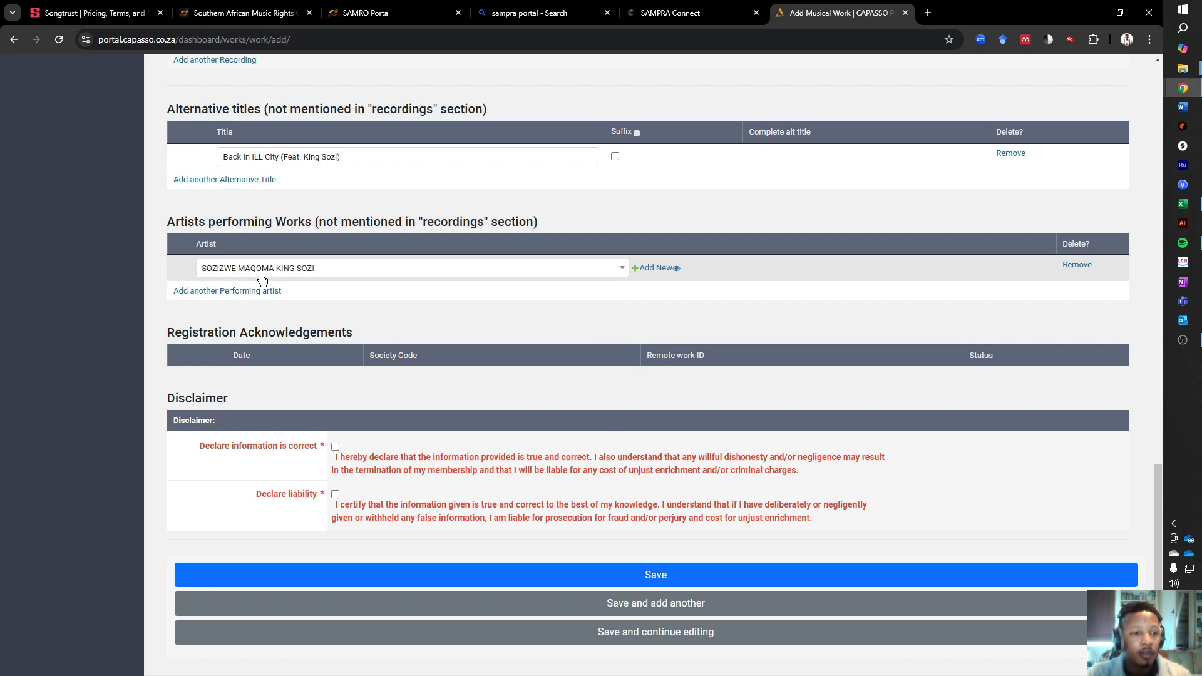
- Accept the correct-information and liability declarations and submit the musical work
scroll(294, 325, "down", 1)
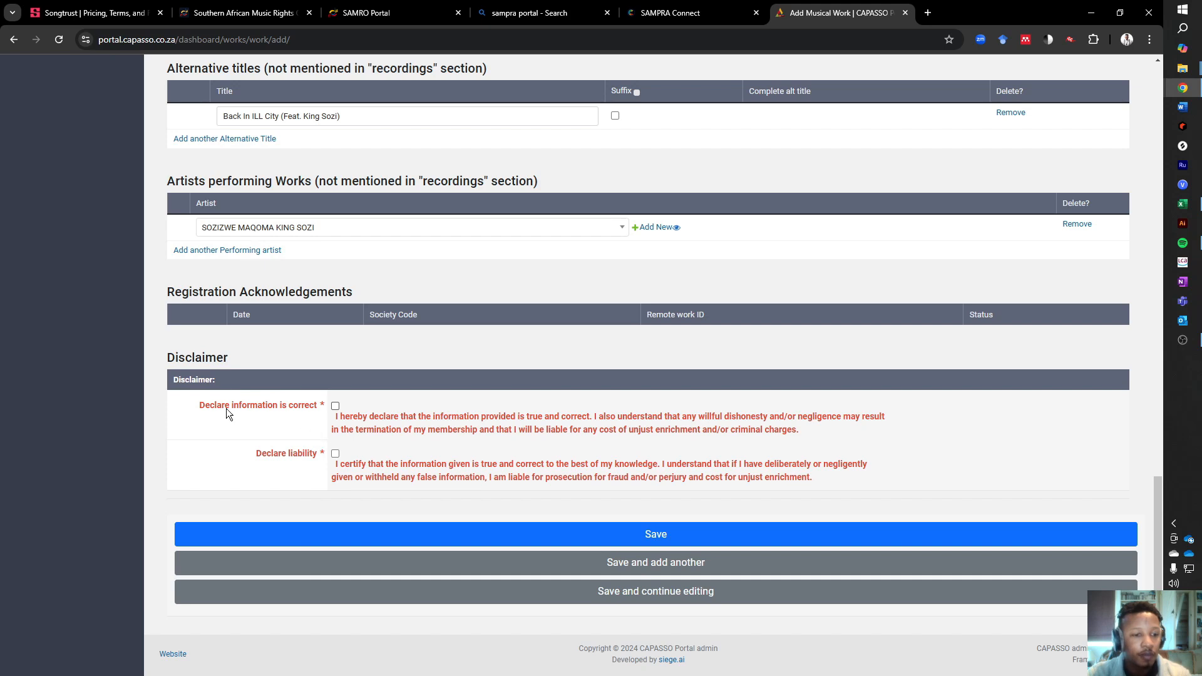
left_click(335, 406)
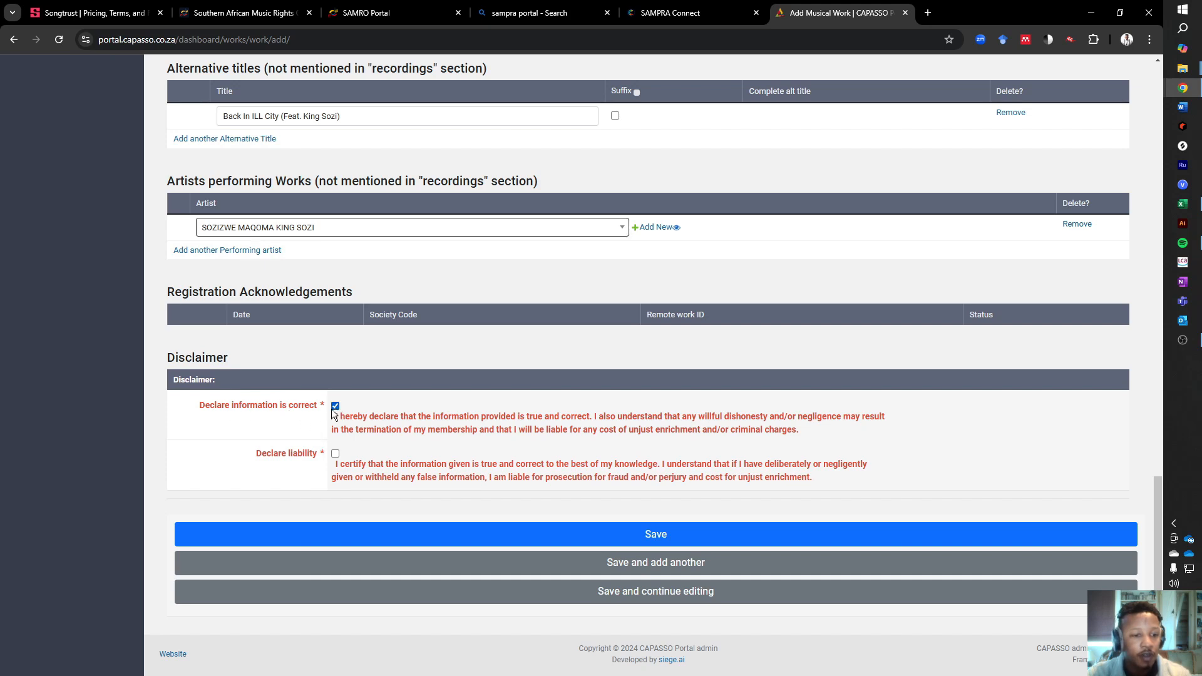
left_click(336, 454)
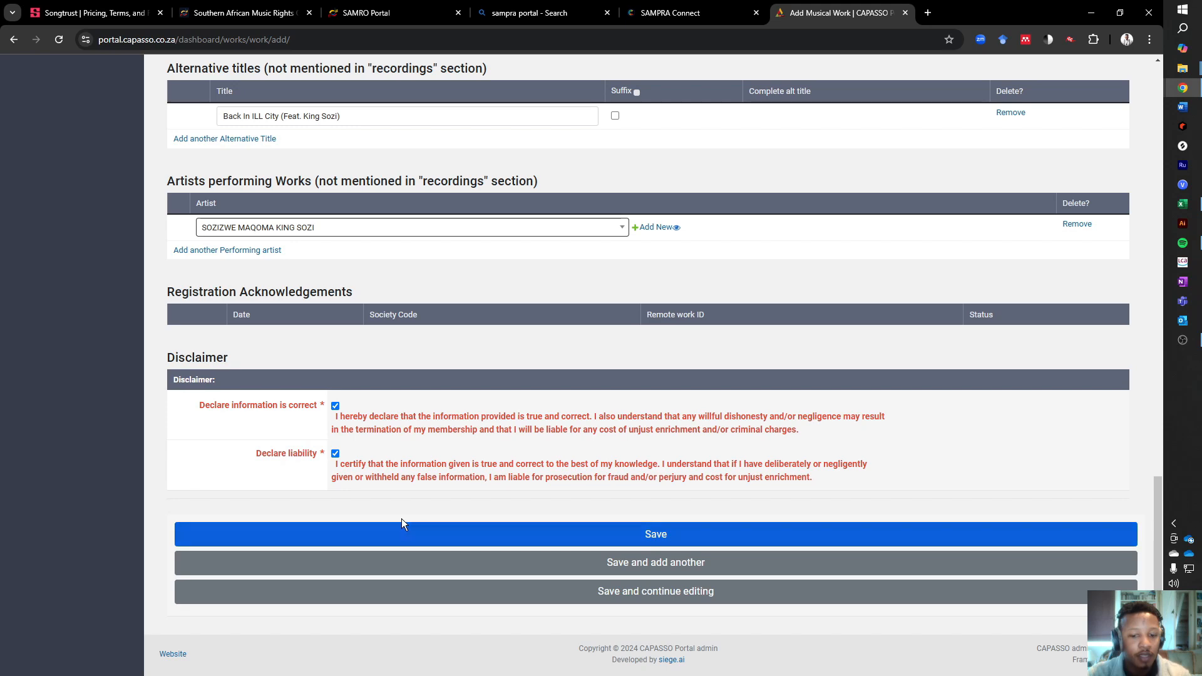
left_click(656, 535)
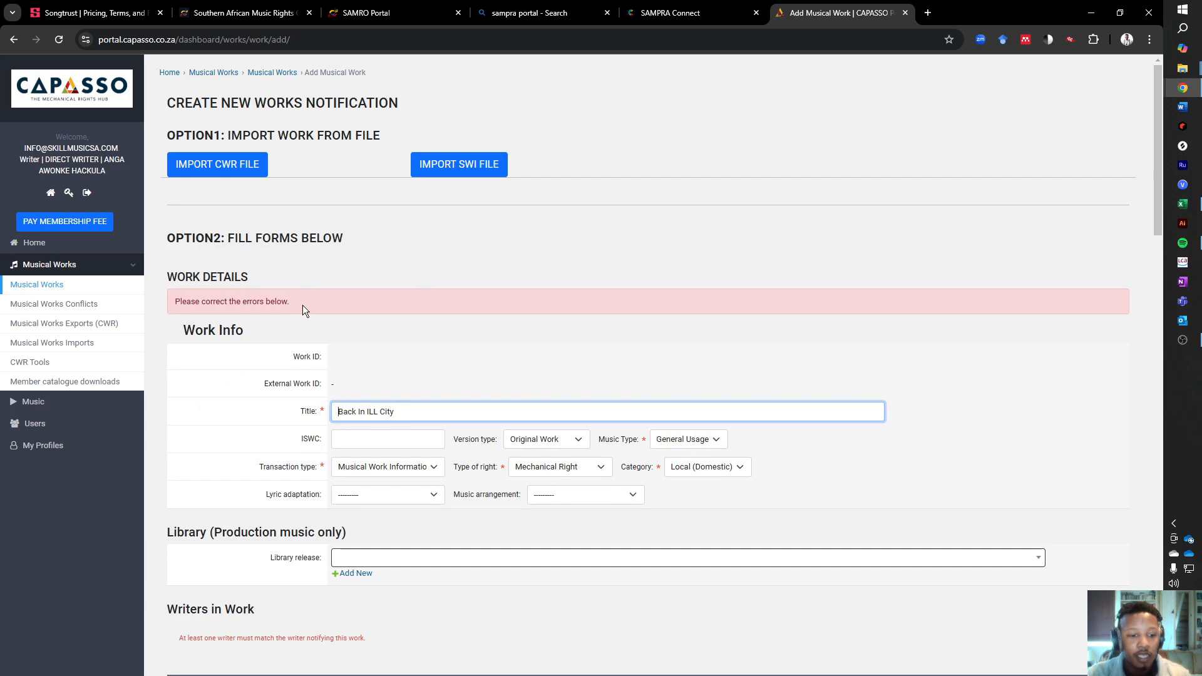
- Change writer #1 to the DIRECT WRITER entry matching the account holder and resubmit the work
scroll(419, 386, "down", 3)
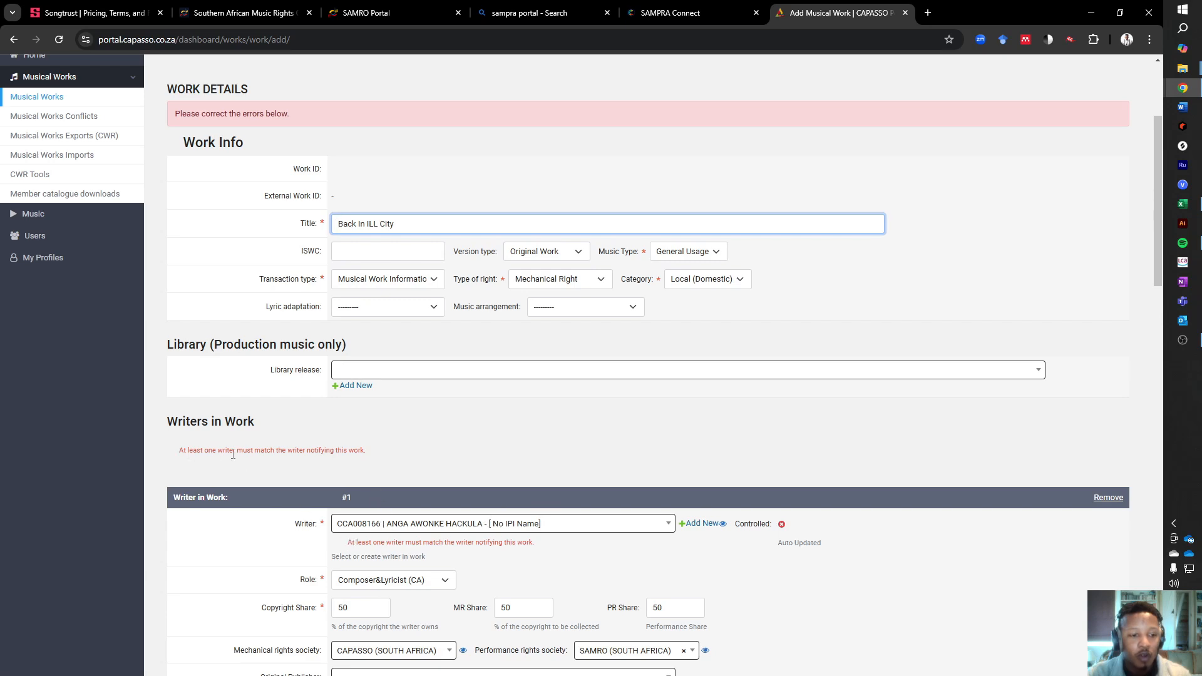
scroll(380, 467, "up", 3)
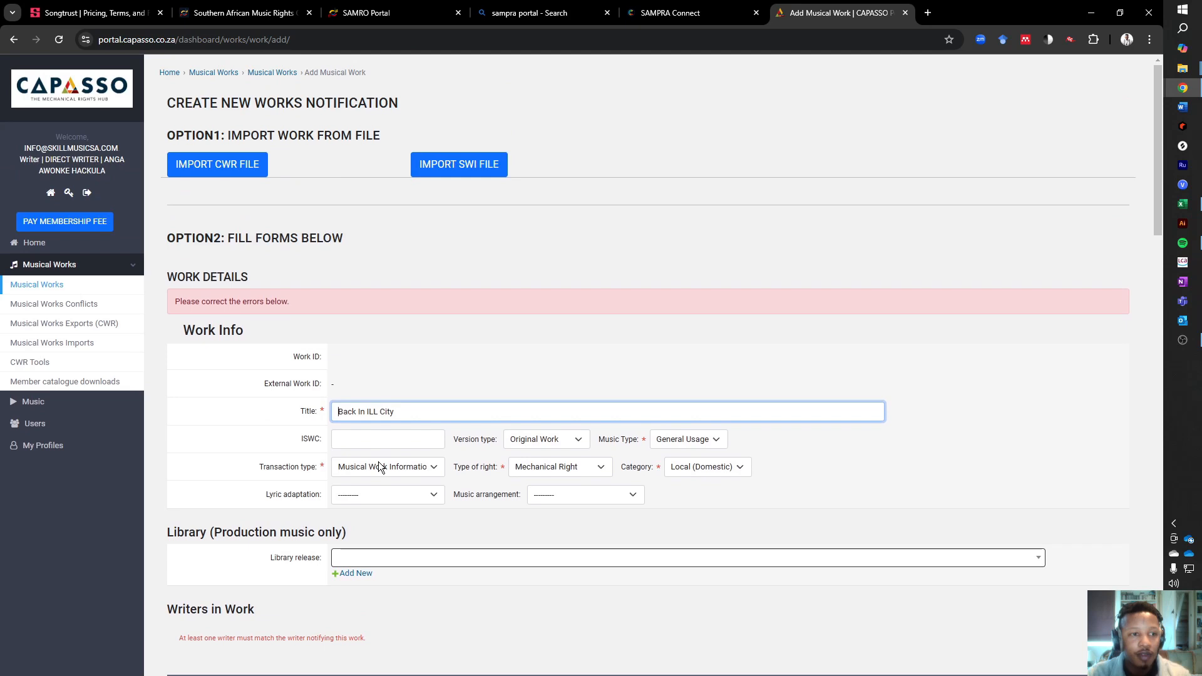
scroll(378, 461, "down", 9)
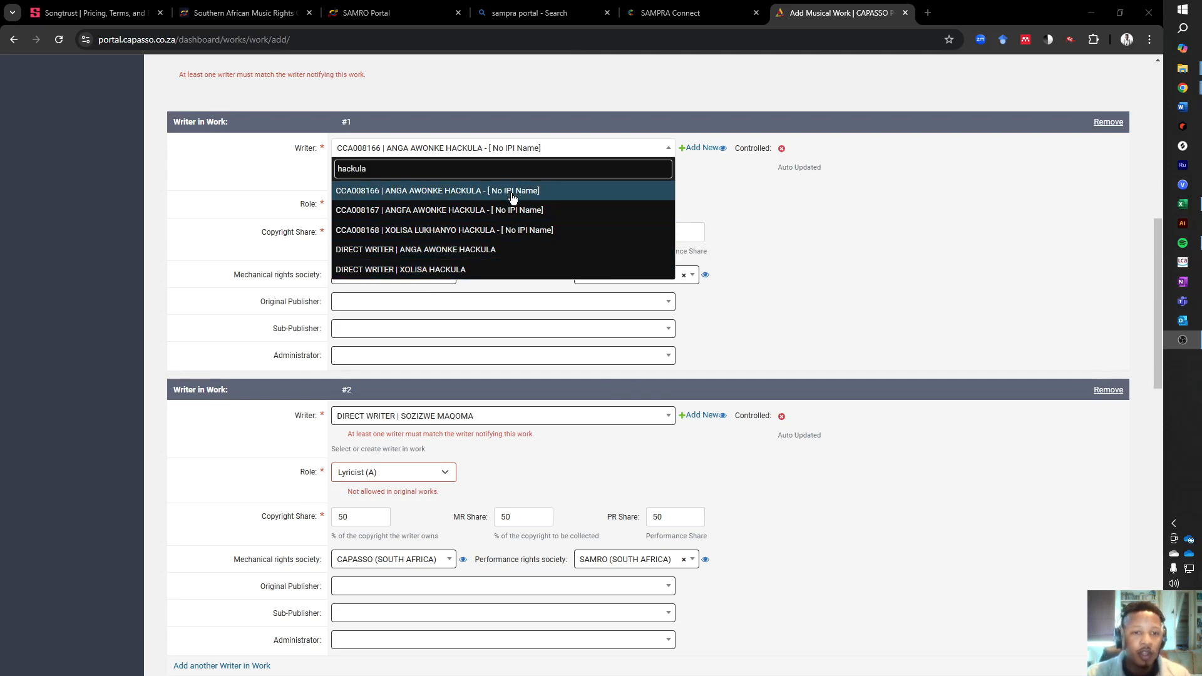
left_click(423, 251)
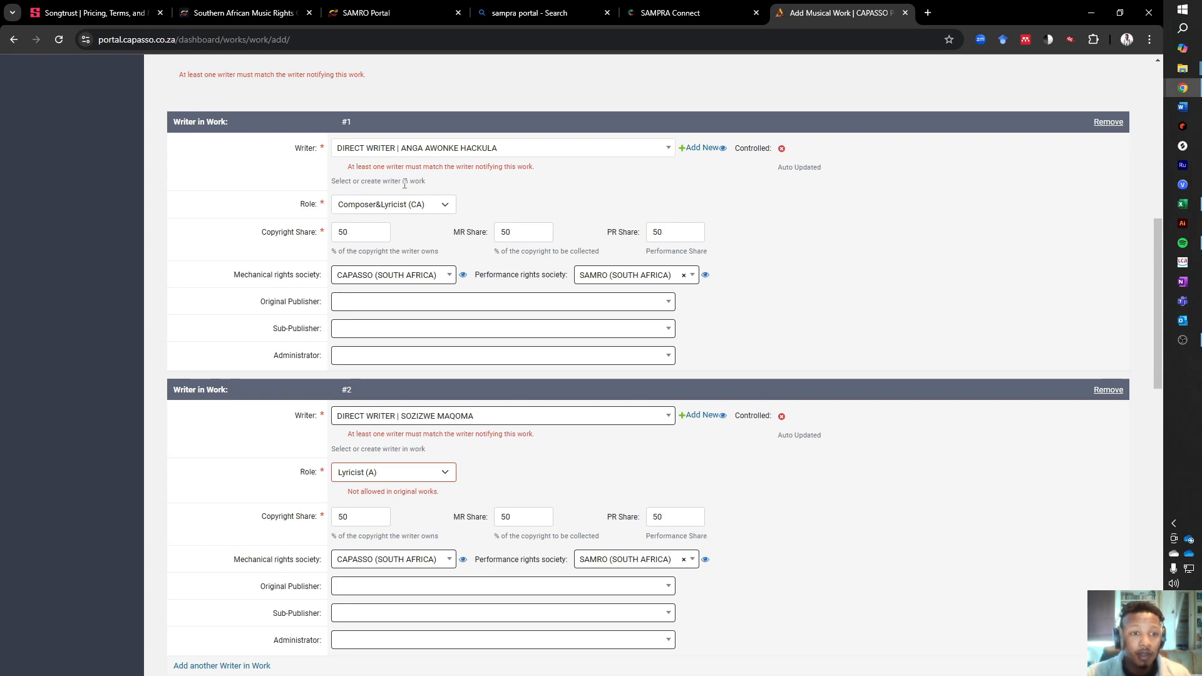
left_click_drag(534, 169, 329, 183)
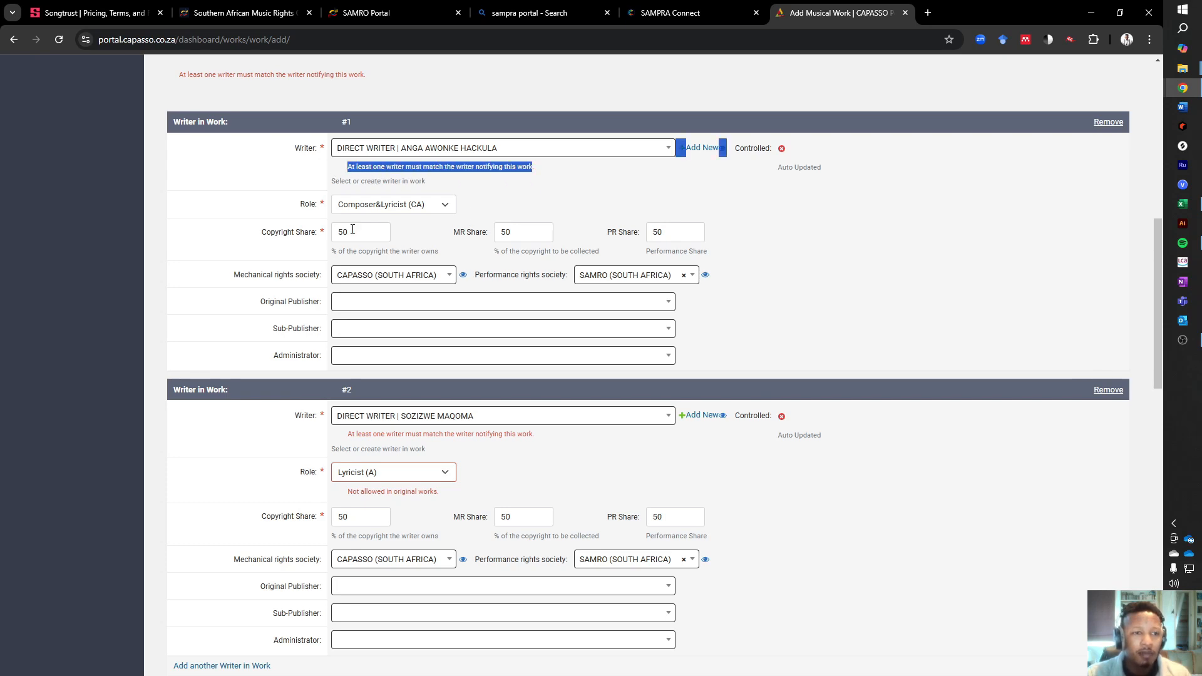
scroll(377, 286, "up", 3)
scroll(404, 284, "up", 2)
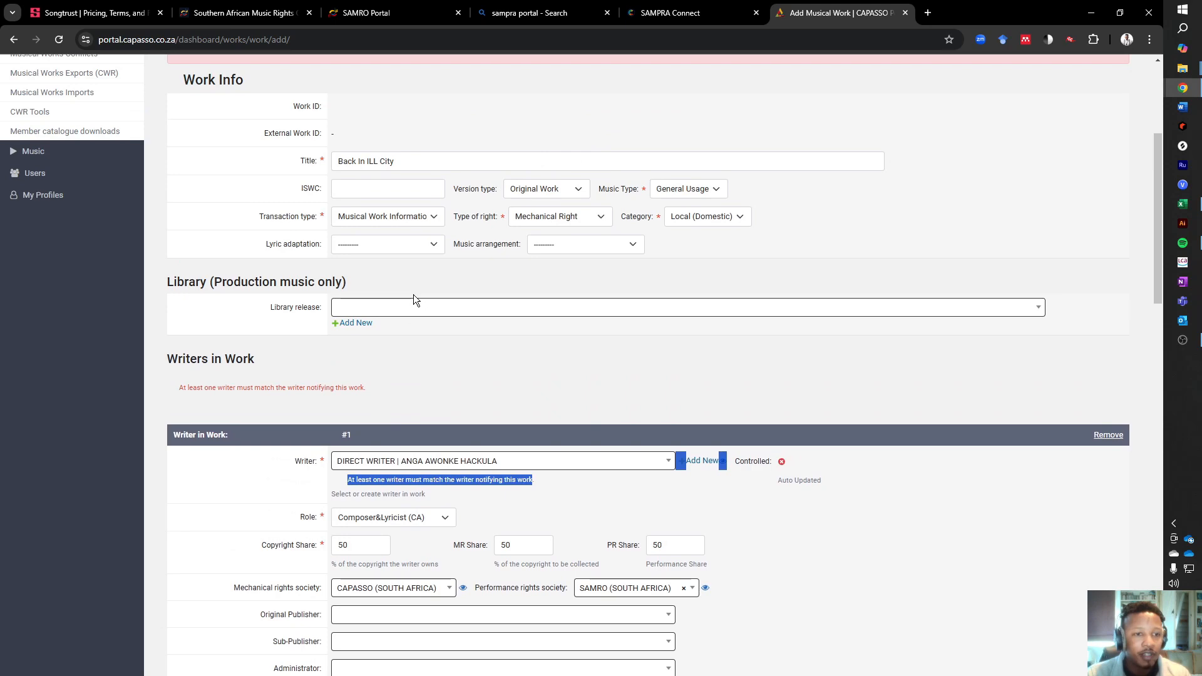
scroll(415, 294, "down", 5)
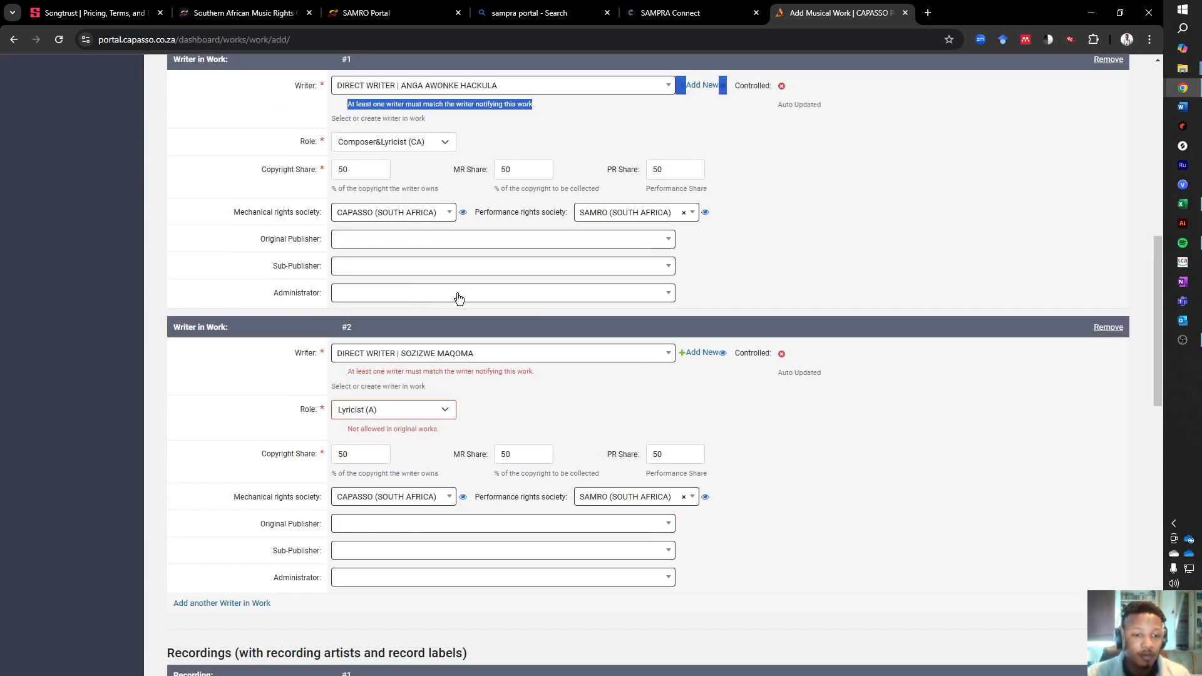
left_click(785, 247)
scroll(775, 244, "down", 12)
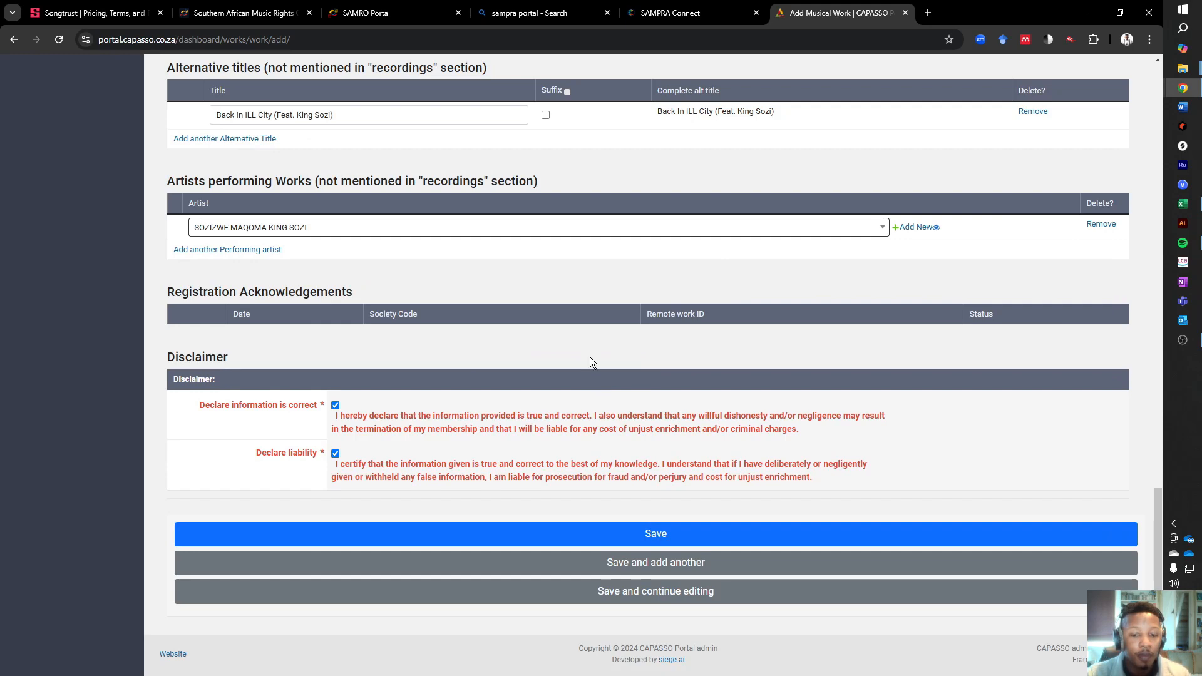
left_click(632, 531)
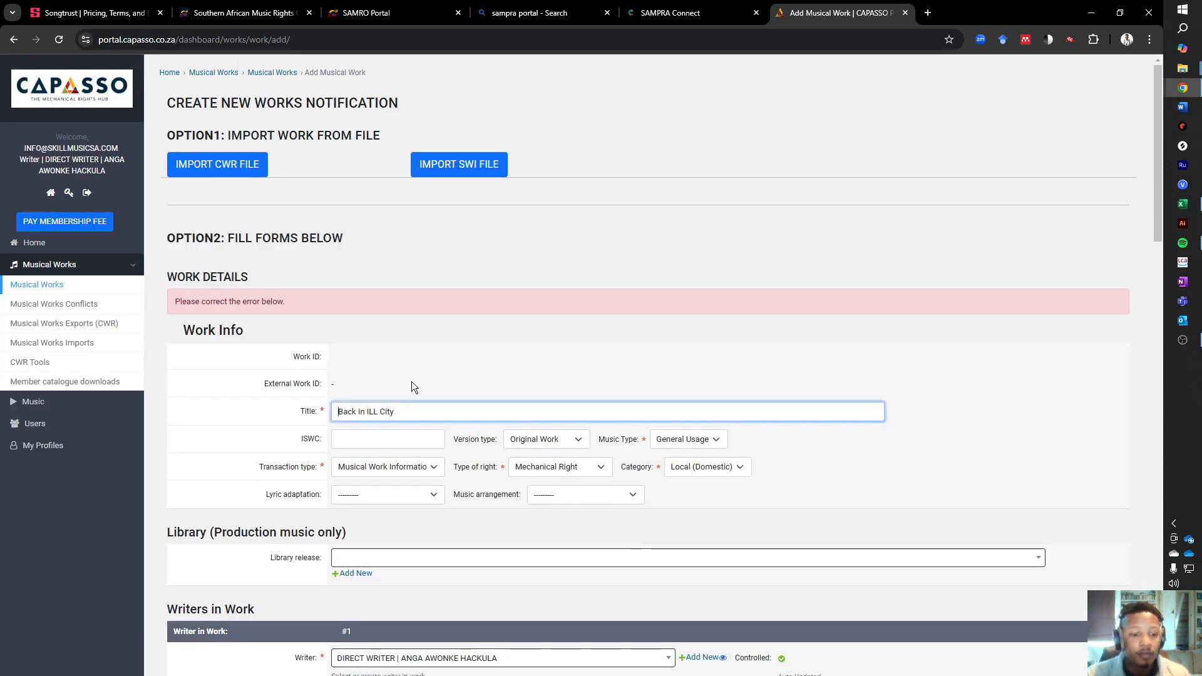
- Set writer #2's role to Composer&Lyricist (CA) and save the musical work again
scroll(407, 376, "down", 3)
scroll(392, 355, "down", 3)
scroll(332, 340, "up", 5)
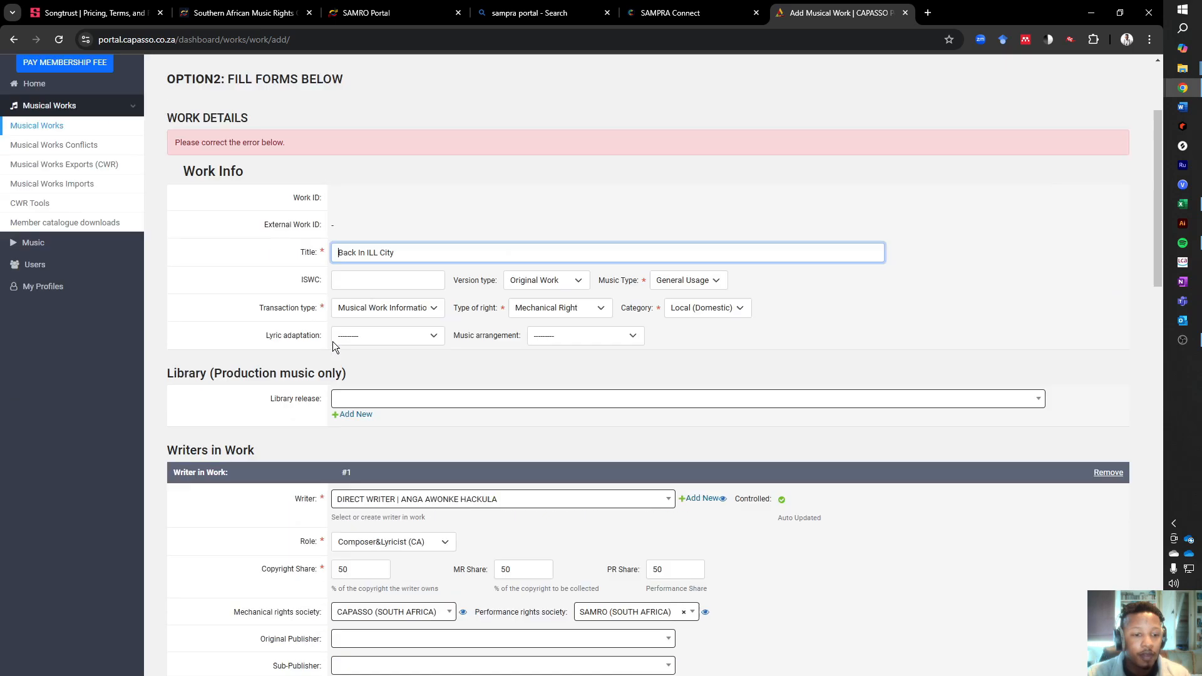
scroll(377, 404, "down", 8)
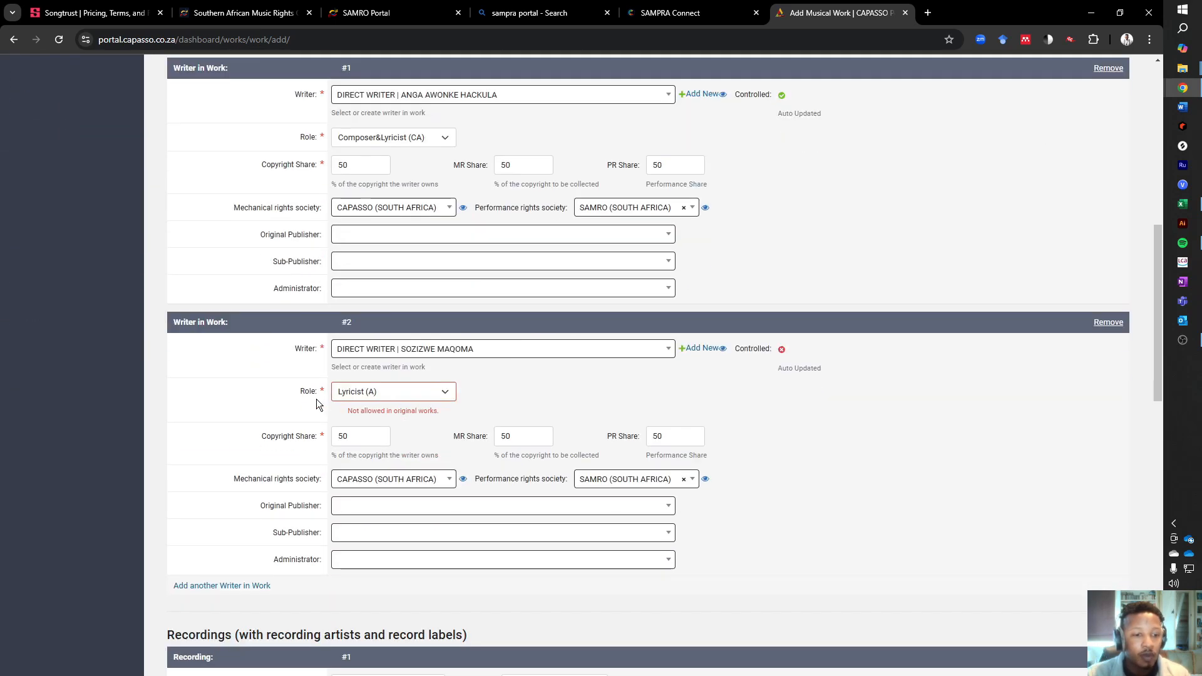
left_click(445, 393)
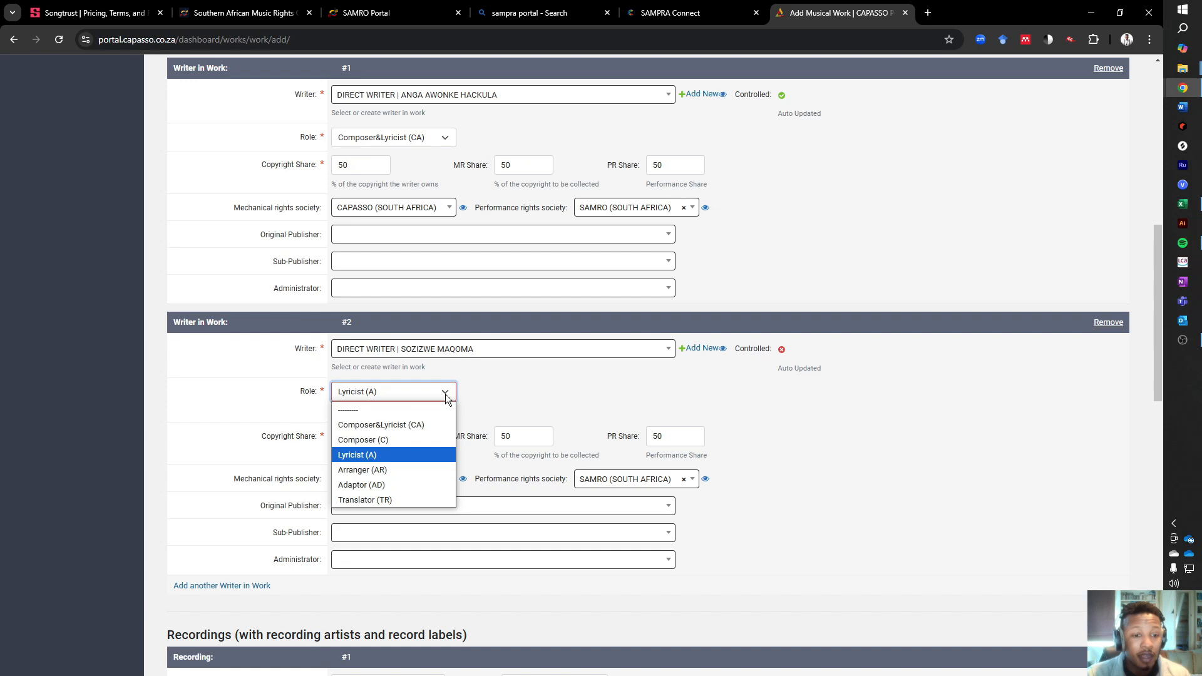
left_click(421, 426)
scroll(601, 441, "down", 5)
scroll(613, 443, "down", 8)
left_click(640, 533)
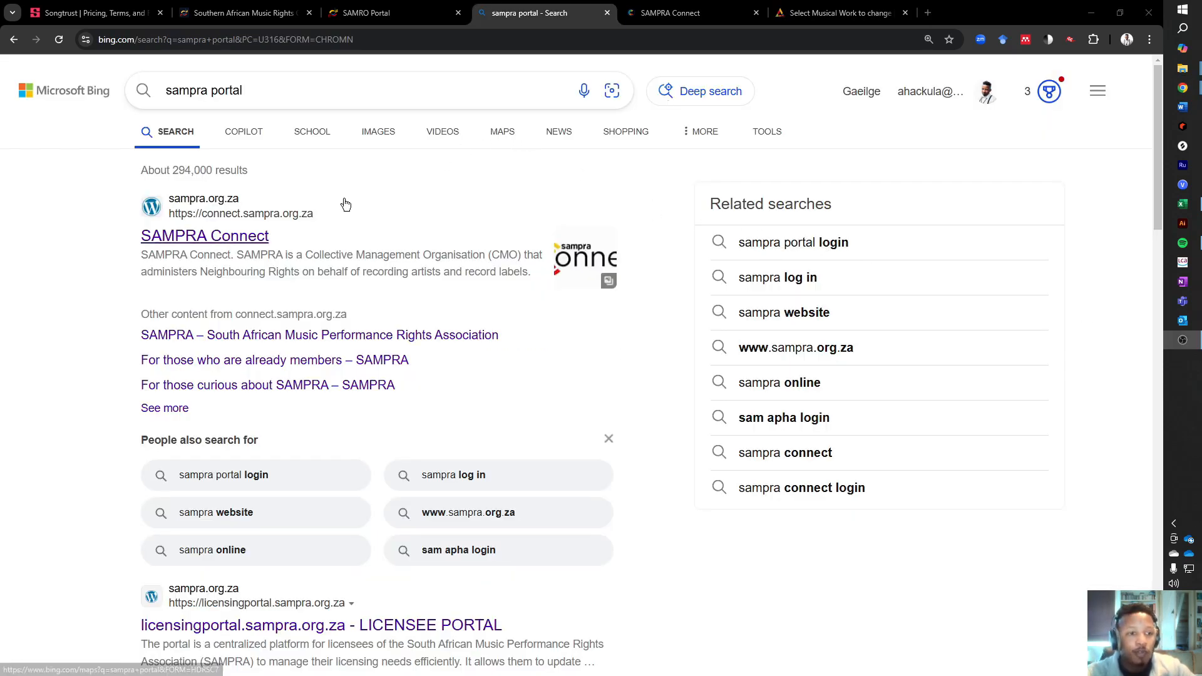
- Open SAMPRA Connect from the "sampra portal" search results and sign in with the prefilled account credentials
left_click(238, 91)
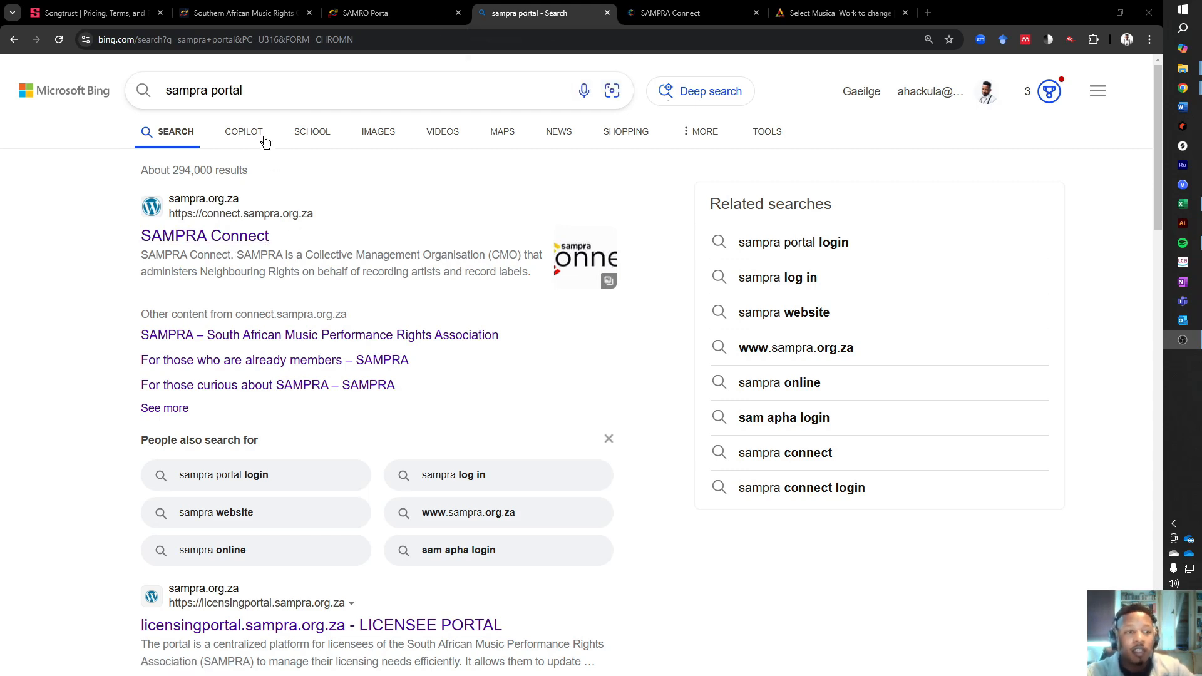
left_click_drag(274, 91, 160, 95)
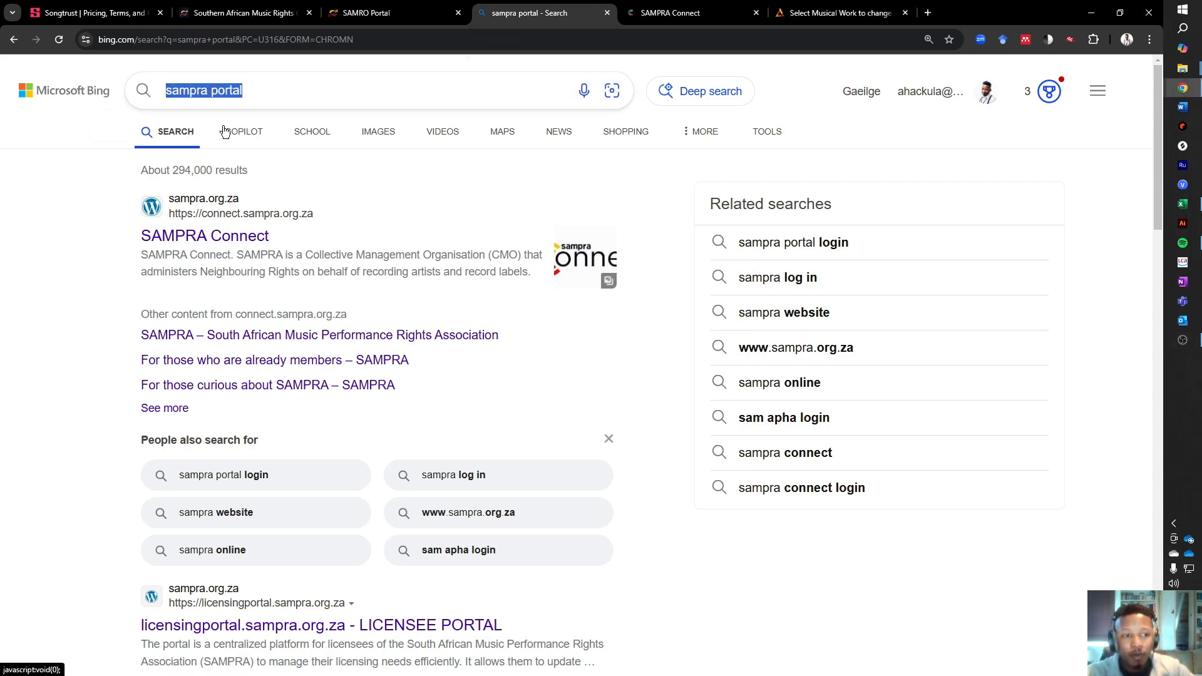
left_click(261, 239)
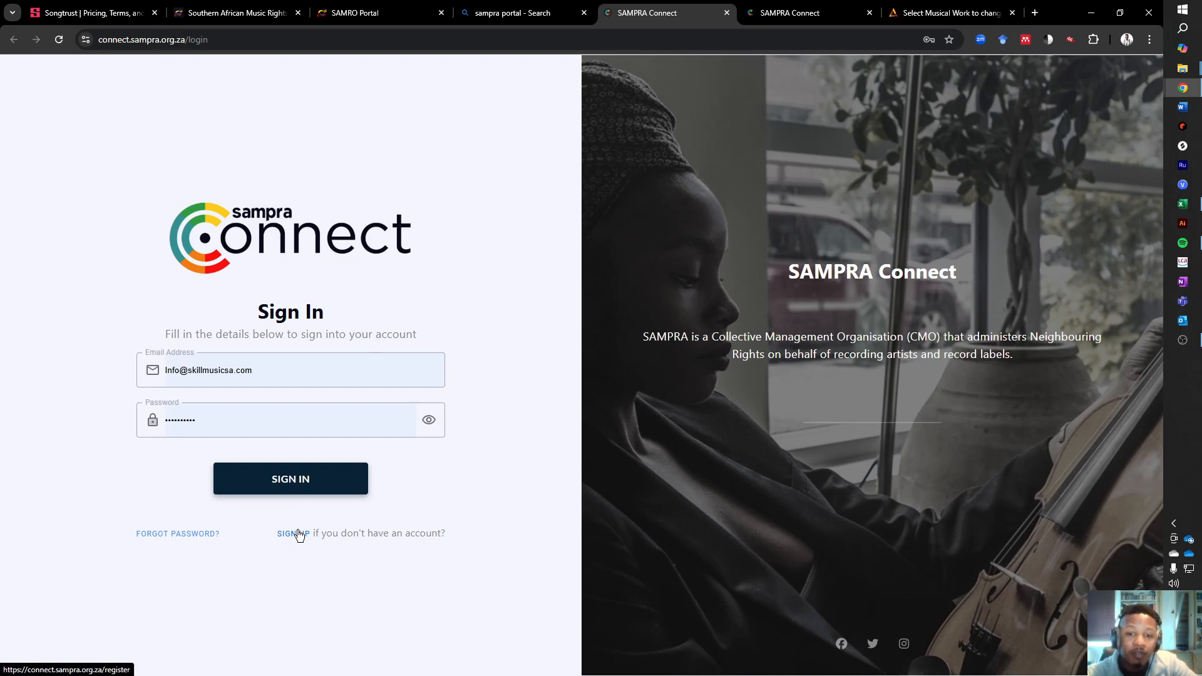
left_click(281, 476)
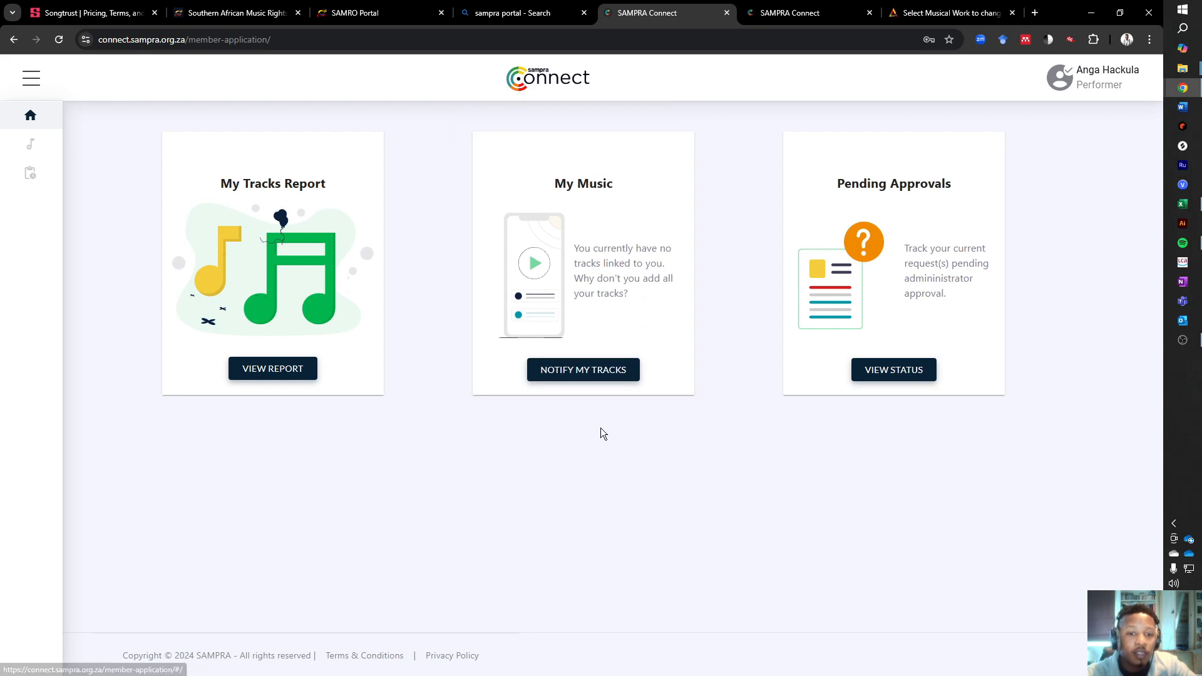
- Start notifying a track and enter "Back In ILL City" as the track title to look up
left_click(583, 362)
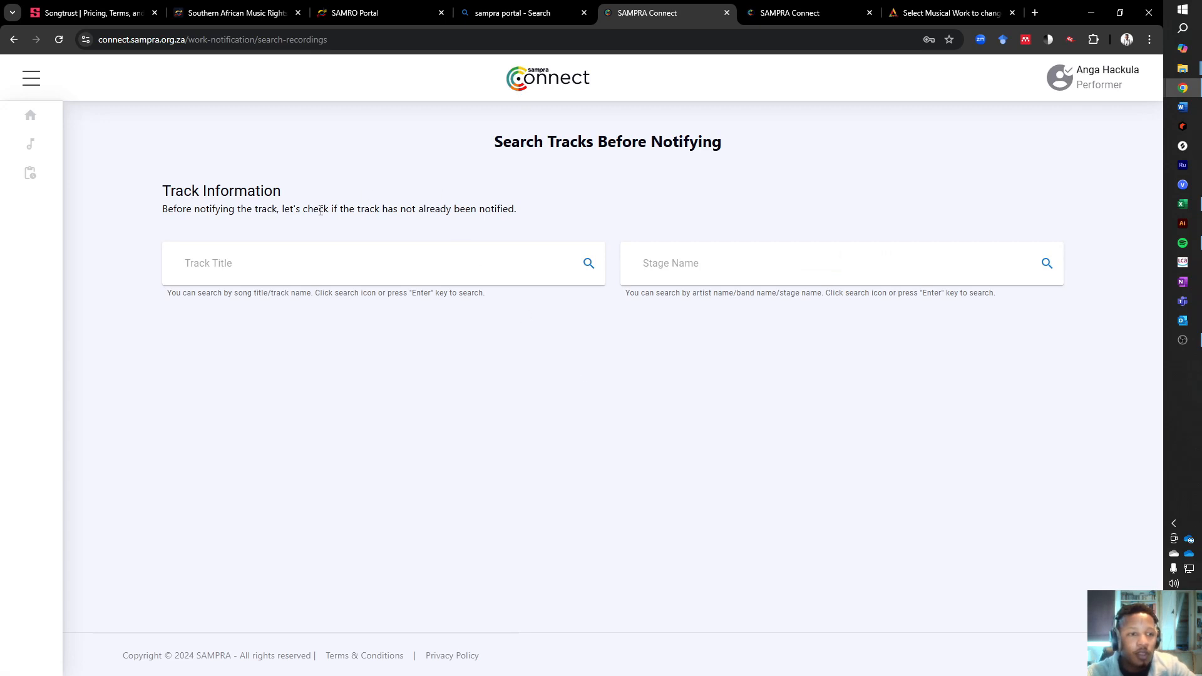
left_click(319, 269)
type("Back In ILL")
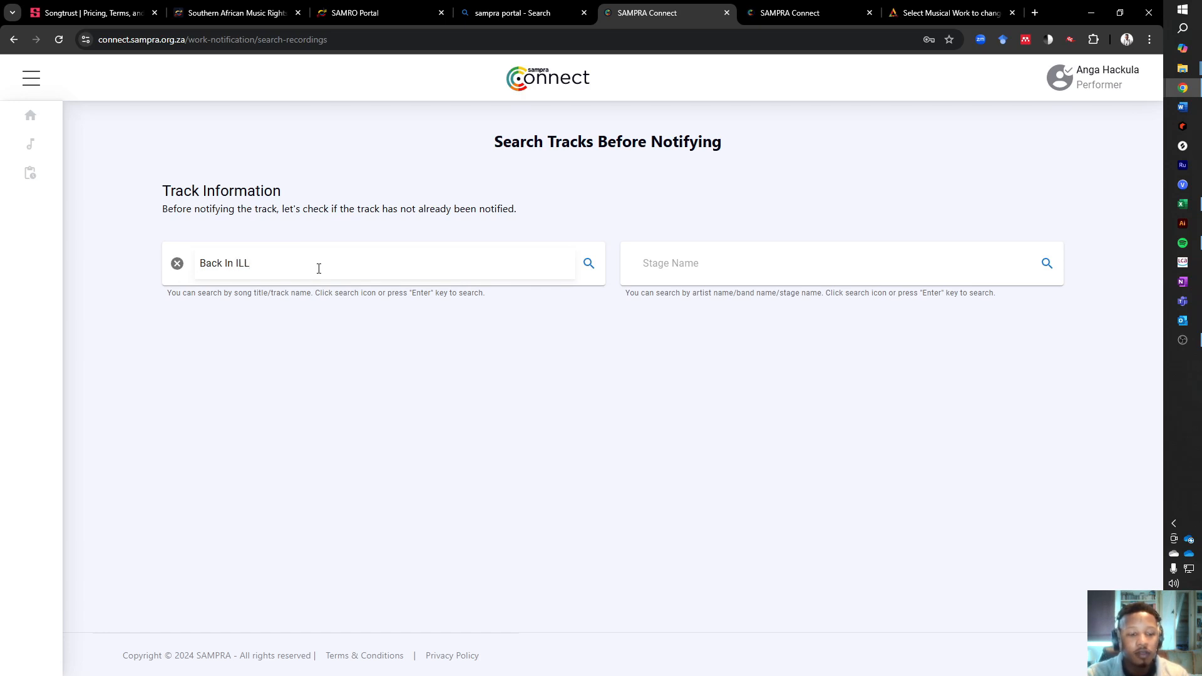
type("Back In ILL City (Feat. King Sozi)")
key("ctrl+a")
type("Back In ILL City (Feat. King Sozi)")
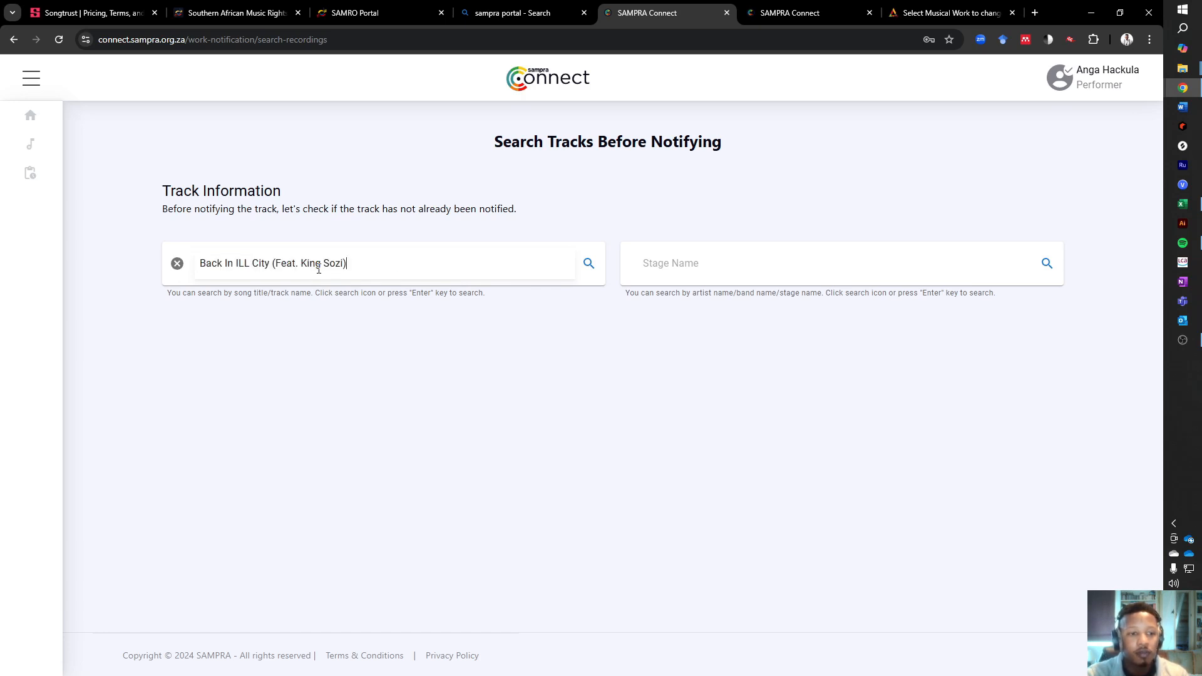
left_click_drag(273, 264, 529, 262)
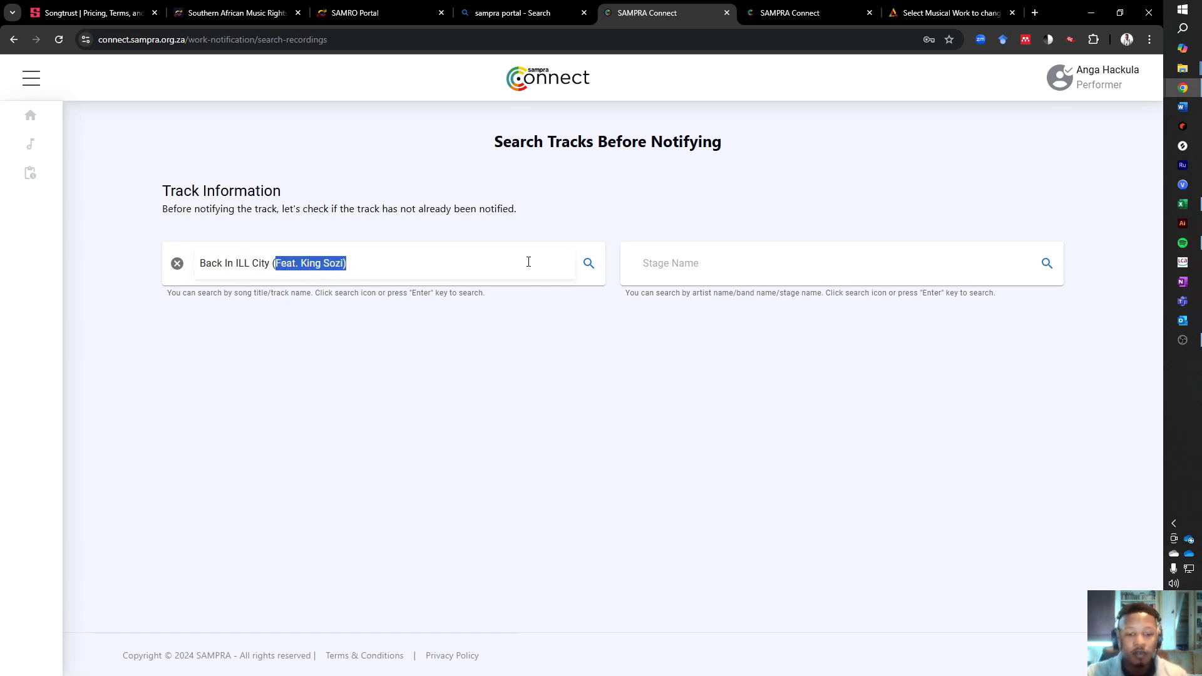
key("BackSpace")
key("BackSpace")
- Enter the stage name SkillMusicSA and search for already notified tracks
left_click(703, 269)
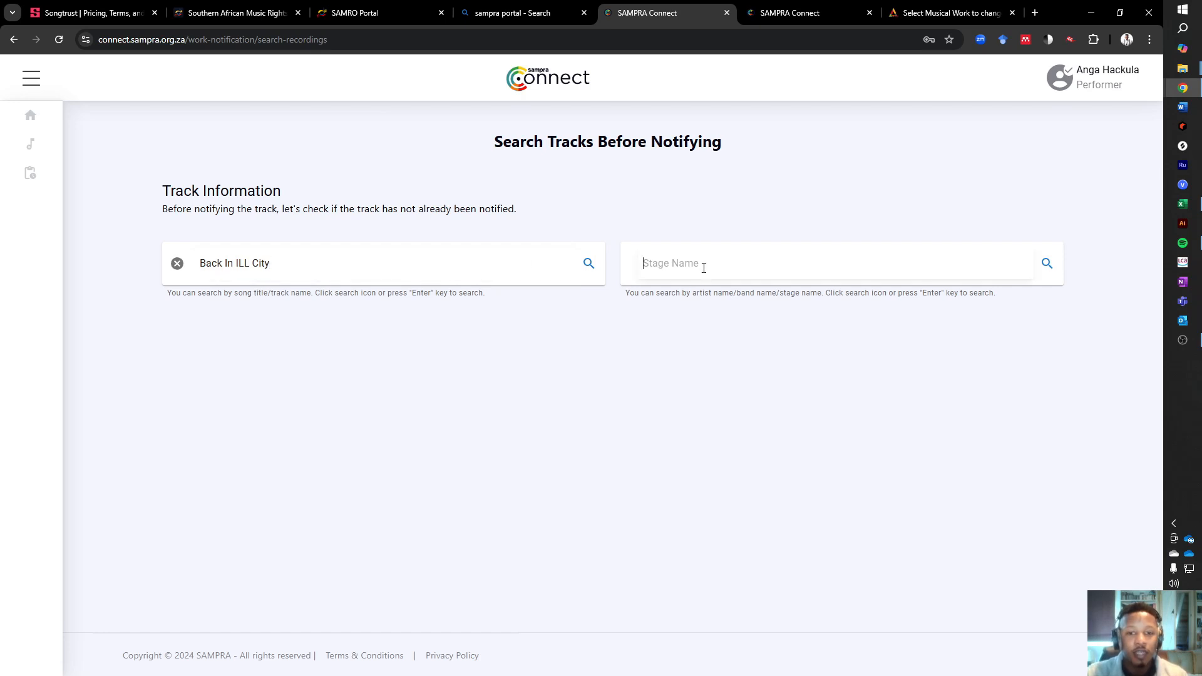
type("SkillMusicSA")
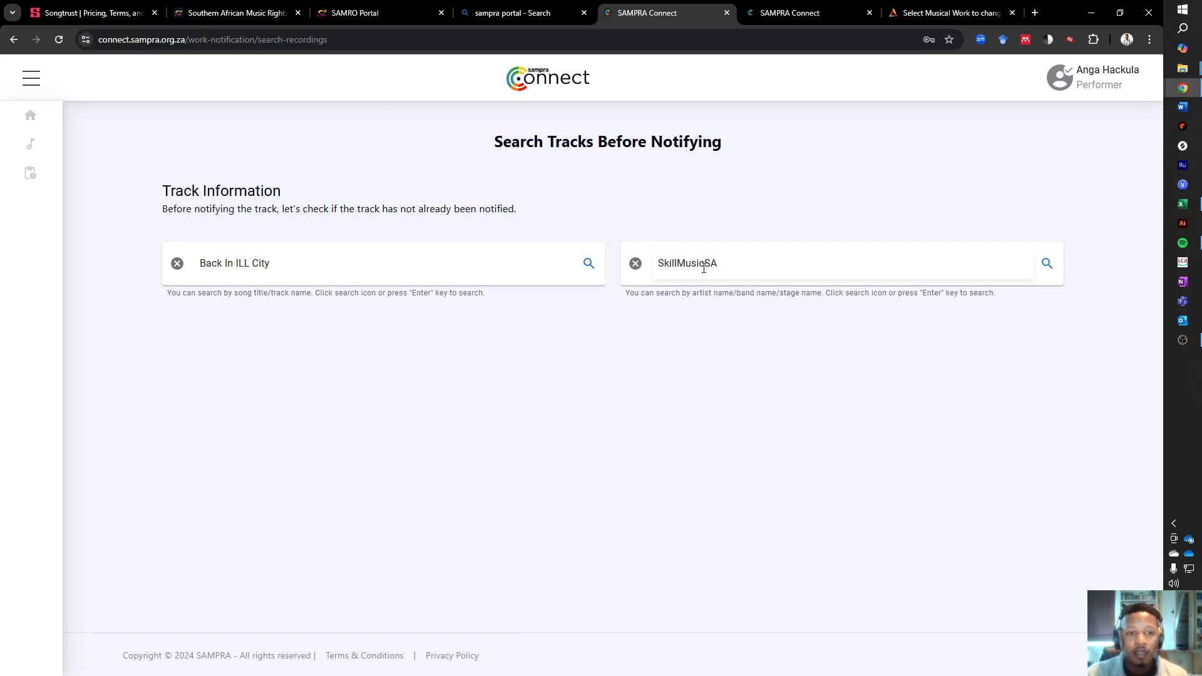
left_click(701, 374)
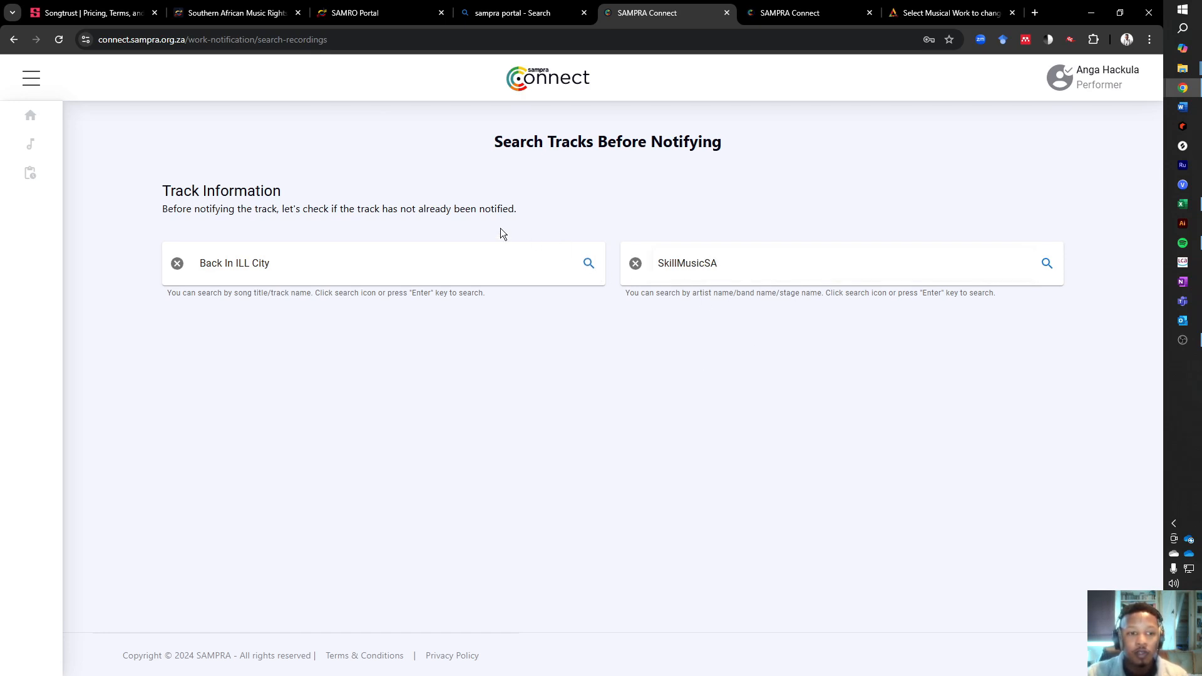
left_click(587, 263)
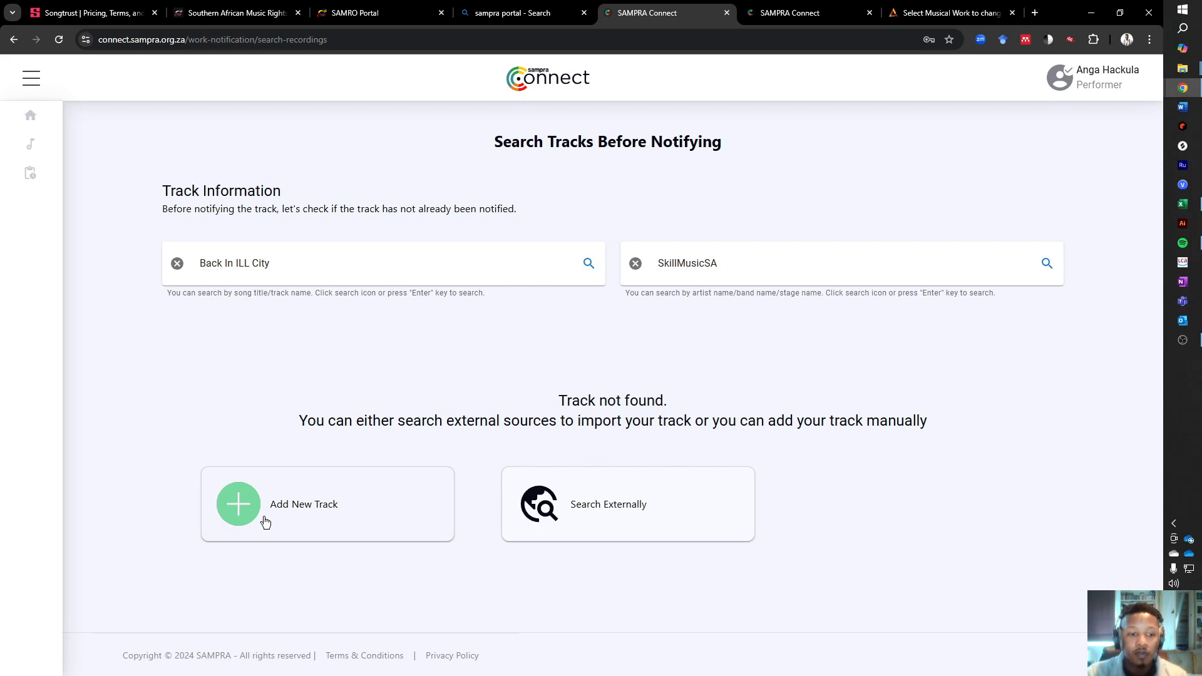
- Add a new track, choose Featured as the performer role and continue to the track data
left_click(295, 513)
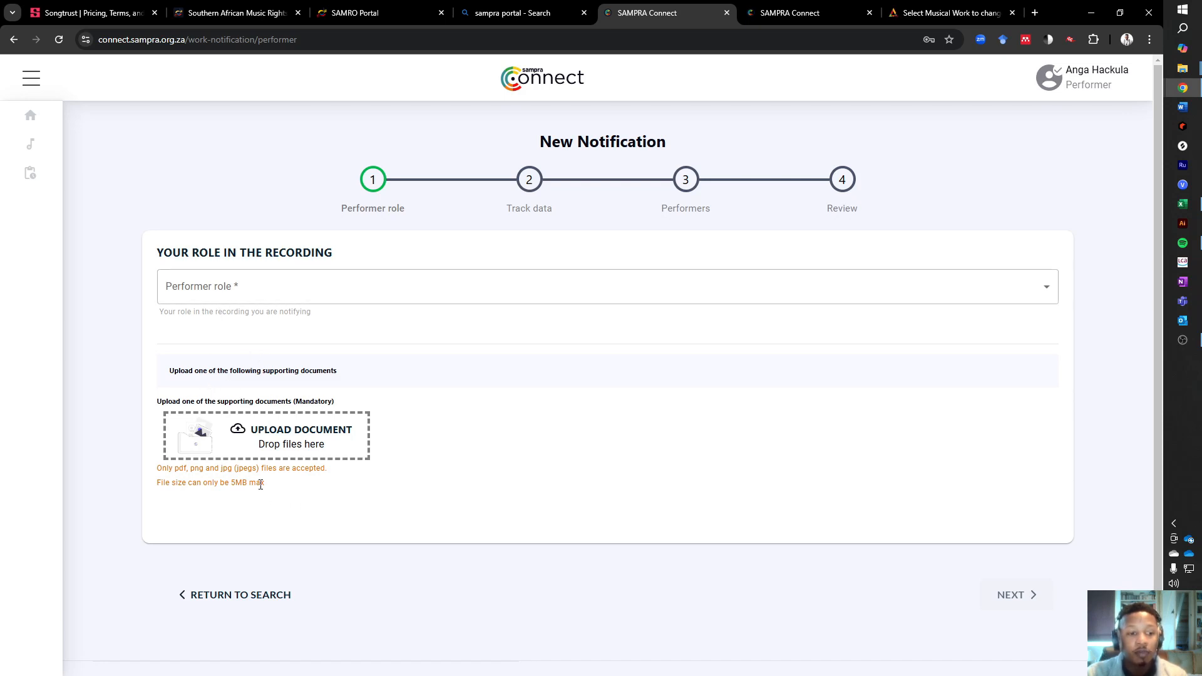
left_click(254, 282)
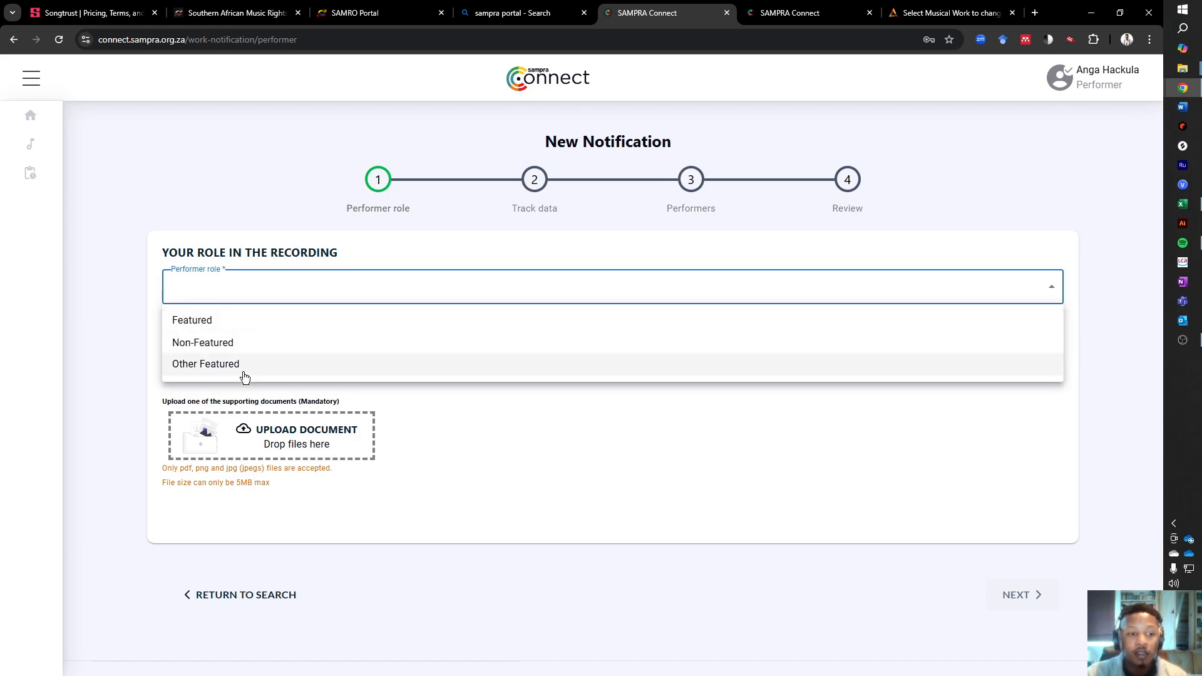
left_click(220, 327)
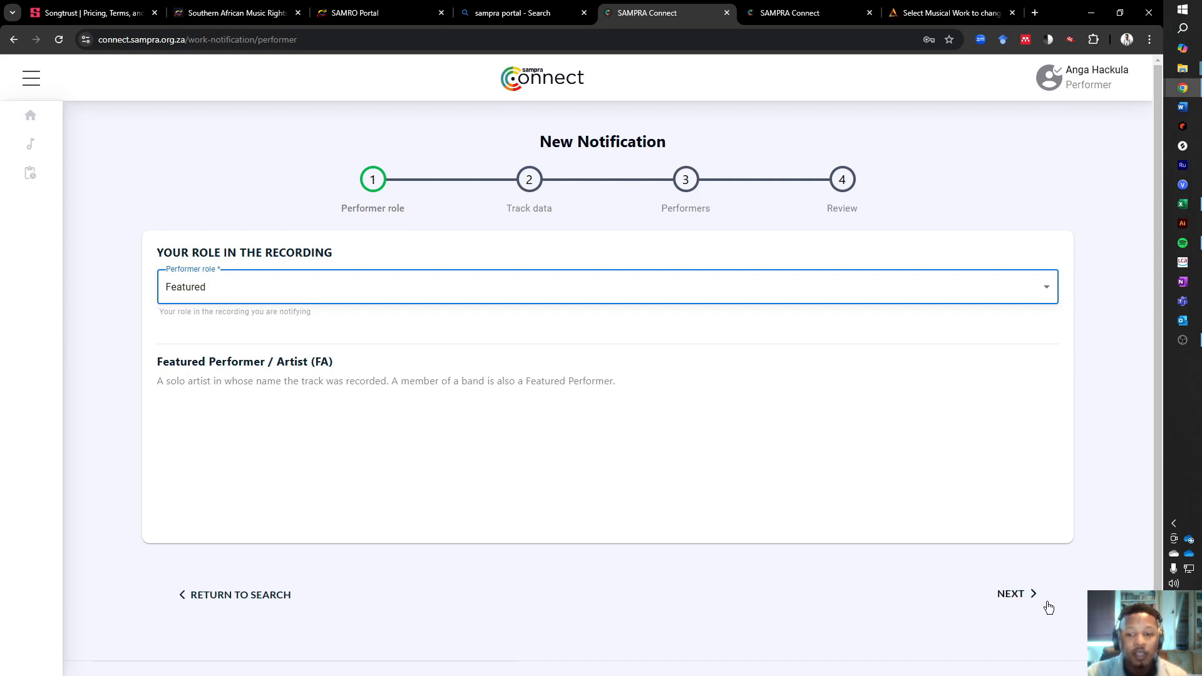
left_click(1026, 595)
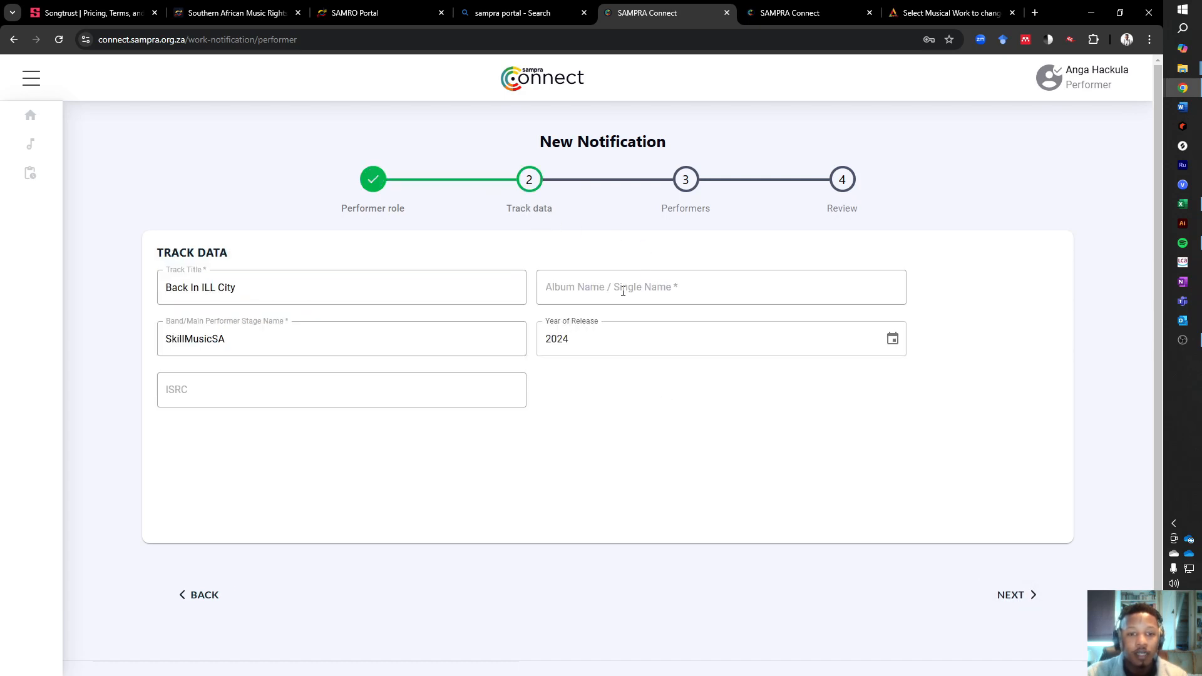
- Copy the track title "Back In ILL City" into the album or single name
triple_click(299, 283)
key("ctrl+c")
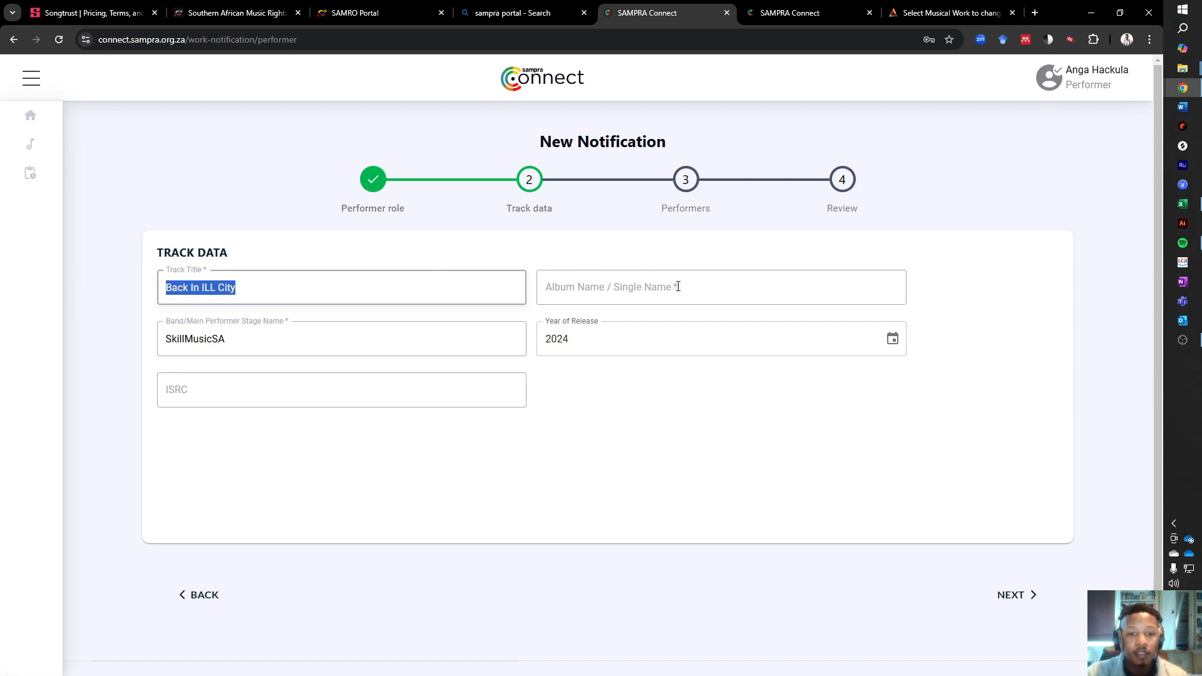
left_click(676, 286)
key("ctrl+v")
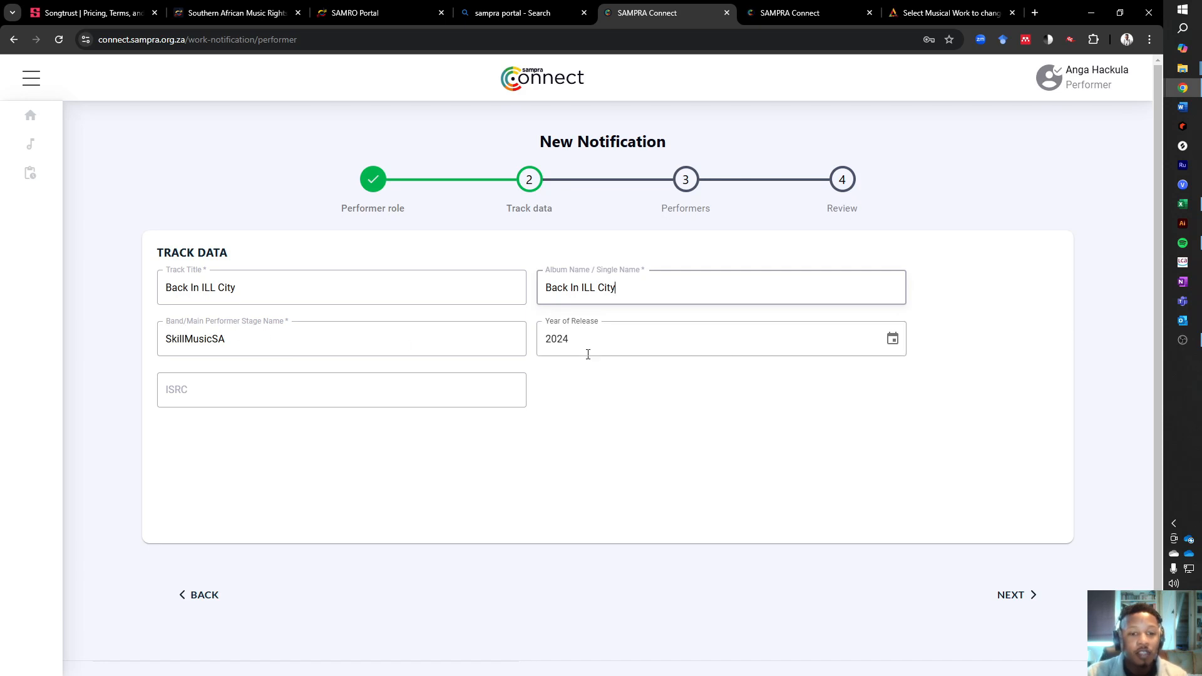
- Fill in the ISRC ZAIN42400001, copied from another open window, and continue to the performers
left_click(262, 394)
key("alt+Tab")
key("alt+Tab")
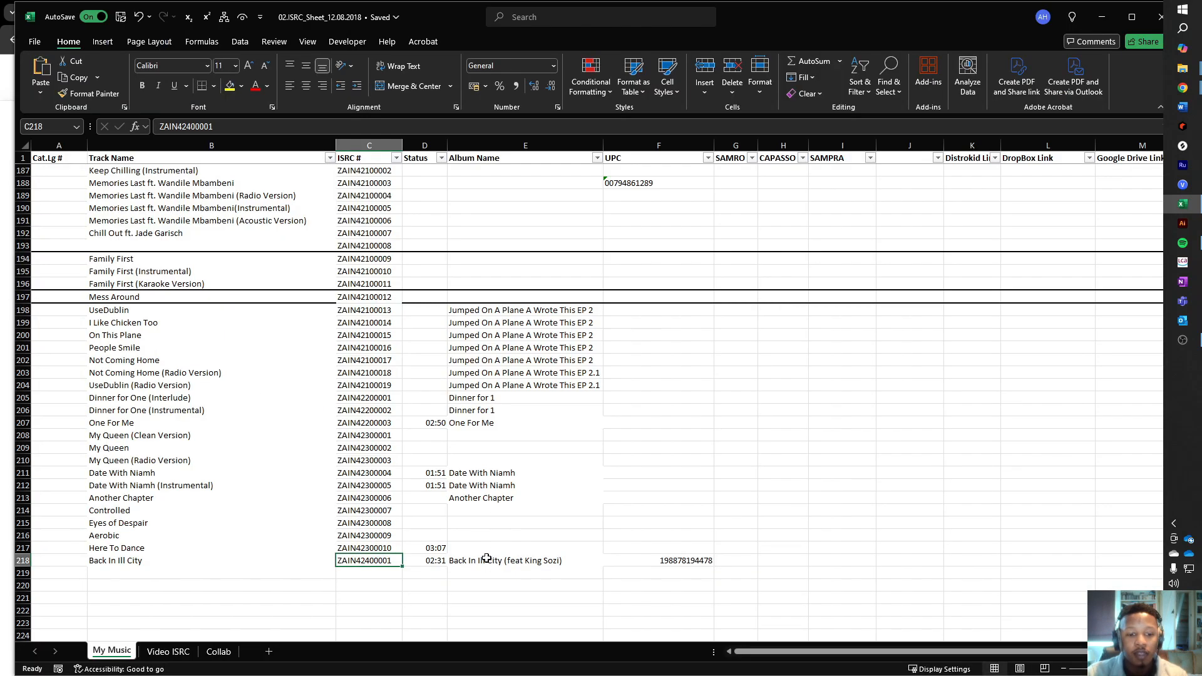
left_click(386, 571)
left_click(375, 560)
key("ctrl+c")
key("alt+Tab")
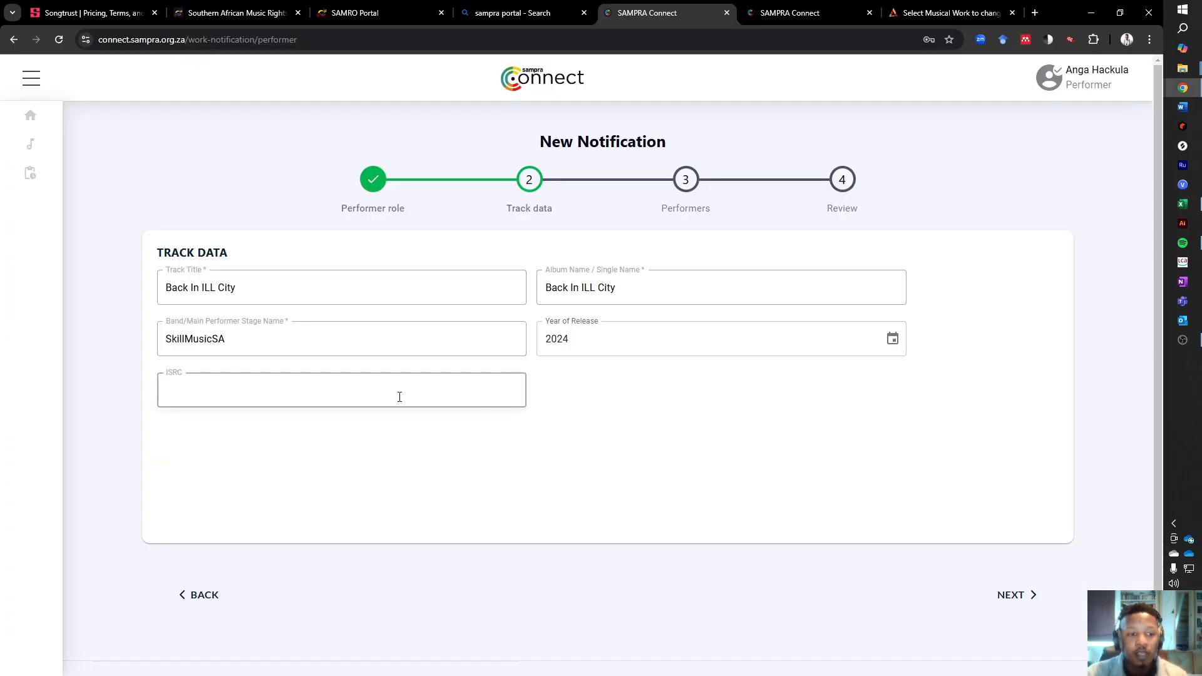
key("ctrl+v")
left_click_drag(328, 386, 27, 389)
left_click(735, 465)
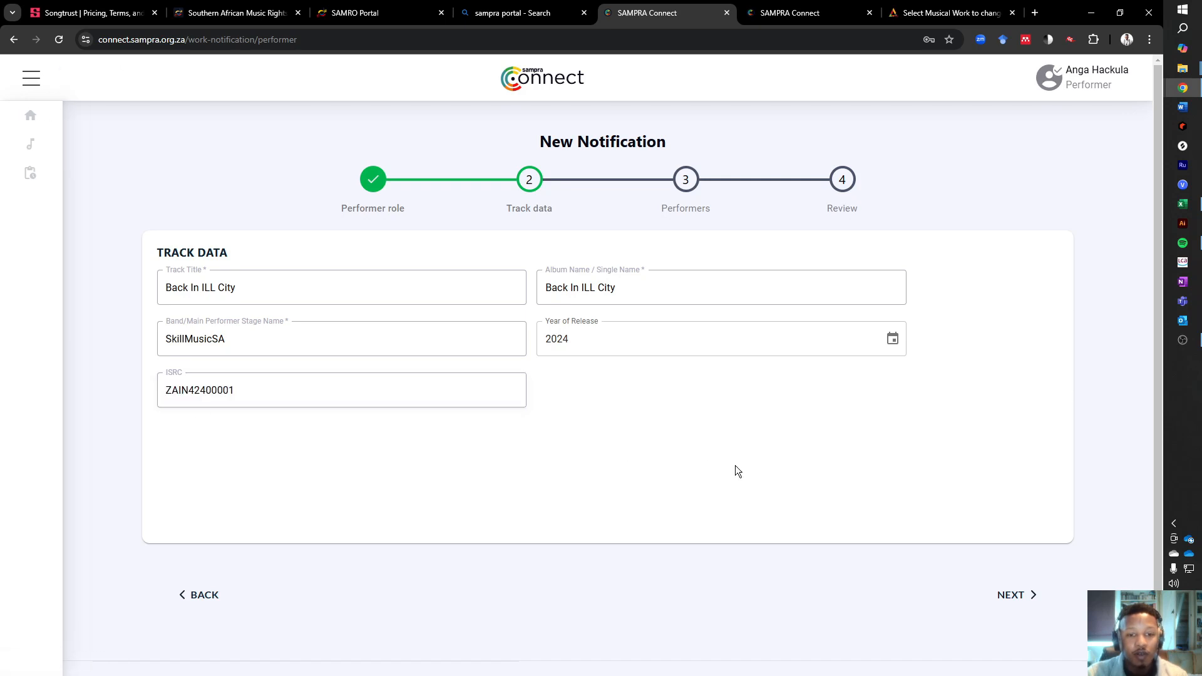
left_click(1014, 594)
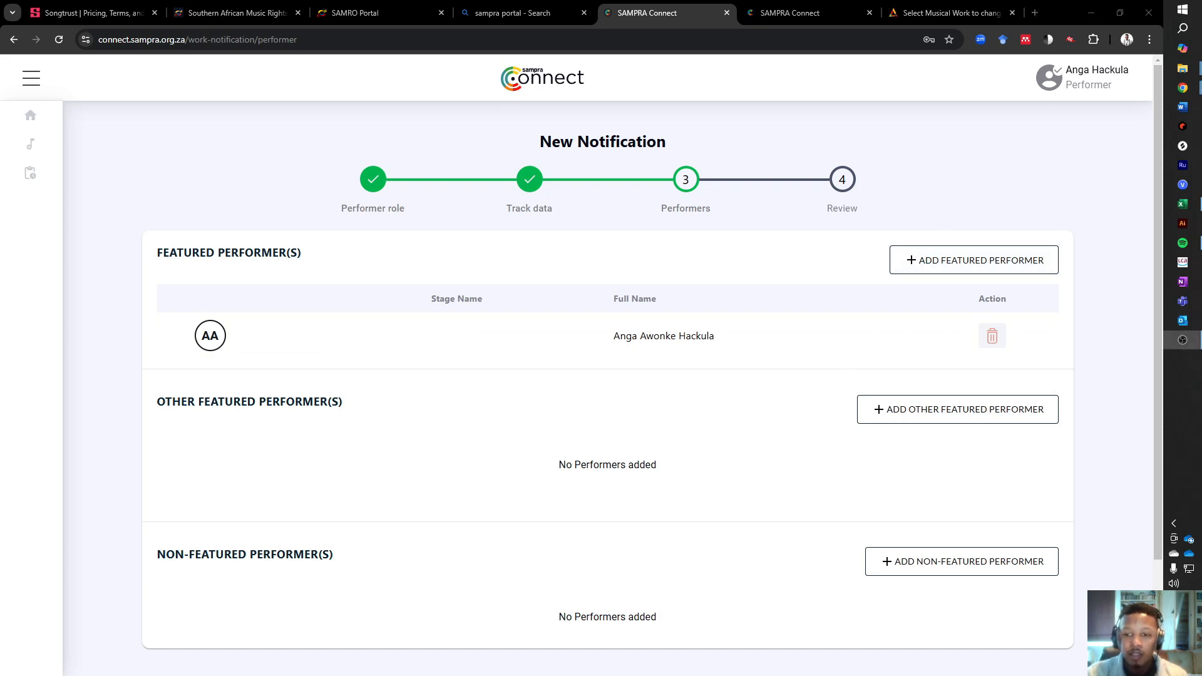
- Search for the collaborating artist by full name and add them as a featured performer
left_click(934, 261)
left_click(452, 239)
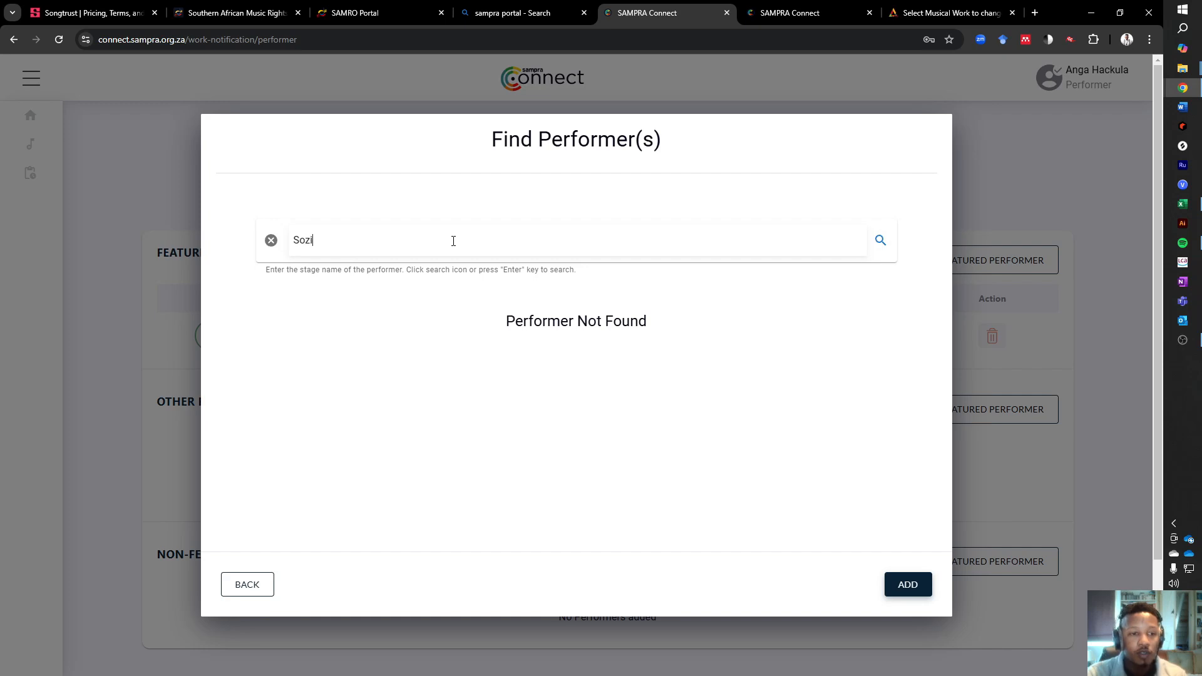
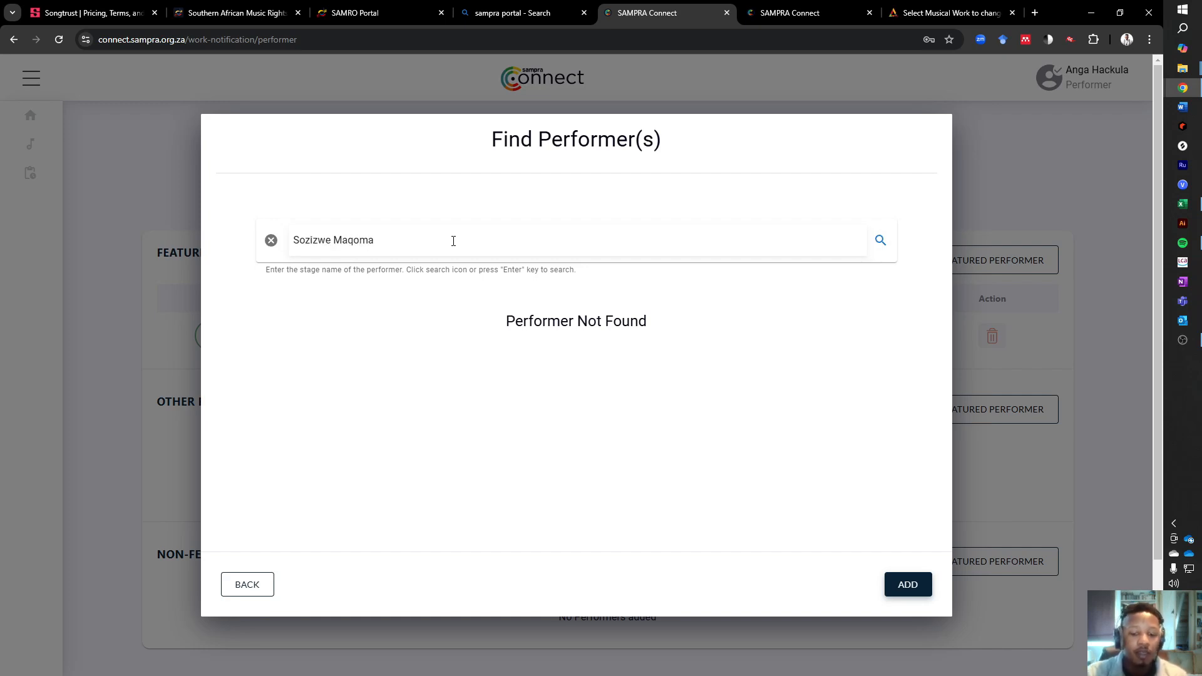
key("Return")
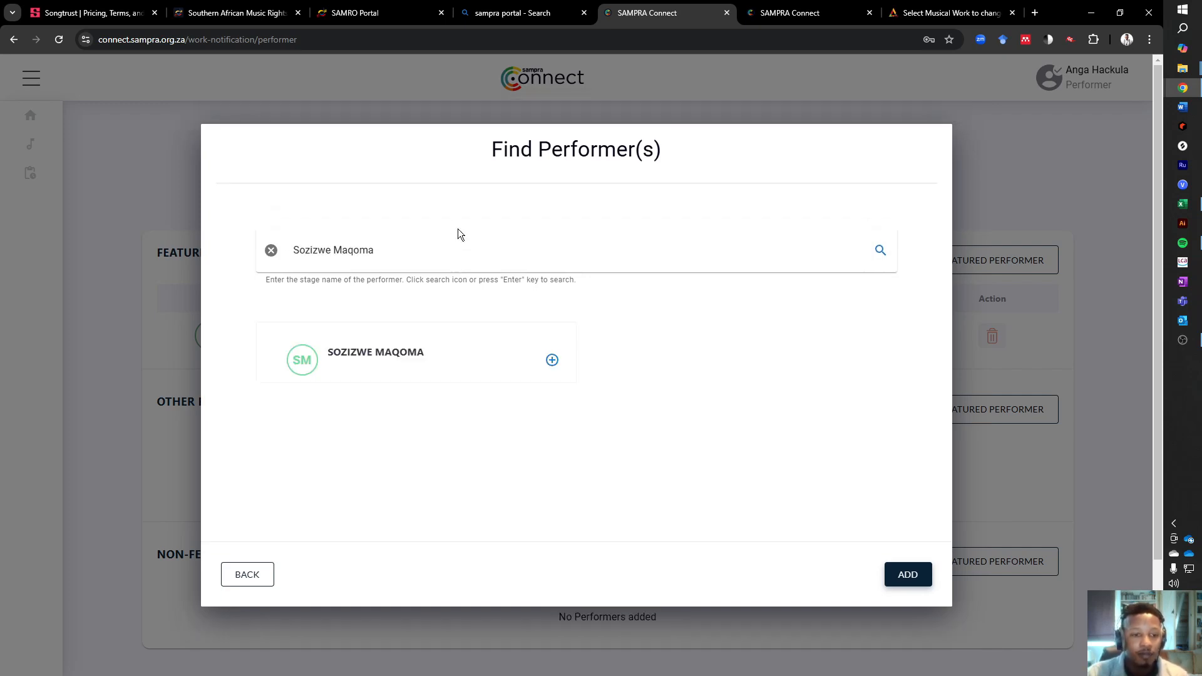
left_click(552, 361)
left_click(905, 573)
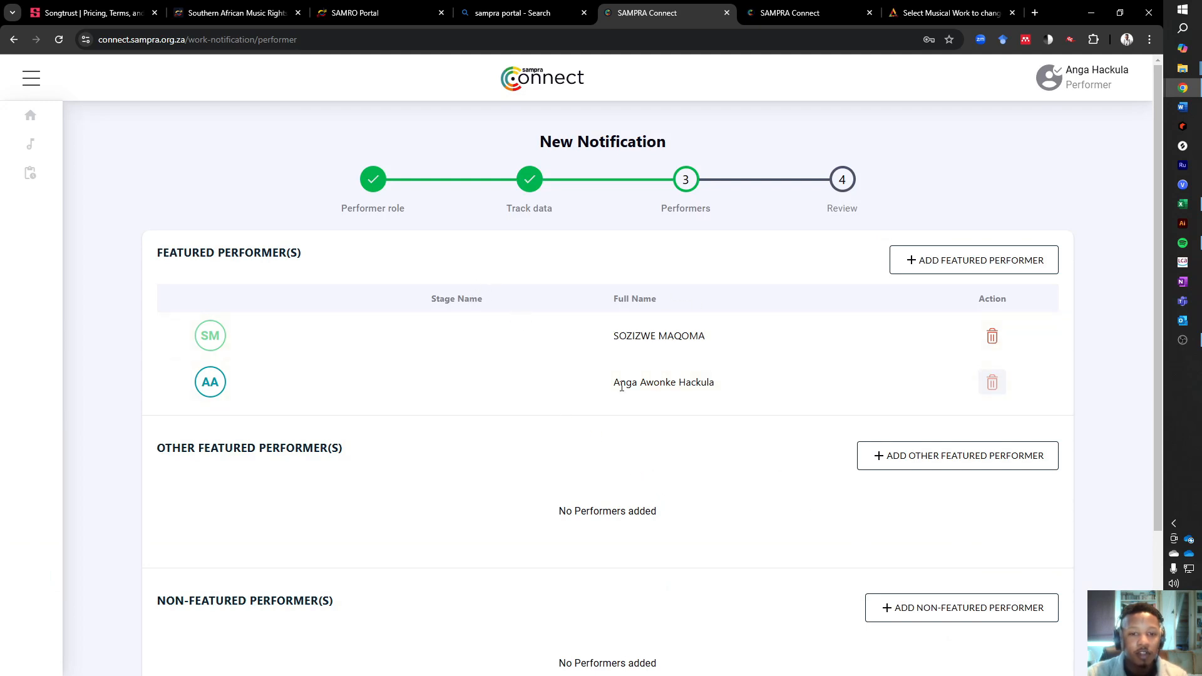
- Check the performer list, accept the Terms and Conditions at the review stage, submit the works notification and finish
scroll(629, 383, "down", 3)
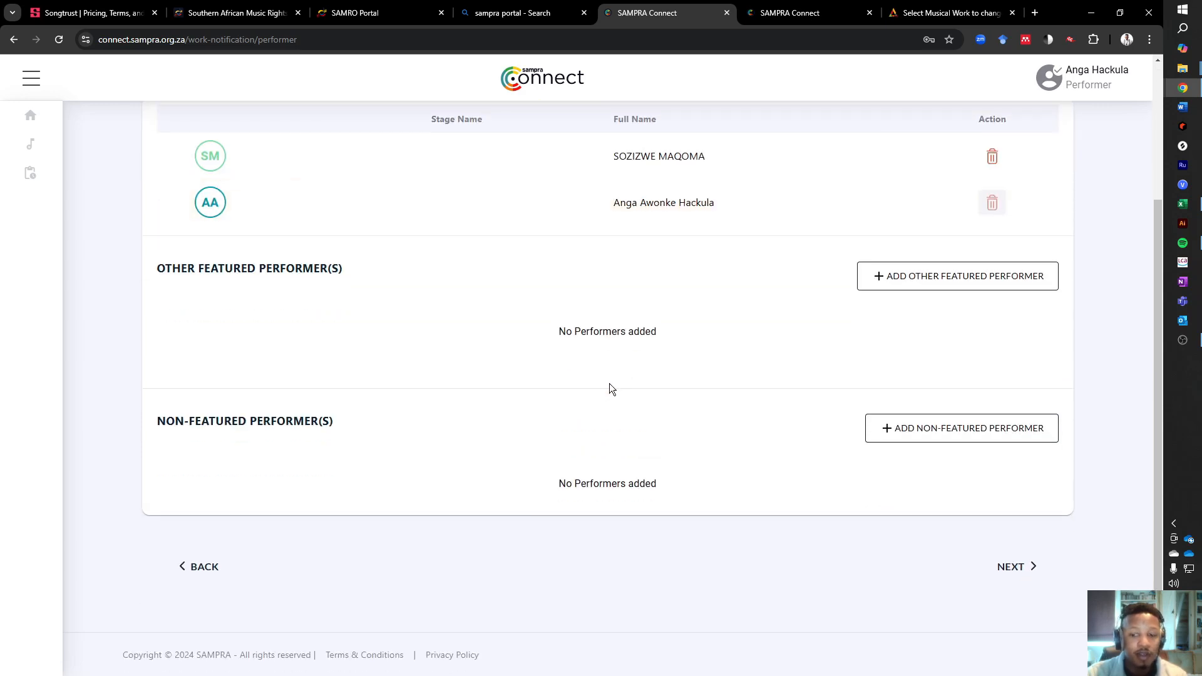
scroll(741, 429, "up", 3)
scroll(737, 375, "down", 3)
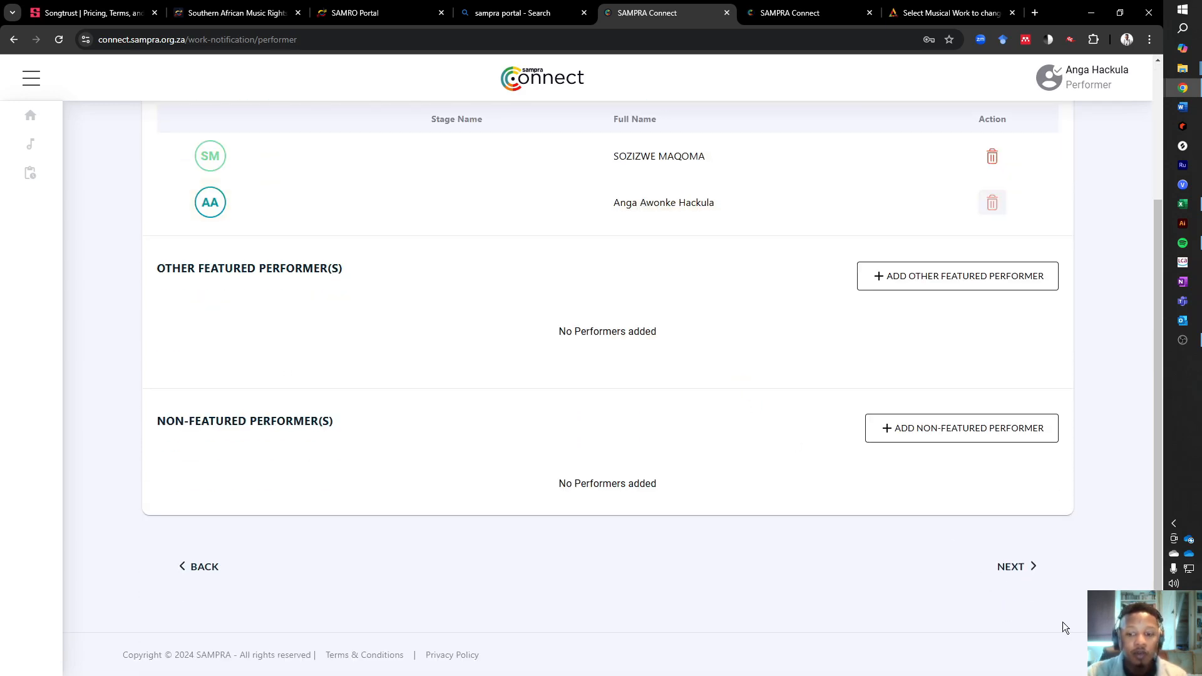
scroll(1039, 579, "up", 3)
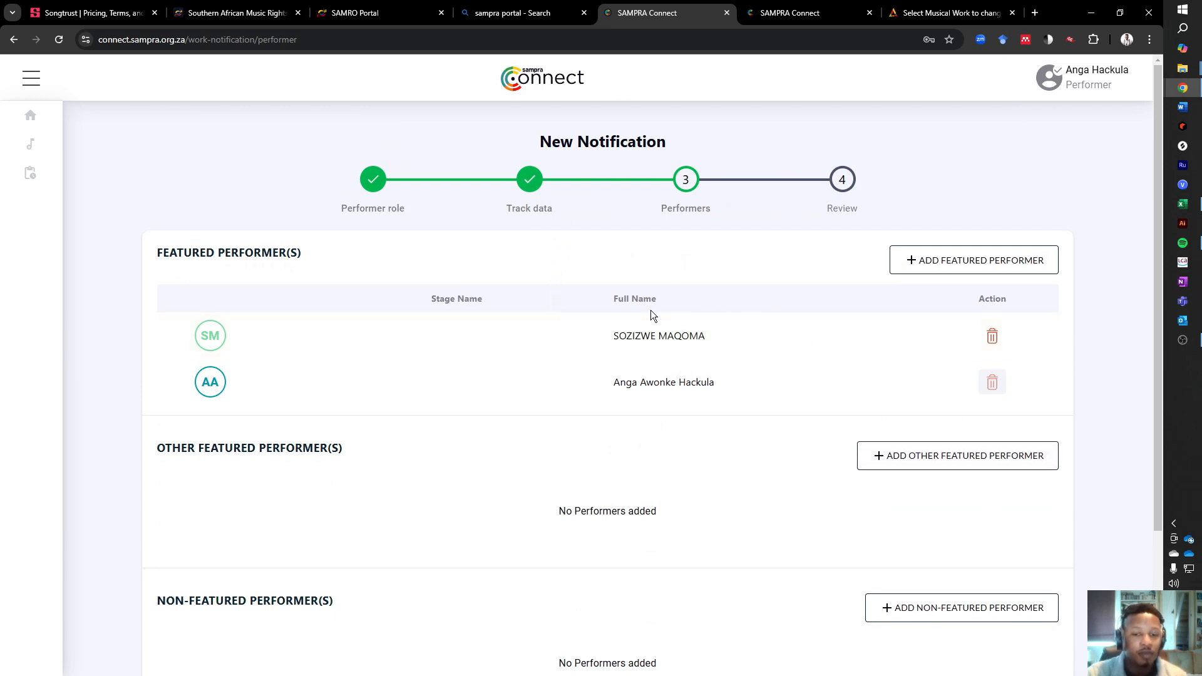
scroll(441, 531, "down", 3)
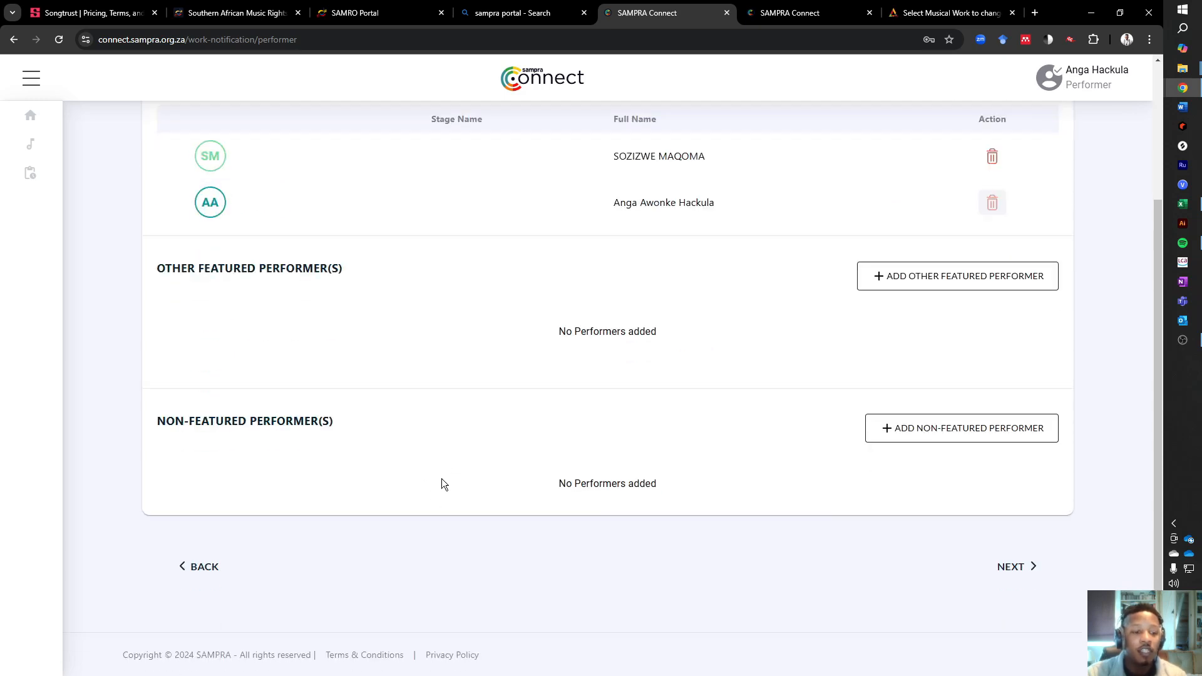
left_click(1022, 570)
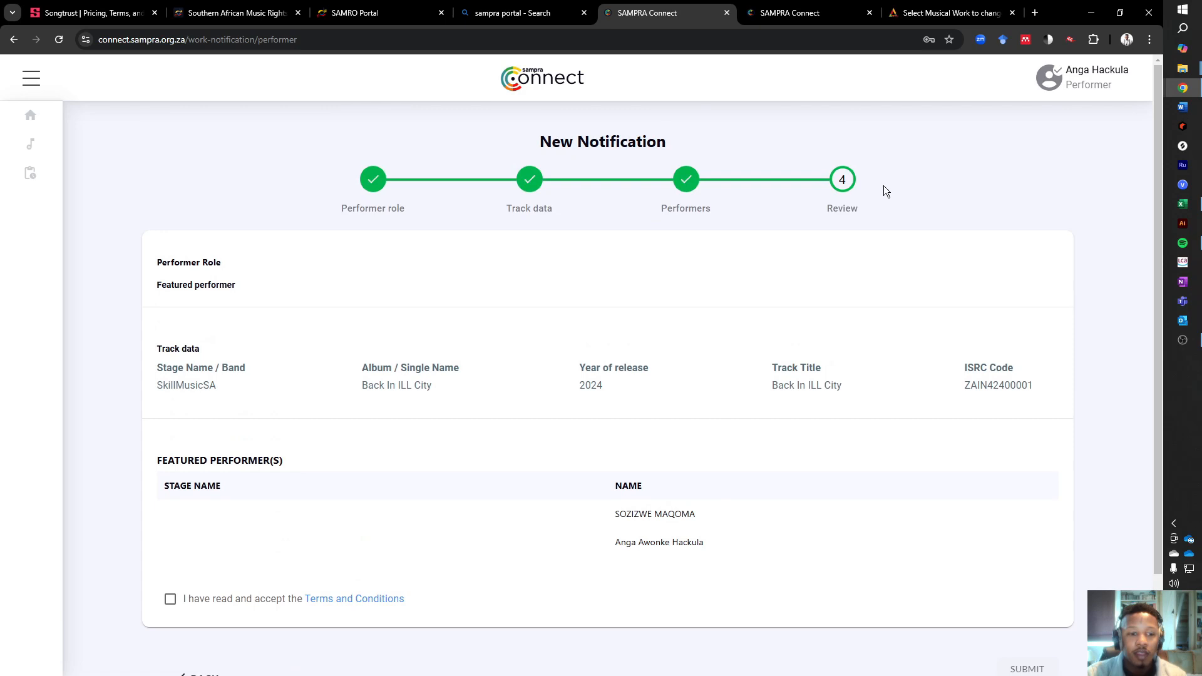
left_click(170, 599)
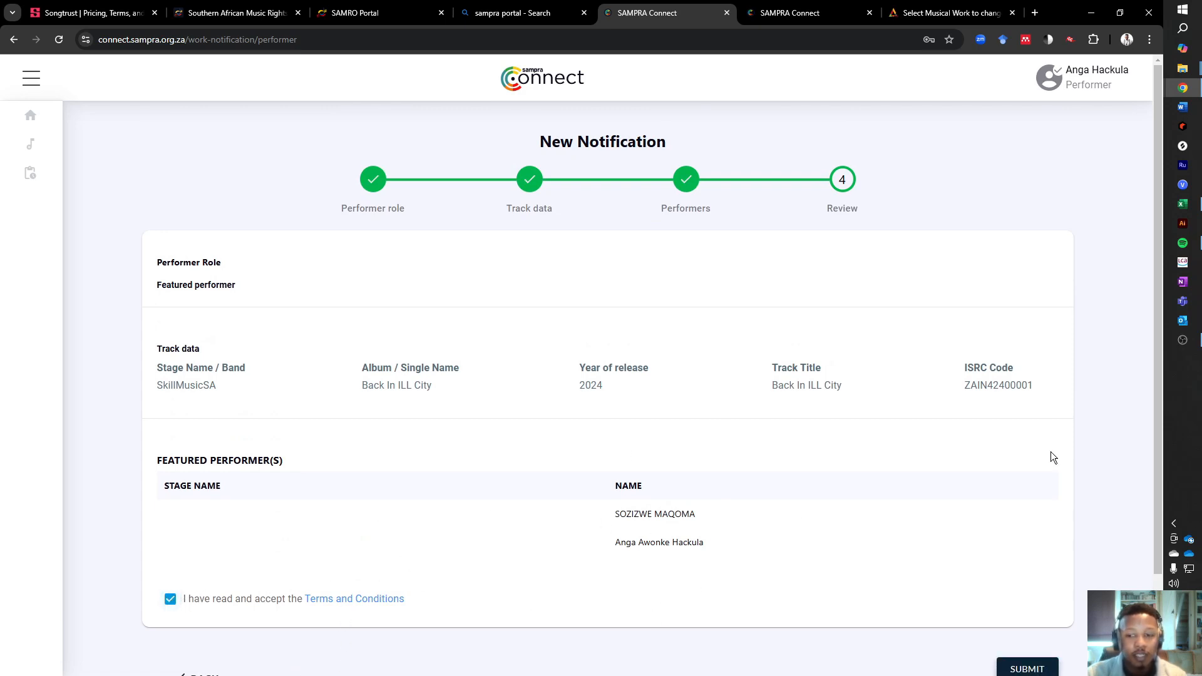
scroll(1050, 452, "down", 2)
left_click(1026, 557)
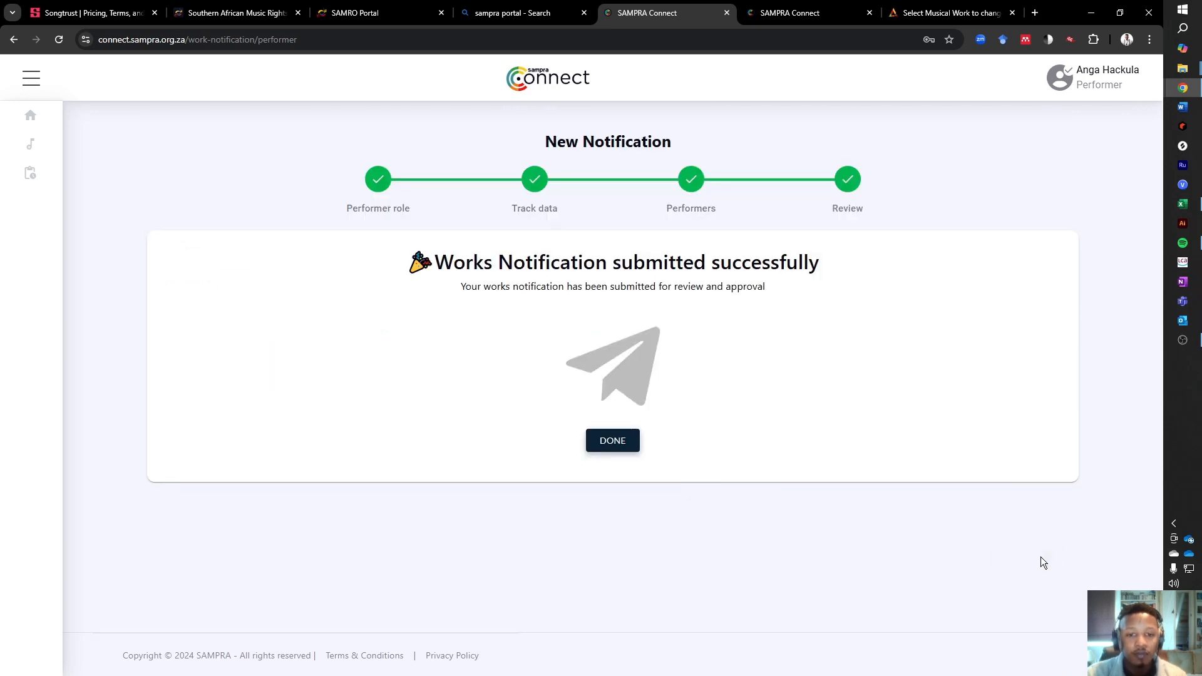
left_click(620, 442)
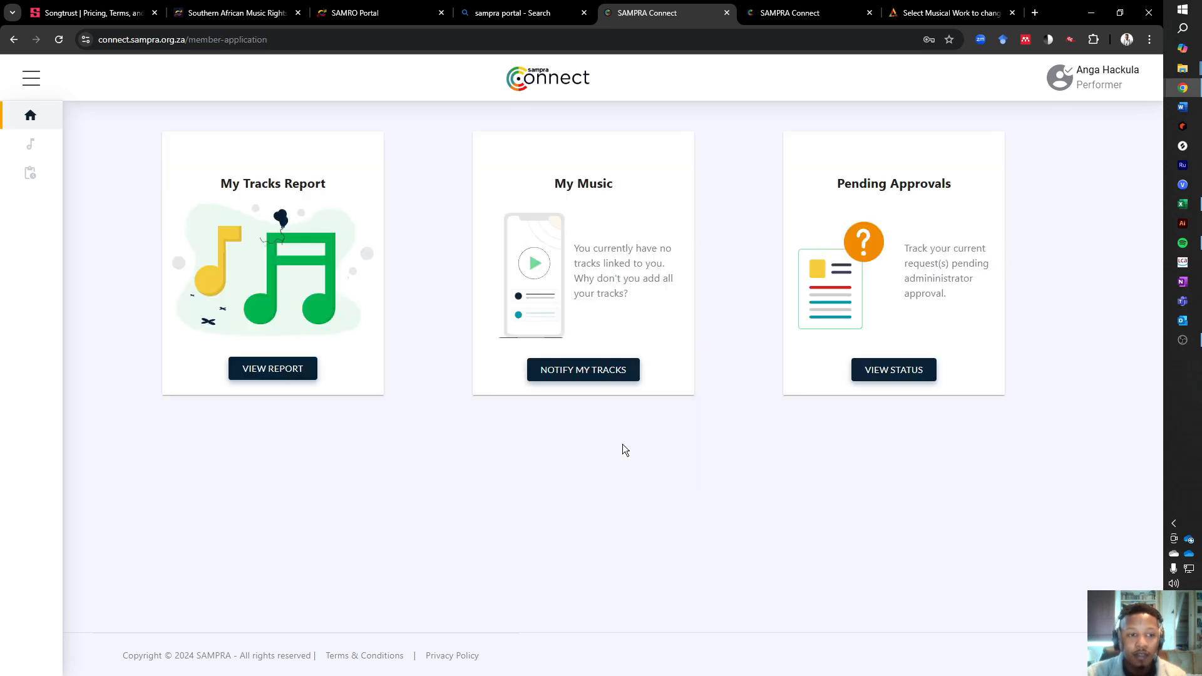
- Check the pending approvals and search the SAMPRA music collection for "Back In ILL City"
left_click(903, 369)
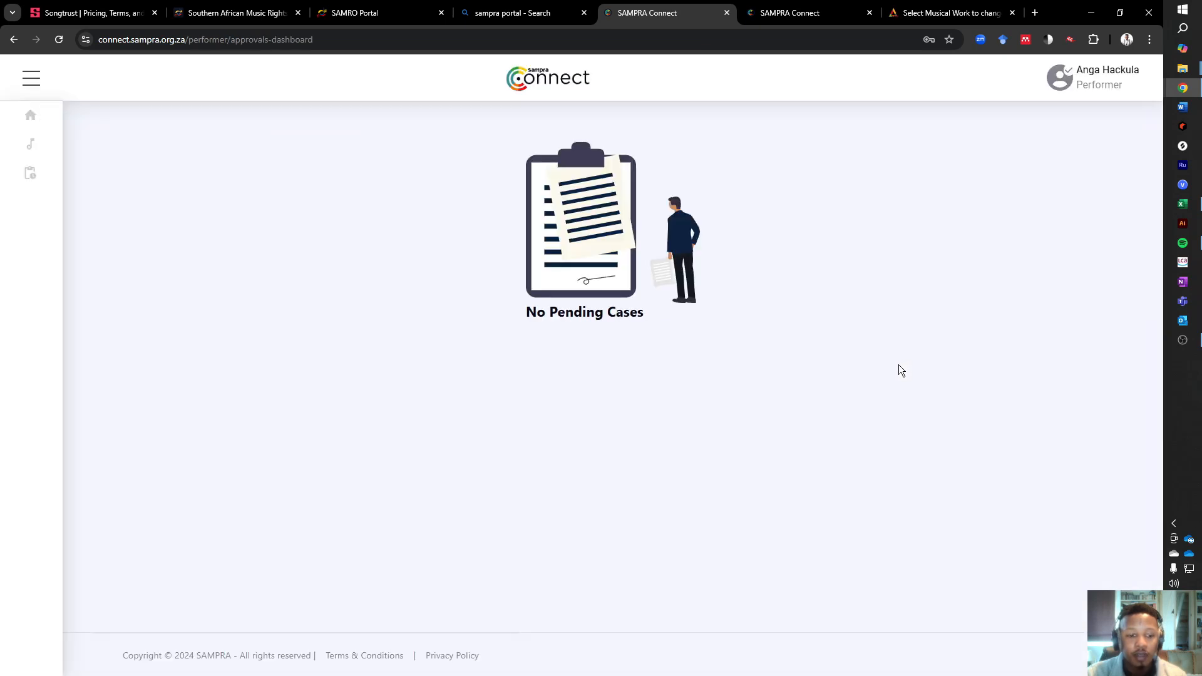
mouse_move(54, 152)
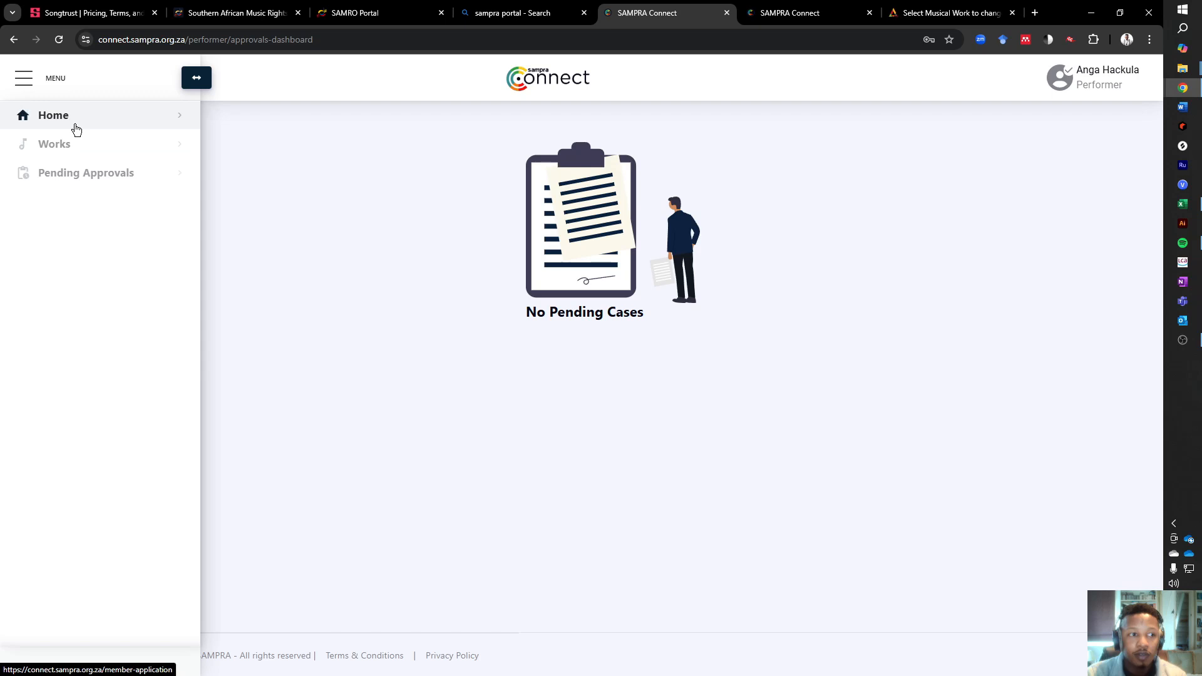
left_click(77, 147)
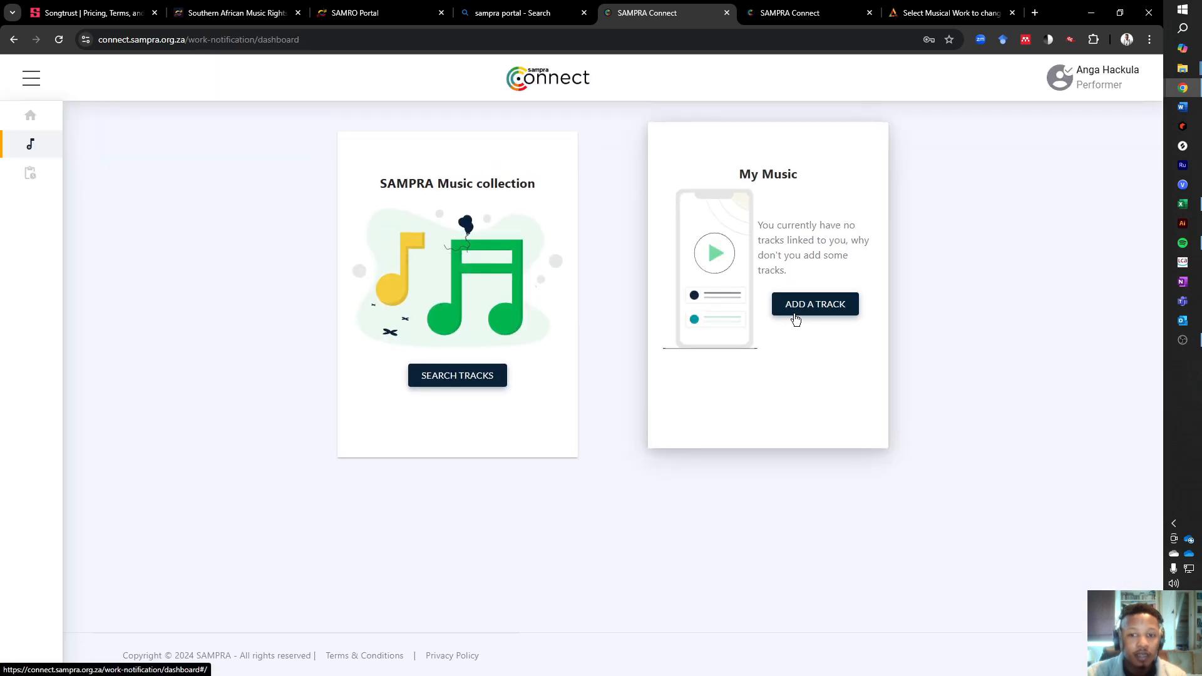
left_click(438, 374)
left_click(411, 262)
type("Back In ILL City")
key("Return")
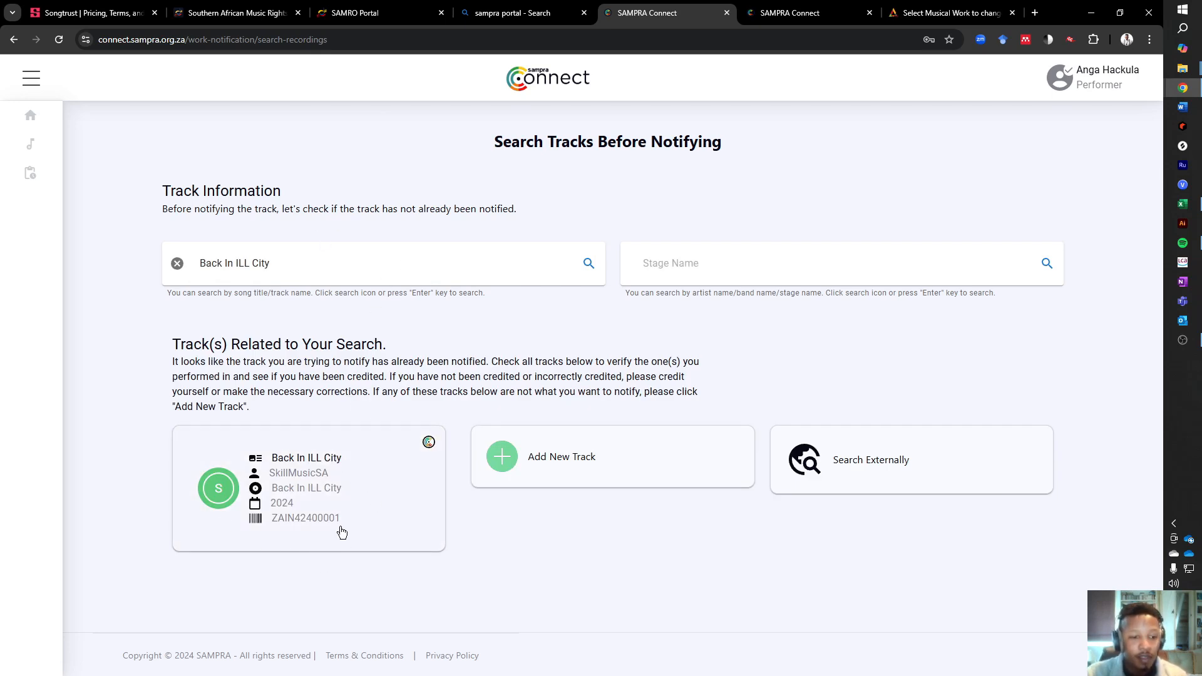
mouse_move(75, 141)
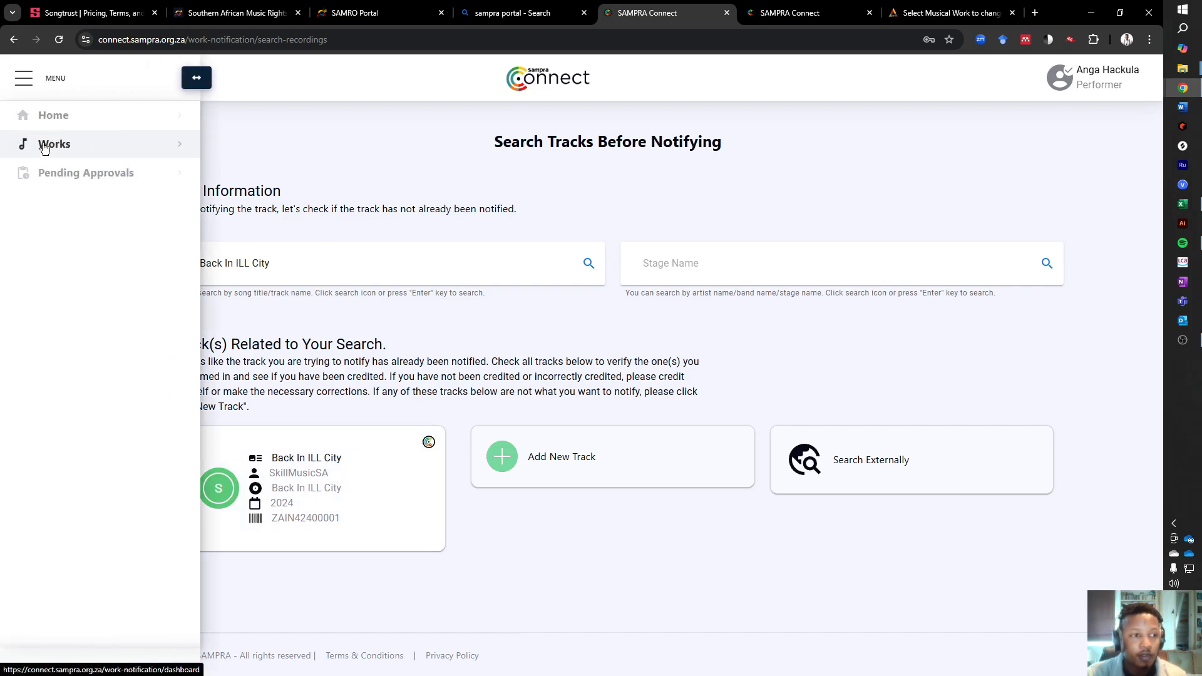